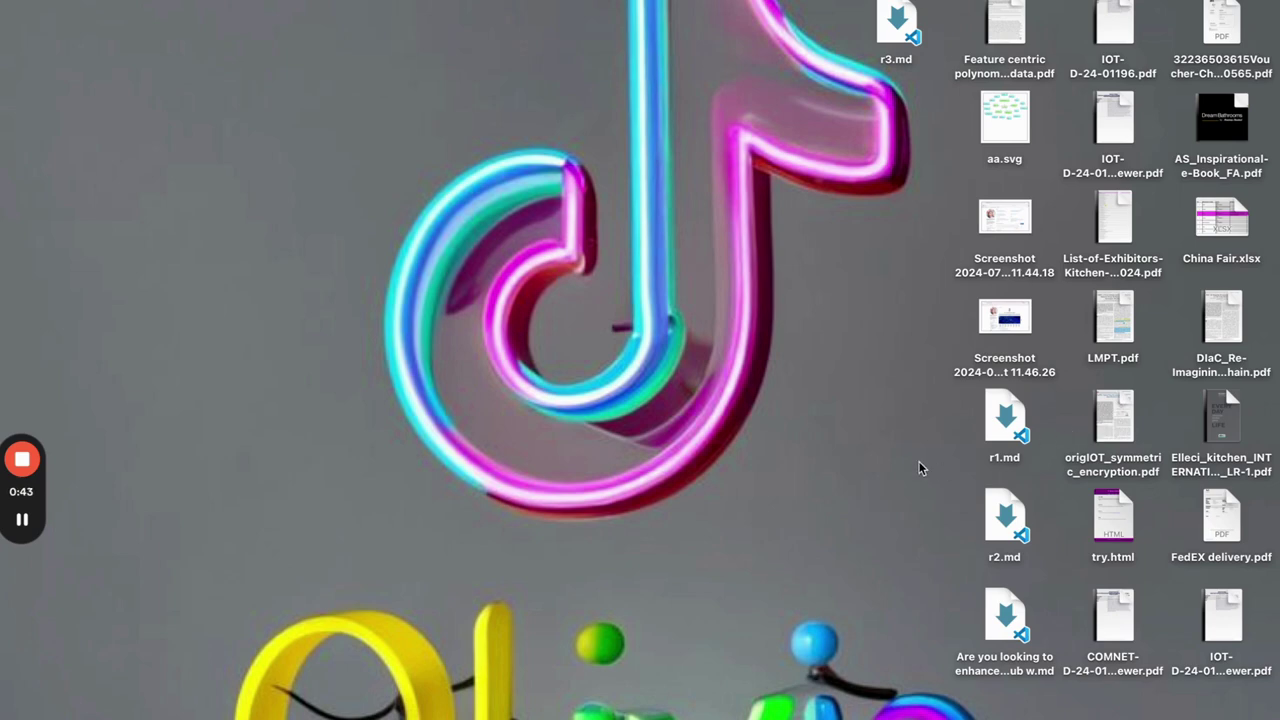
# - Launch Microsoft Edge and open its settings page
pyautogui.moveTo(586, 712)
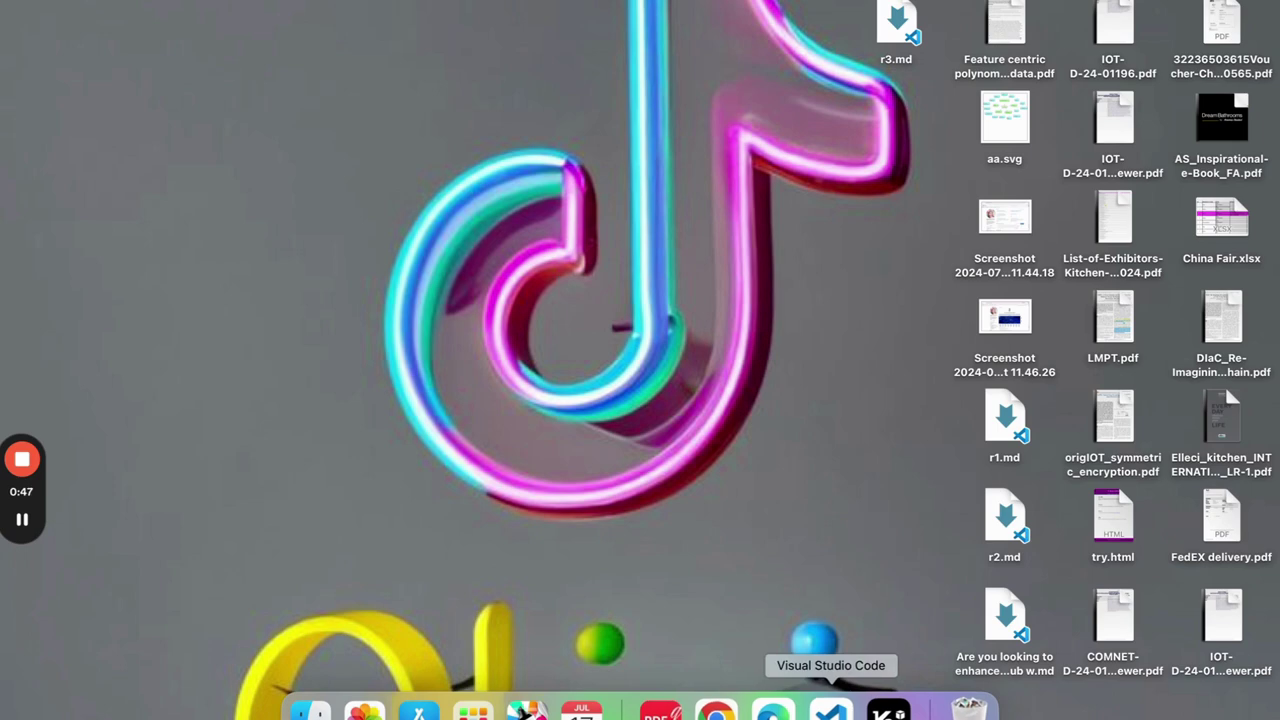
pyautogui.click(775, 712)
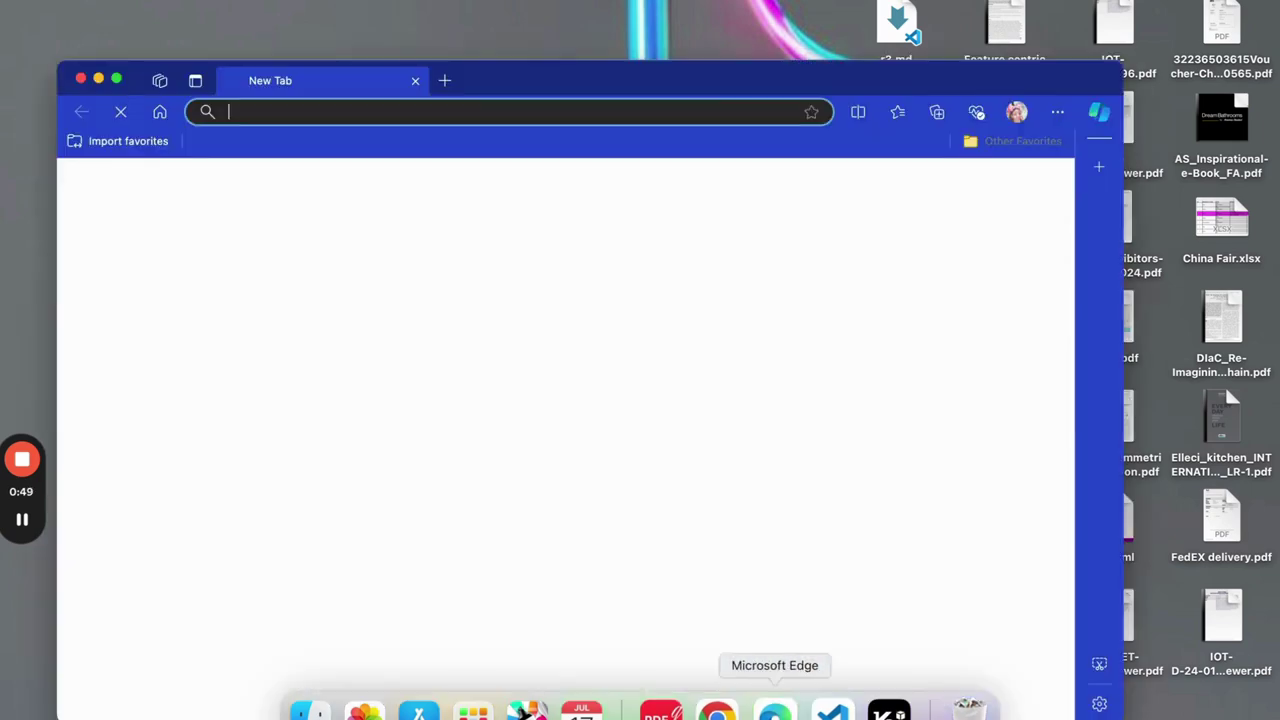
pyautogui.moveTo(617, 83); pyautogui.dragTo(406, 65)
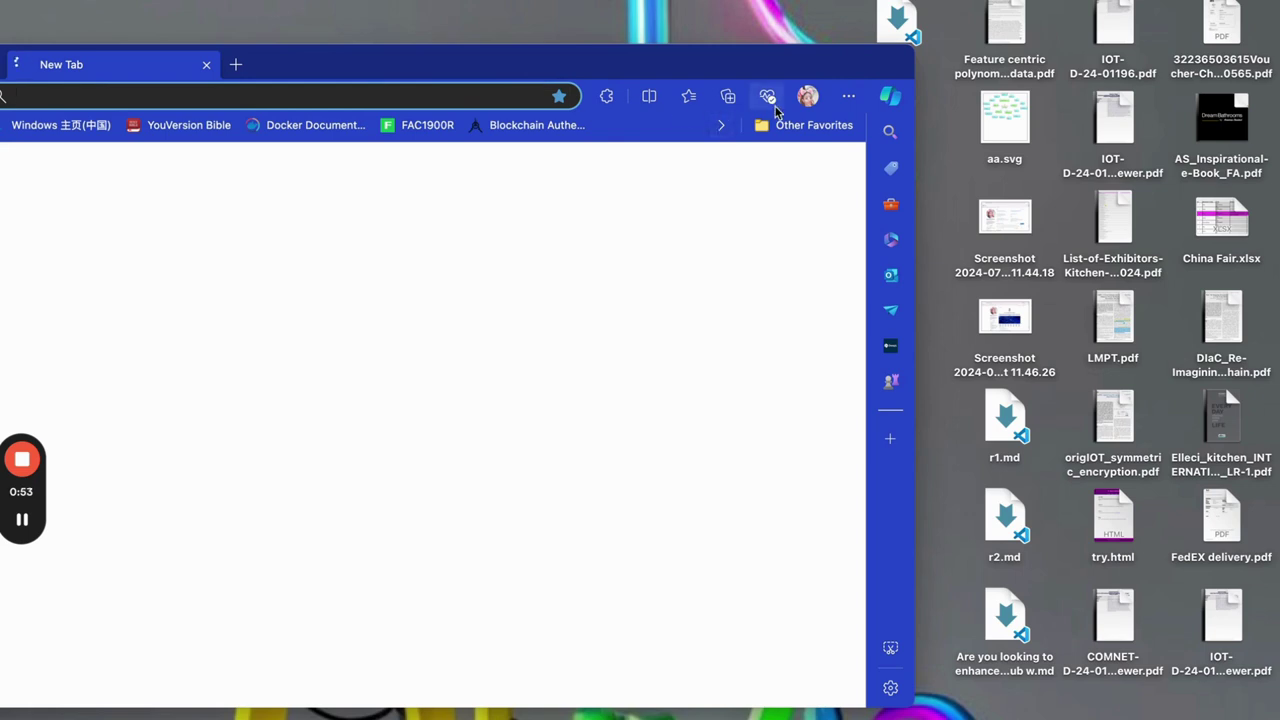
pyautogui.click(849, 97)
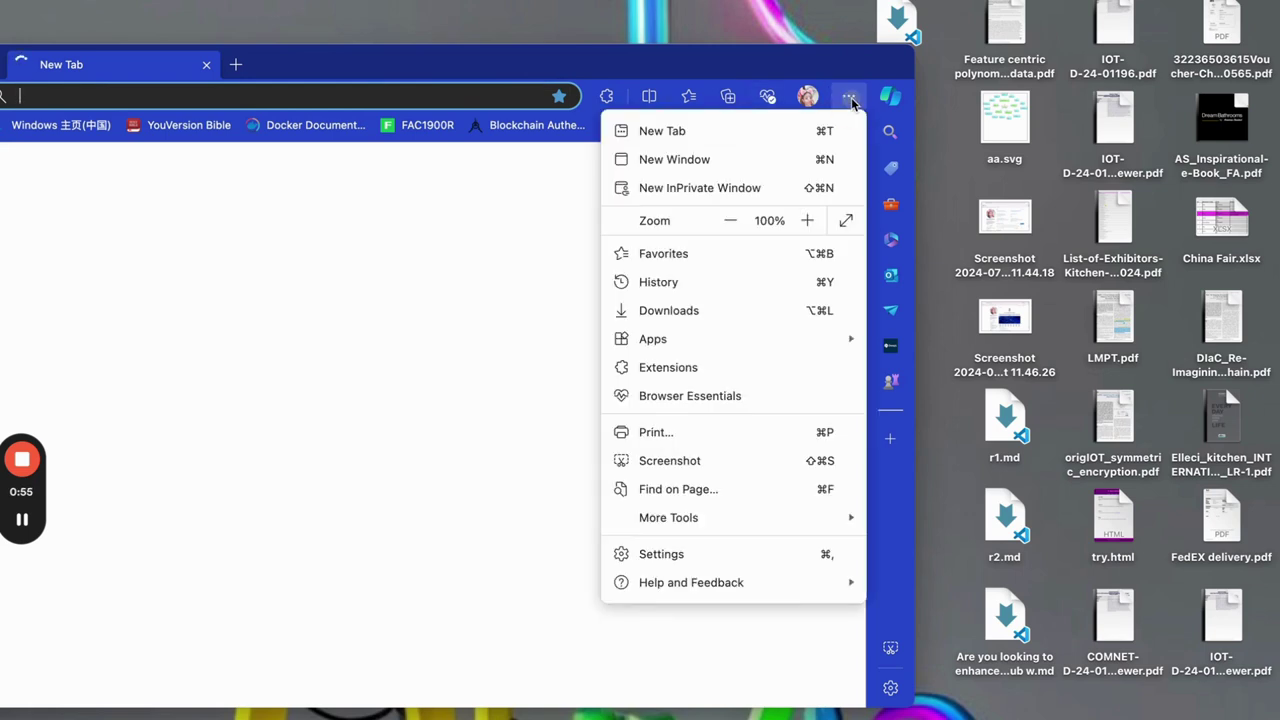
pyautogui.click(676, 558)
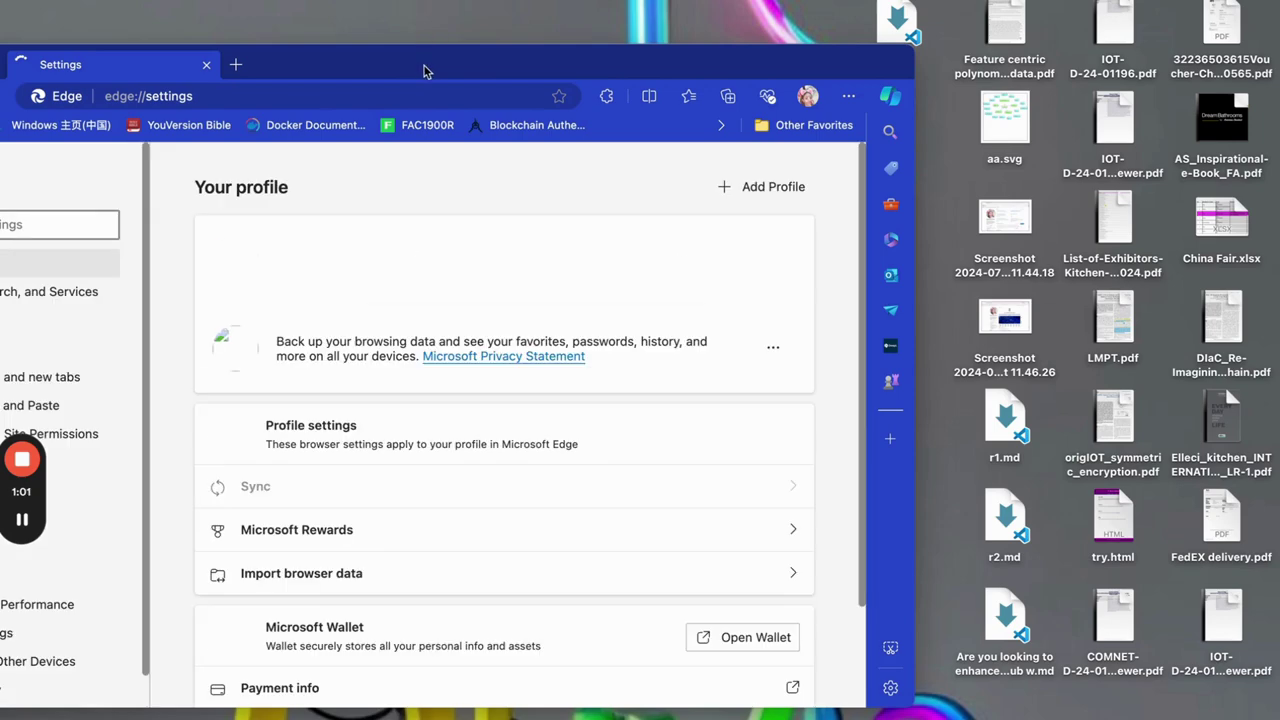
# - Go to the Appearance settings and open the online catalogue for discovering more themes
pyautogui.moveTo(424, 70); pyautogui.dragTo(564, 69)
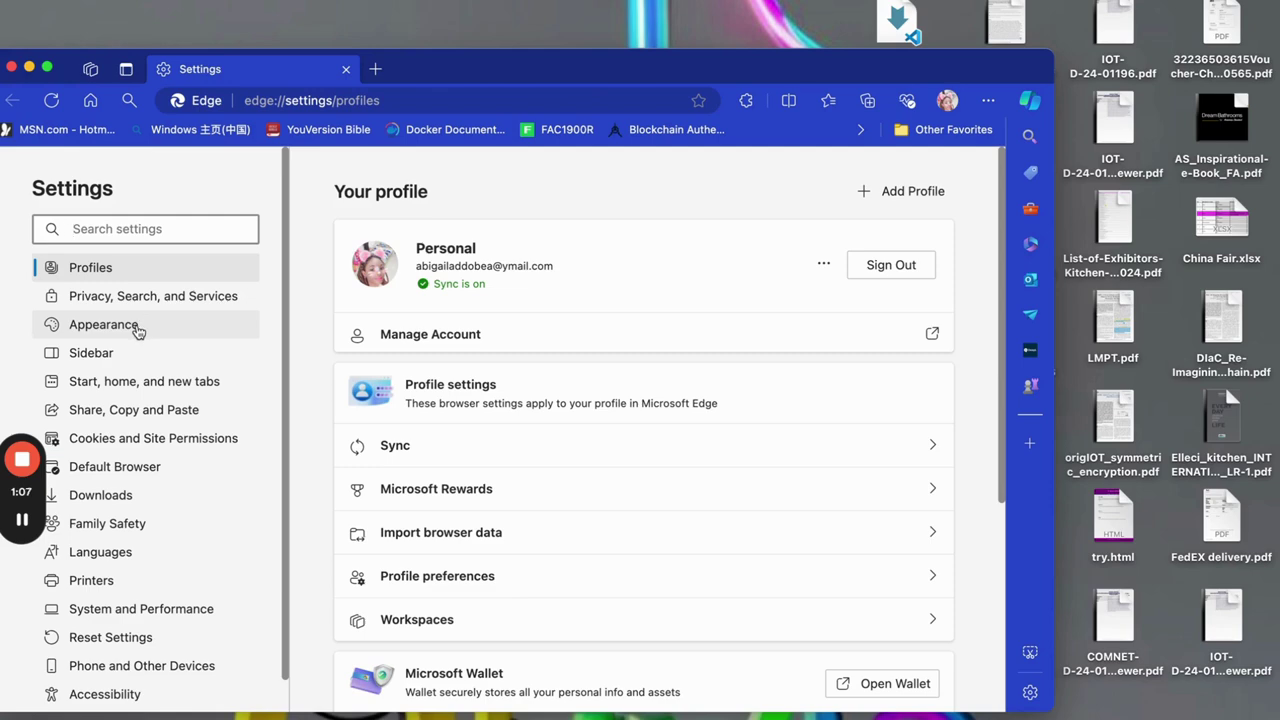
pyautogui.click(104, 325)
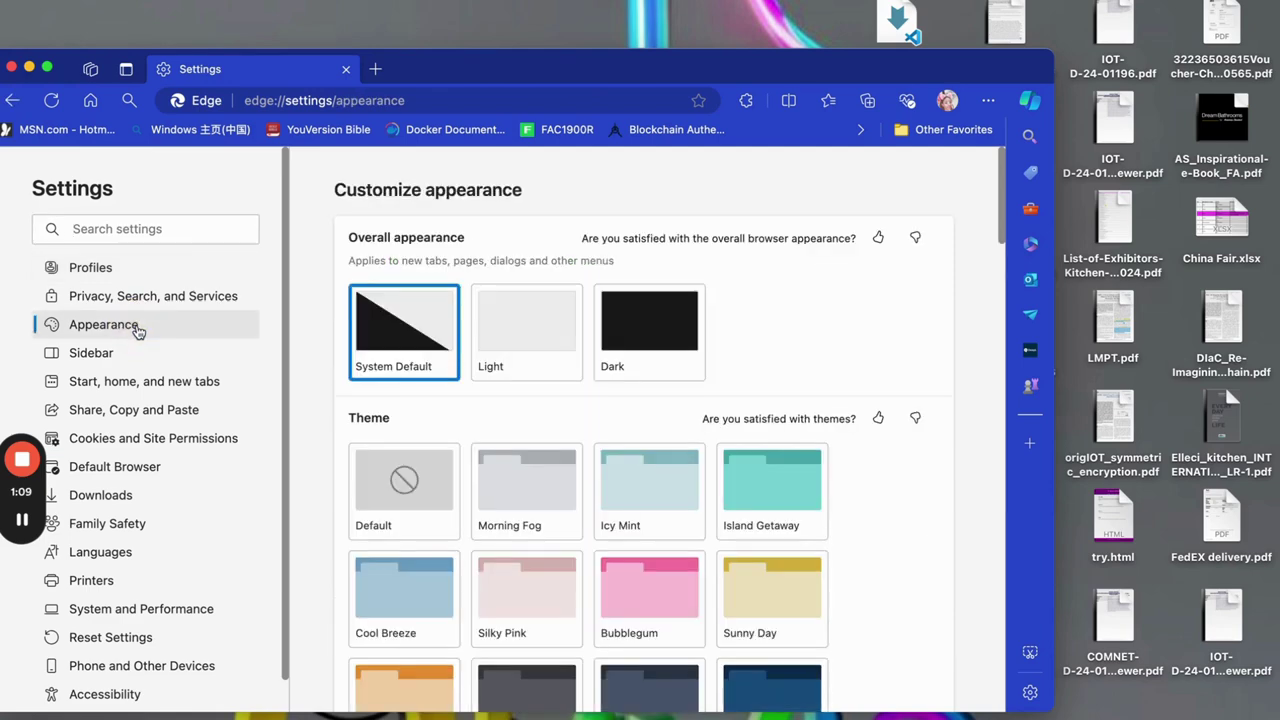
pyautogui.moveTo(469, 69); pyautogui.dragTo(383, 8)
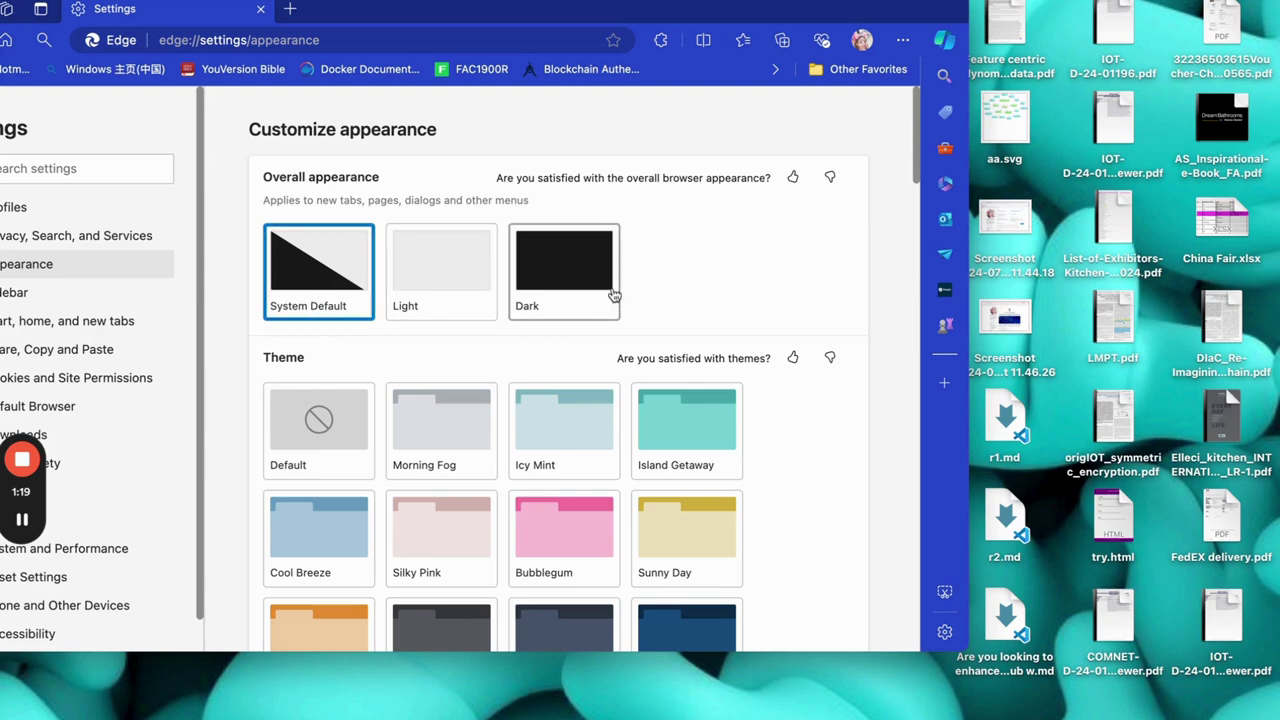
pyautogui.scroll(-3, 610, 295)
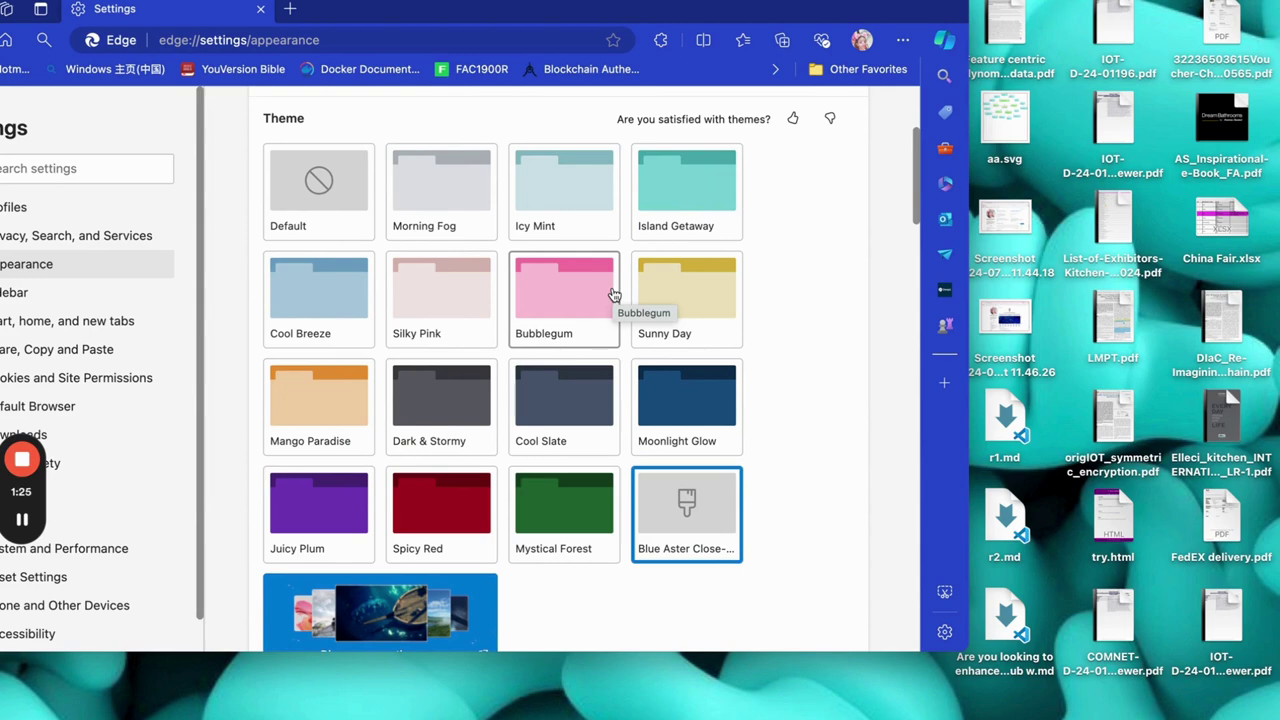
pyautogui.scroll(-4, 606, 408)
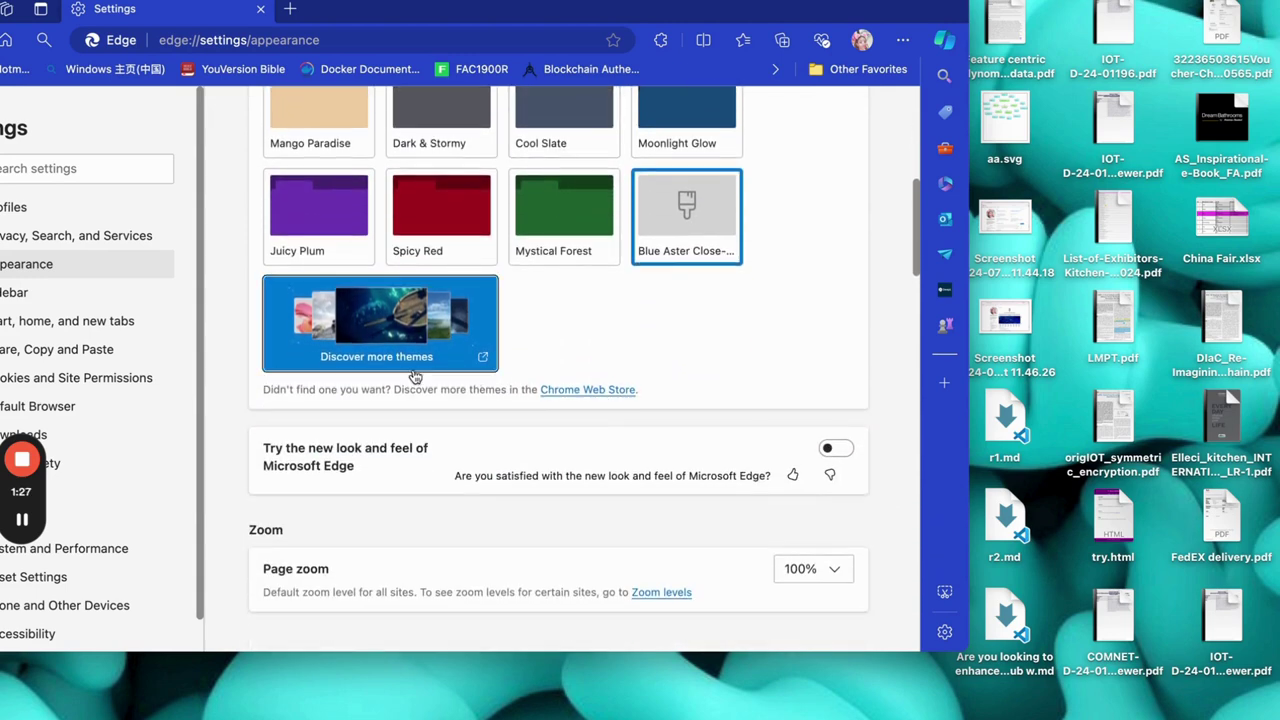
pyautogui.click(408, 360)
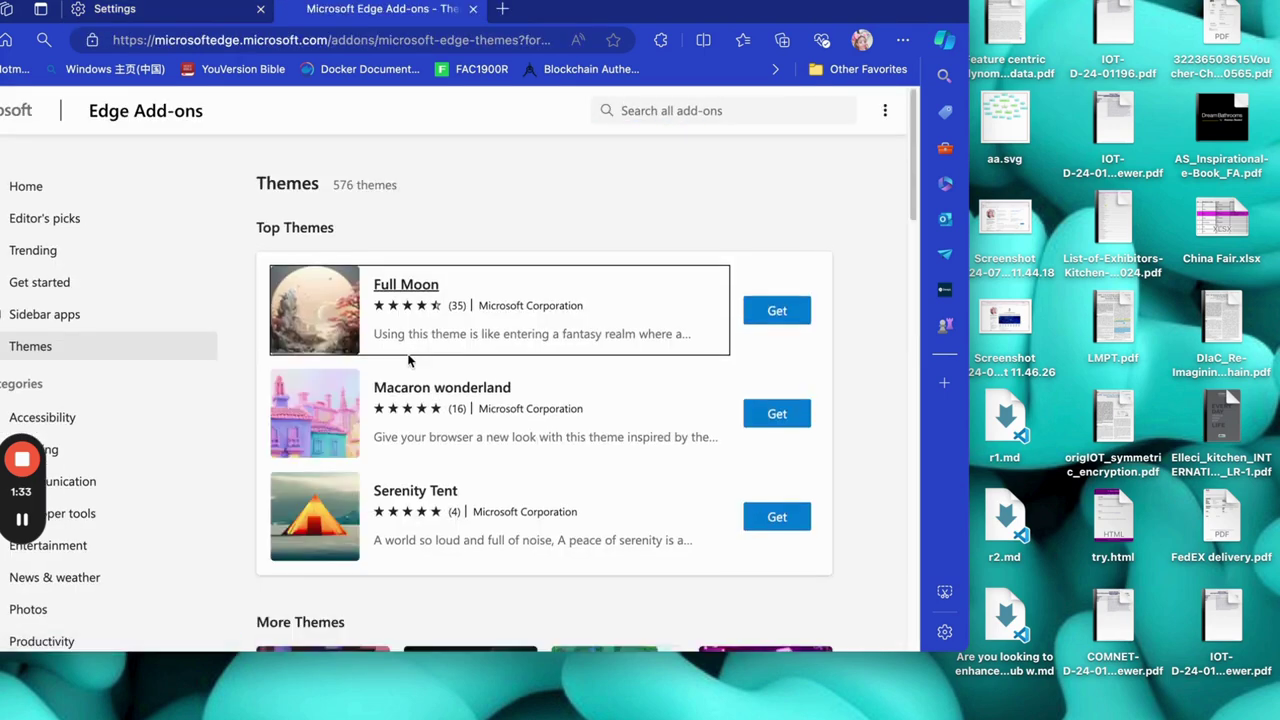
# - Look through the first themes in the Edge Add-ons catalogue and make the browser window full screen
pyautogui.scroll(-1, 408, 360)
pyautogui.scroll(-4, 406, 362)
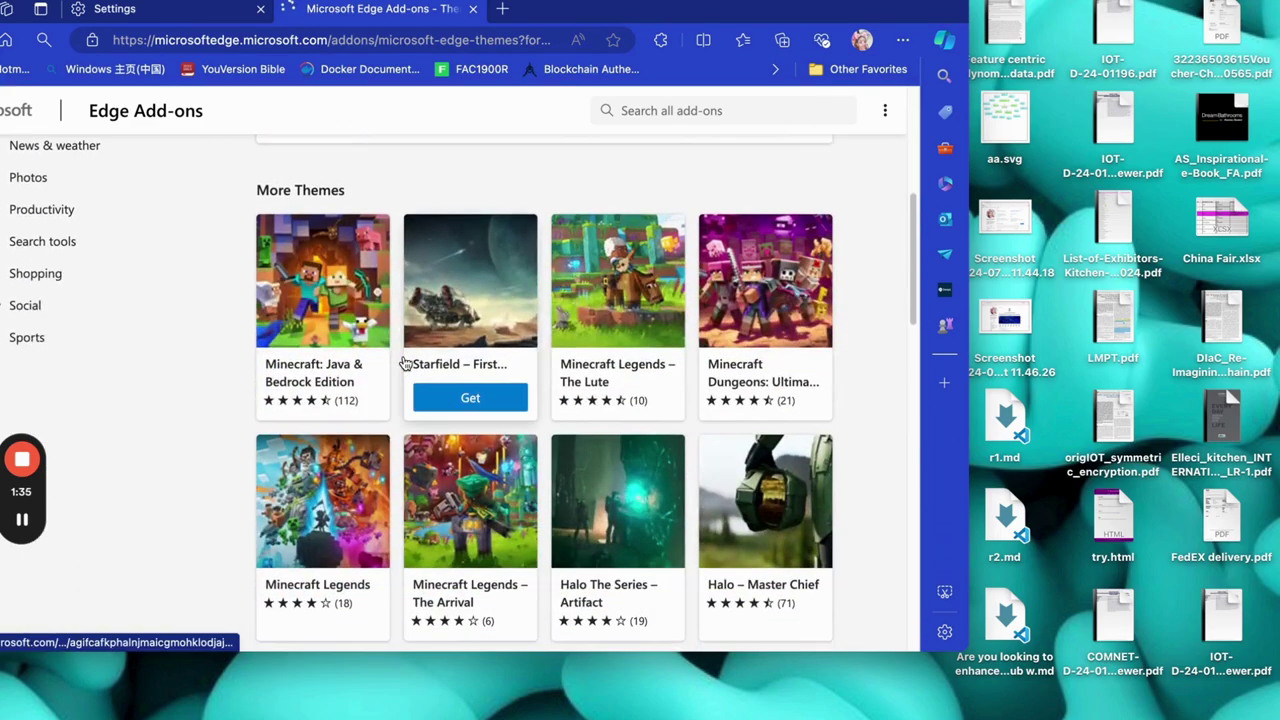
pyautogui.scroll(-2, 405, 362)
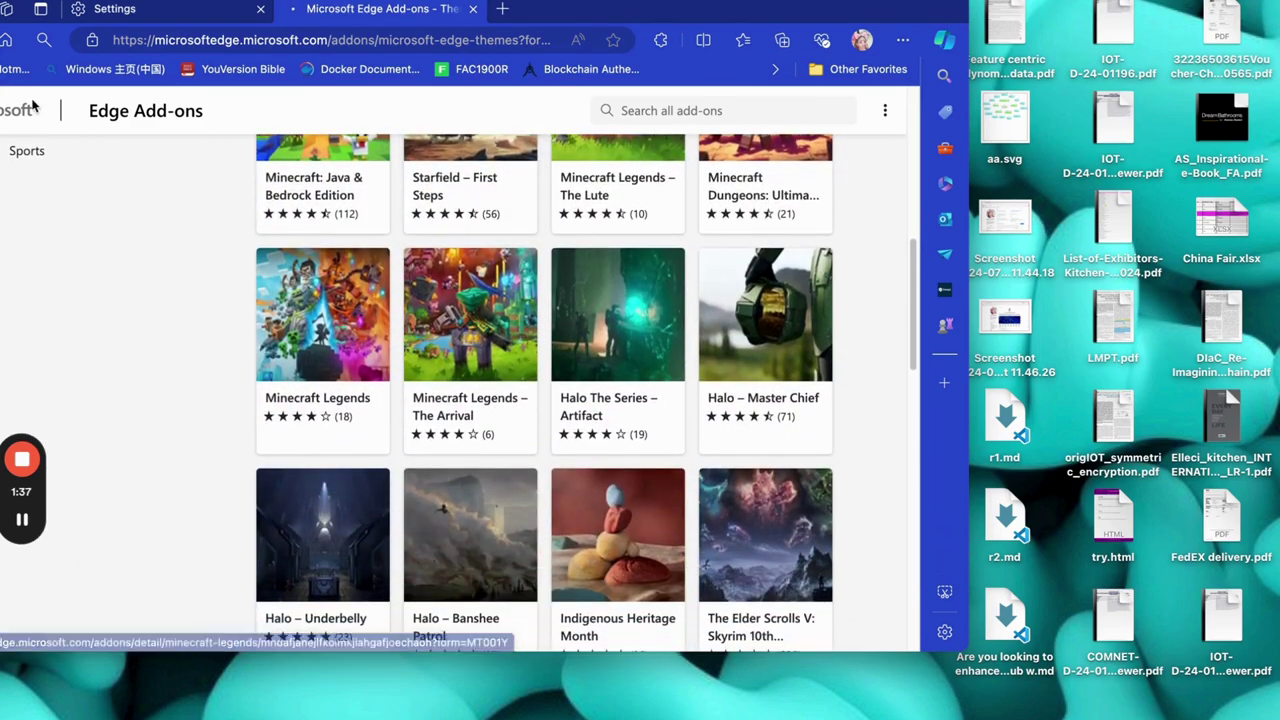
pyautogui.moveTo(289, 5); pyautogui.dragTo(395, 38)
pyautogui.click(67, 41)
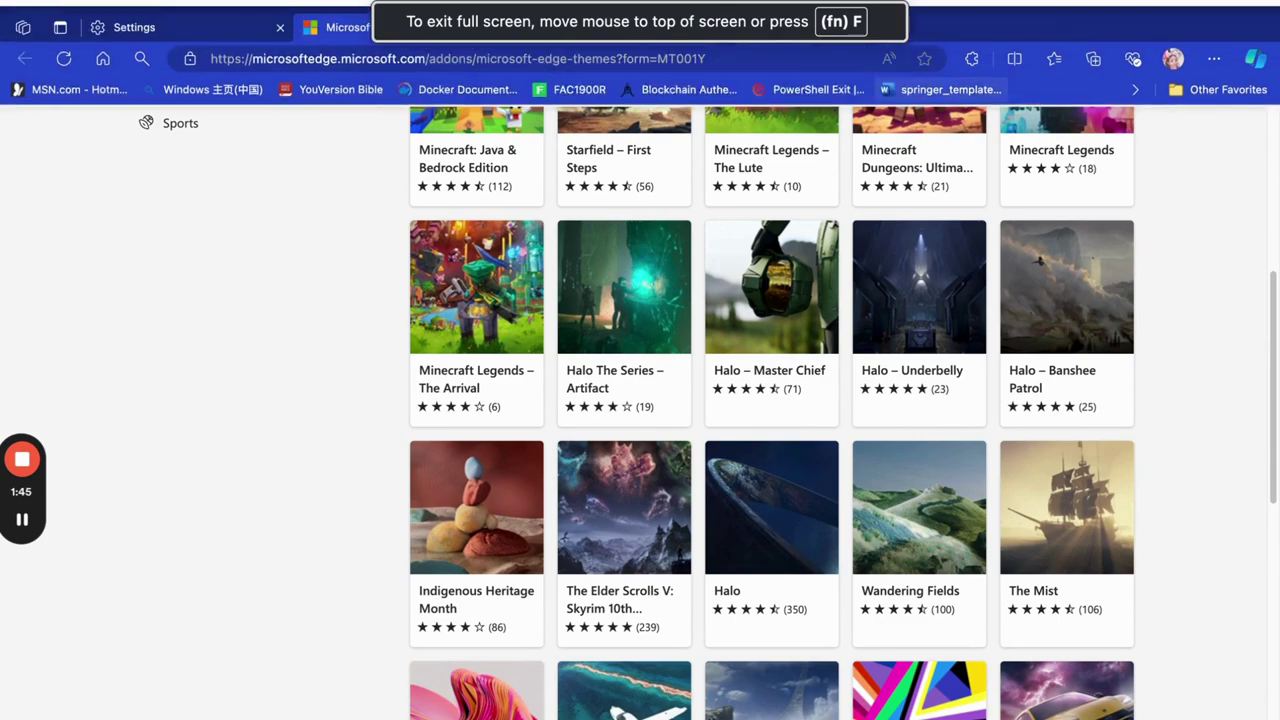
# - Browse the rest of the More Themes list in Edge Add-ons for a theme to install
pyautogui.scroll(-4, 1127, 421)
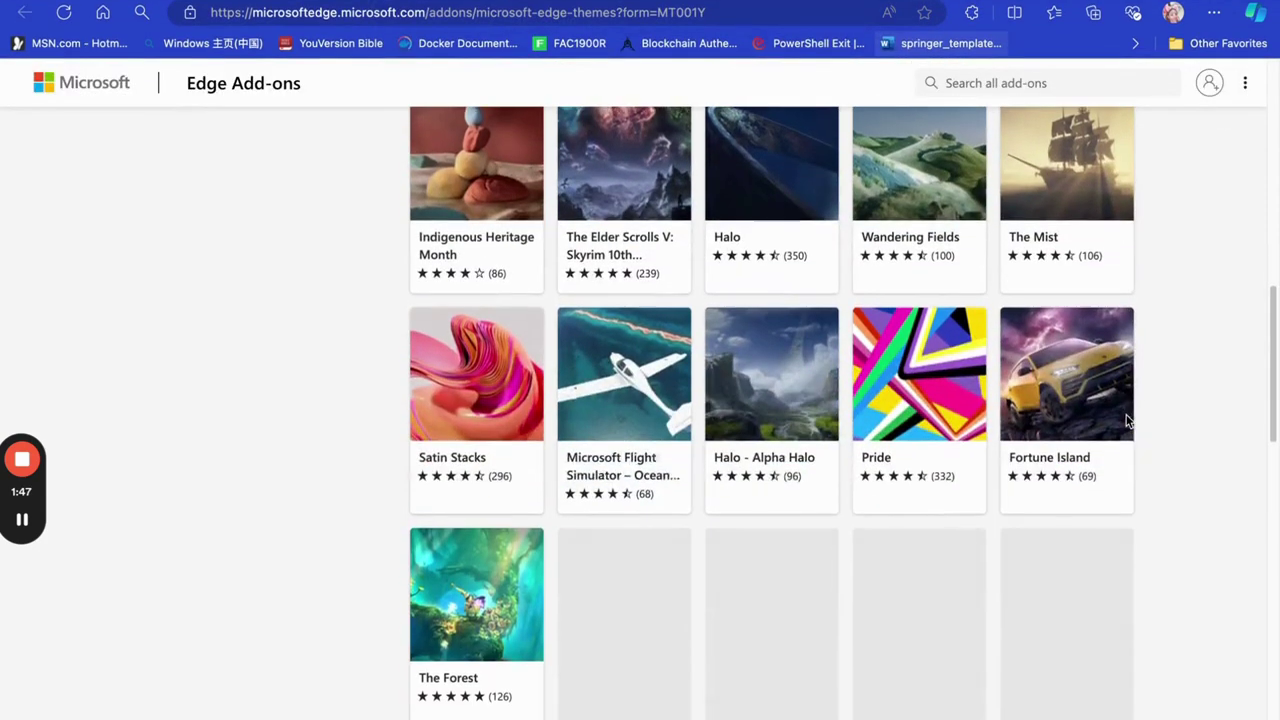
pyautogui.scroll(-1, 897, 472)
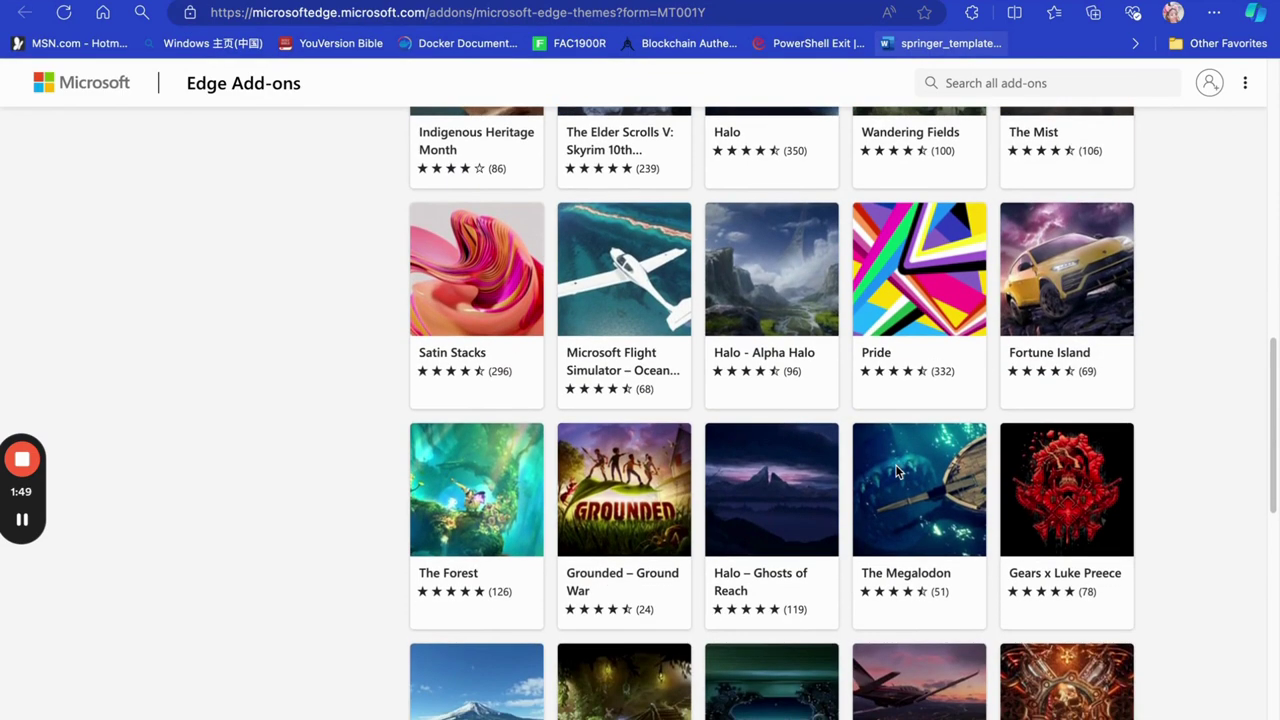
pyautogui.scroll(-8, 897, 472)
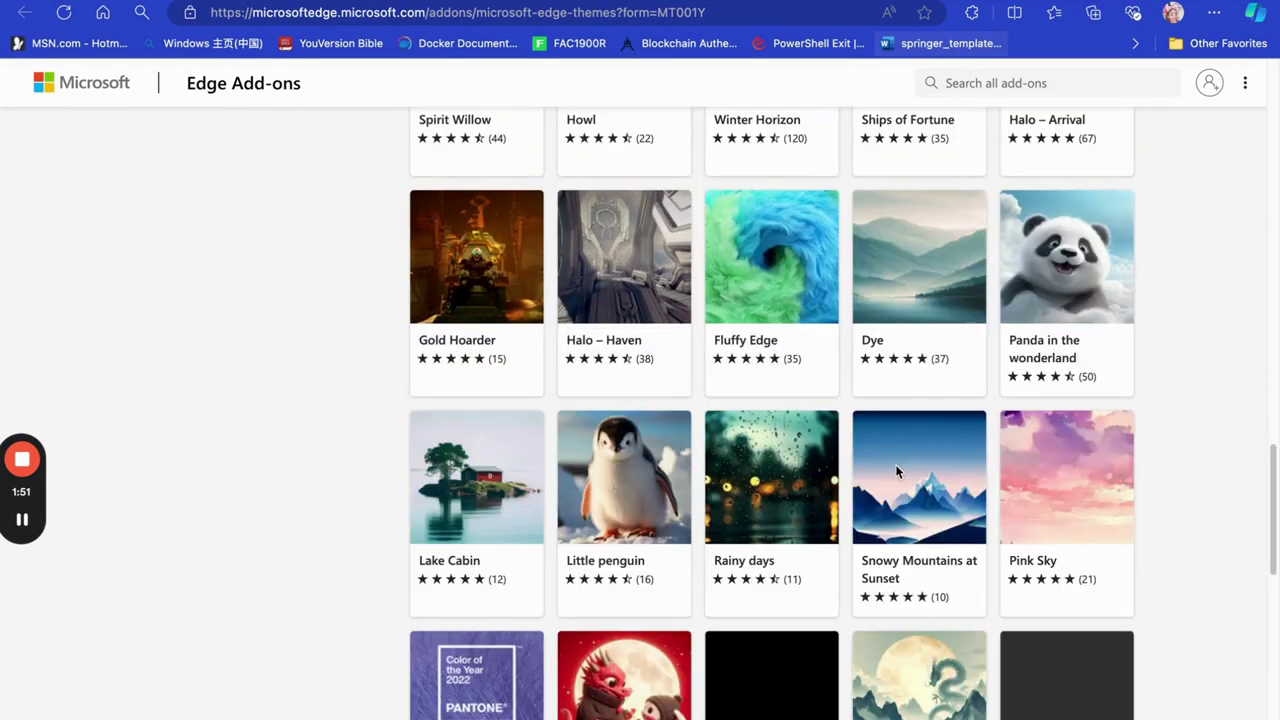
pyautogui.scroll(-4, 895, 470)
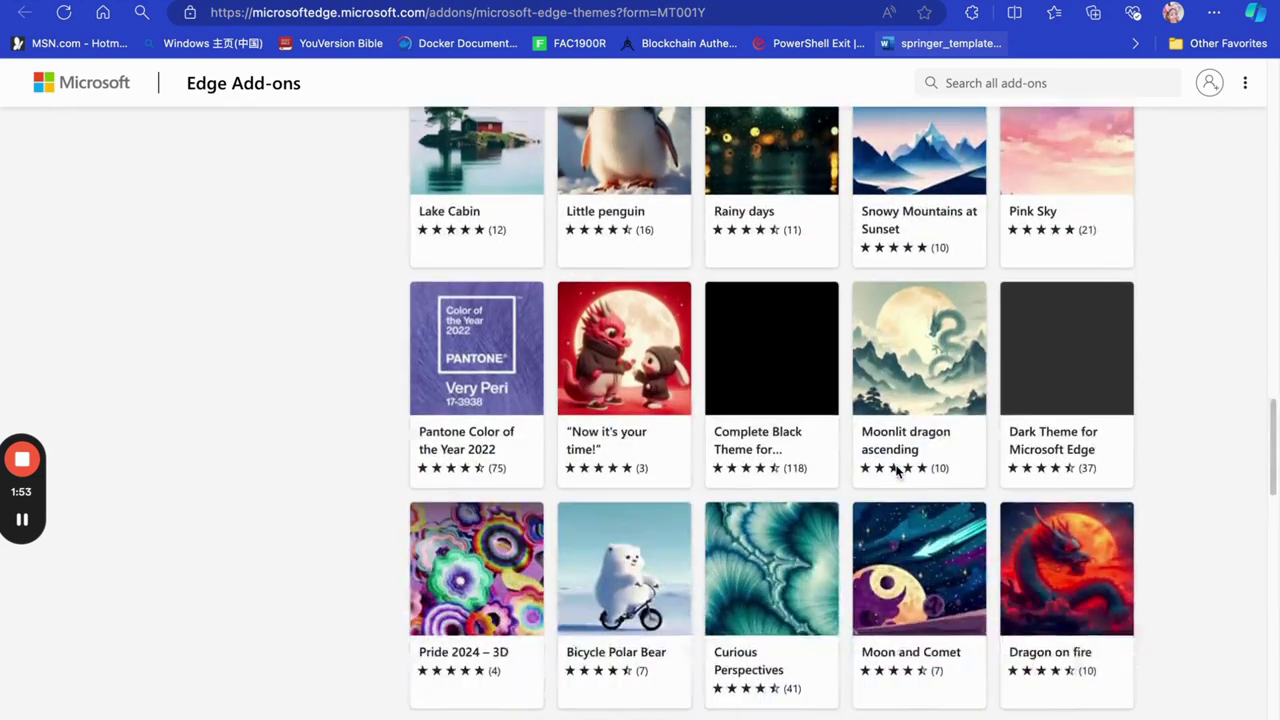
pyautogui.scroll(-6, 897, 472)
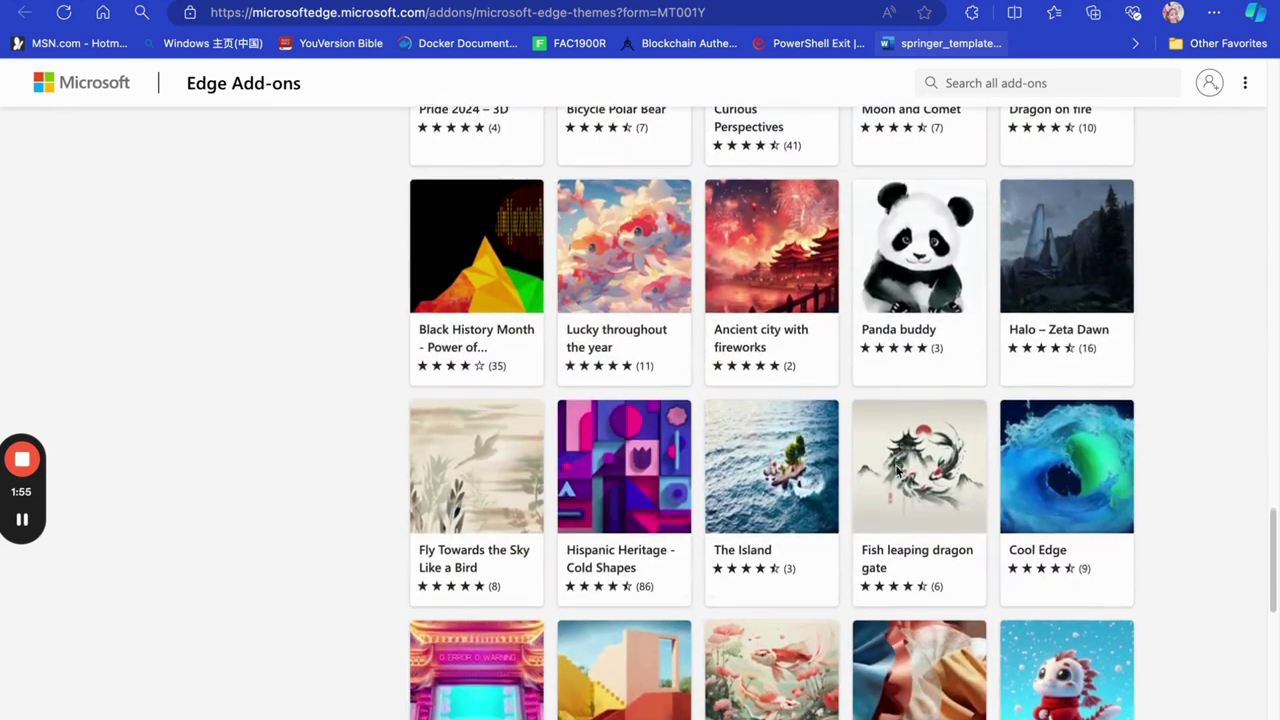
pyautogui.scroll(-10, 897, 472)
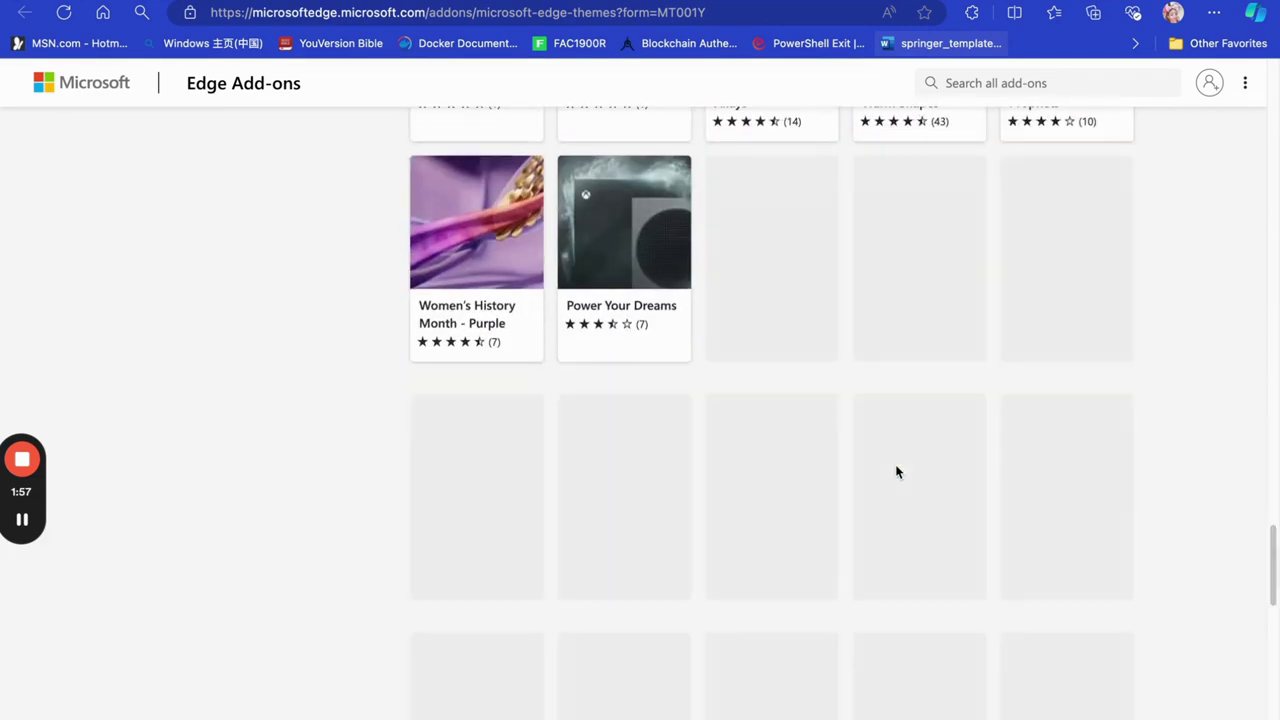
pyautogui.scroll(-3, 897, 472)
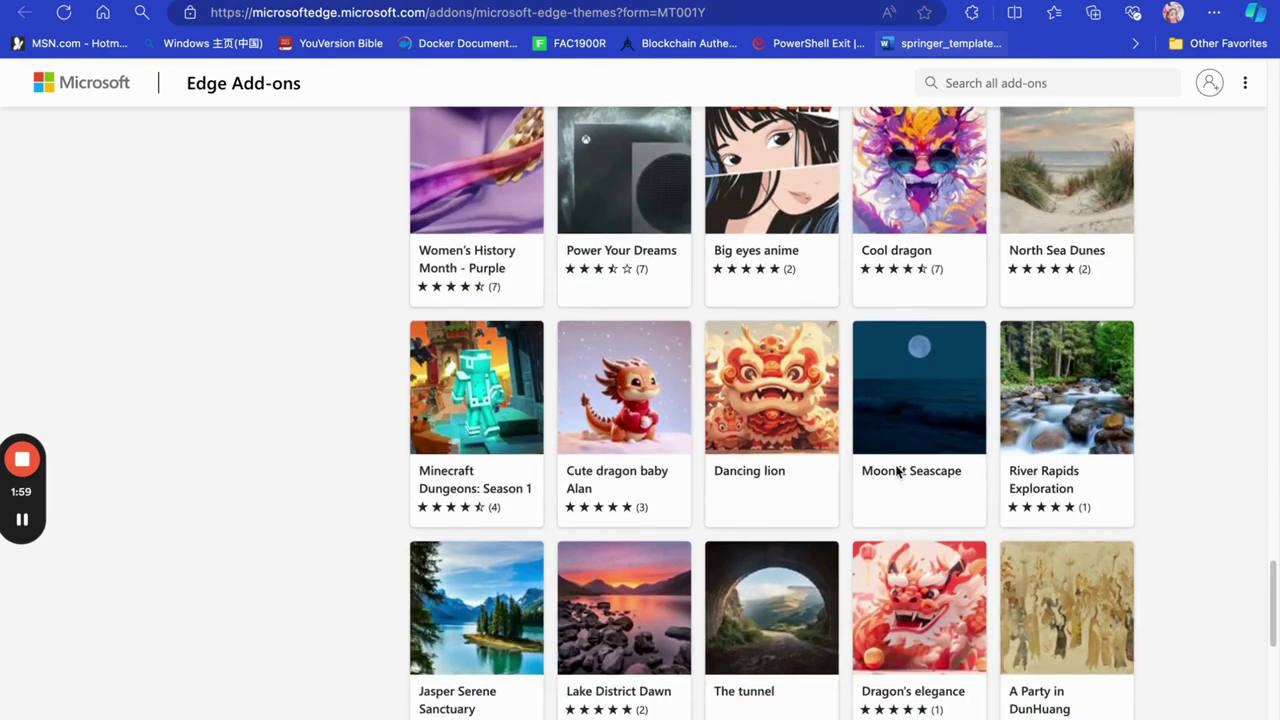
pyautogui.scroll(-5, 895, 464)
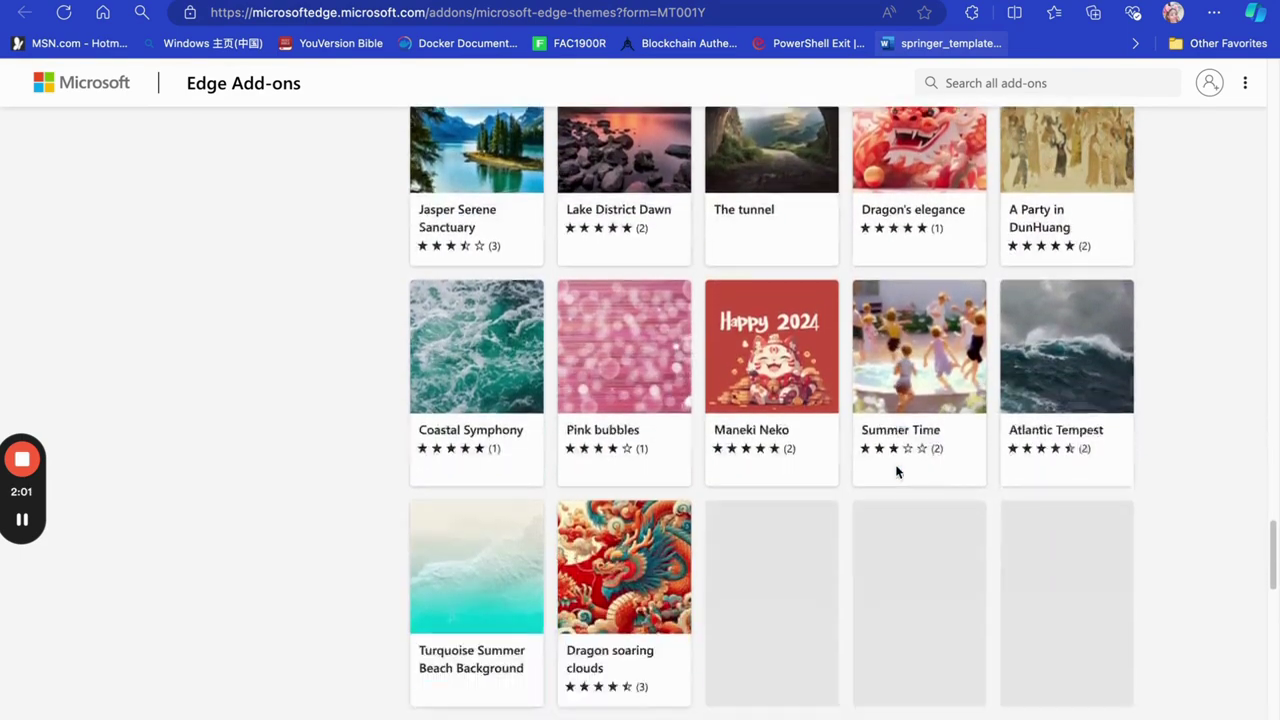
pyautogui.scroll(-1, 897, 472)
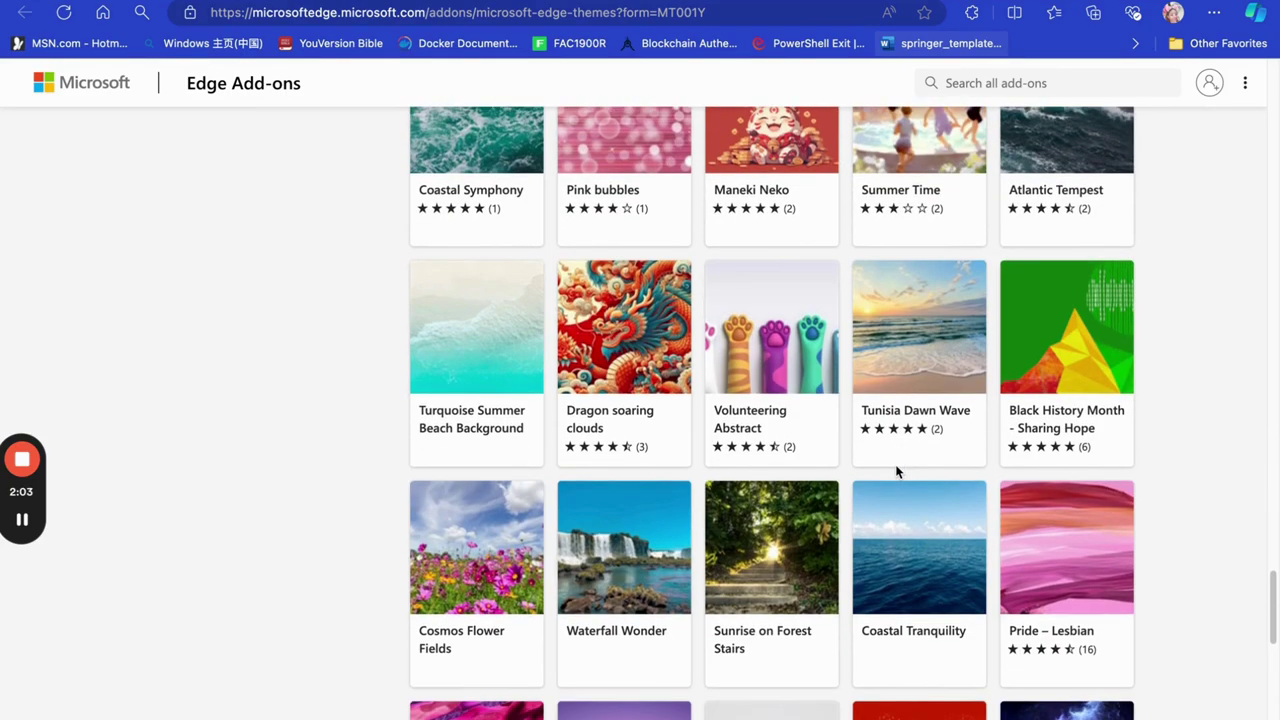
pyautogui.scroll(-4, 897, 472)
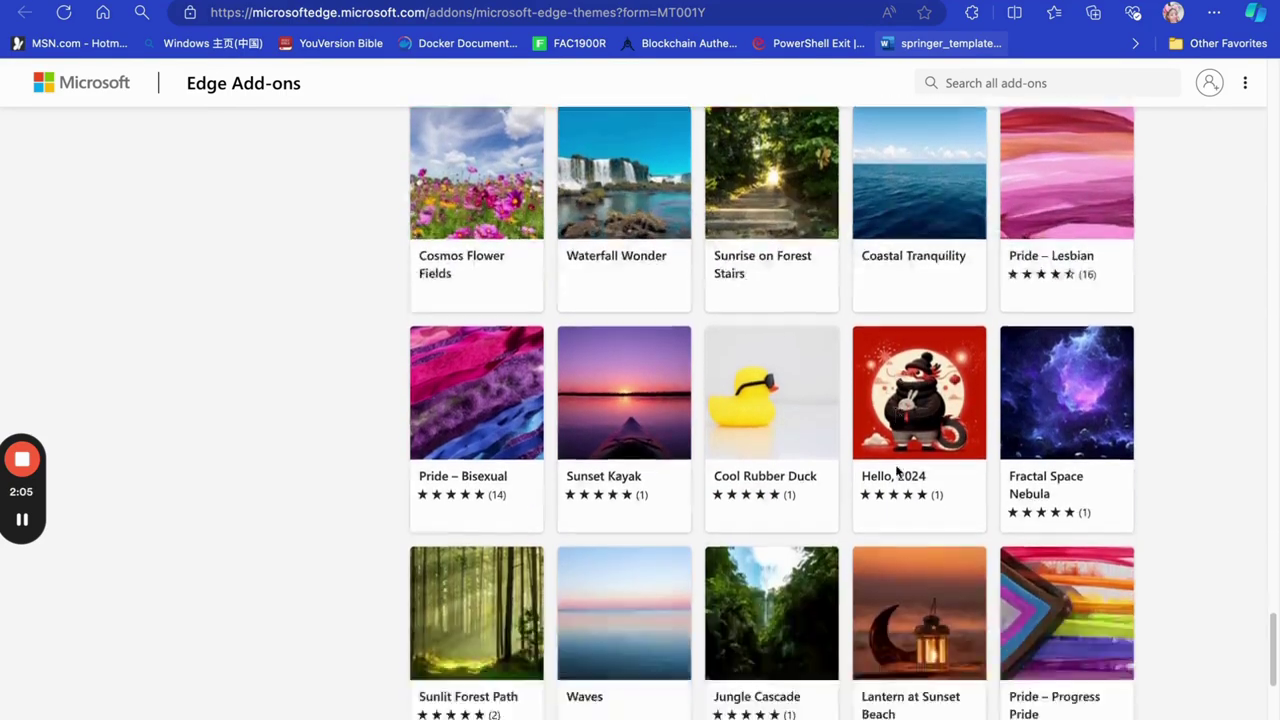
pyautogui.scroll(-4, 897, 472)
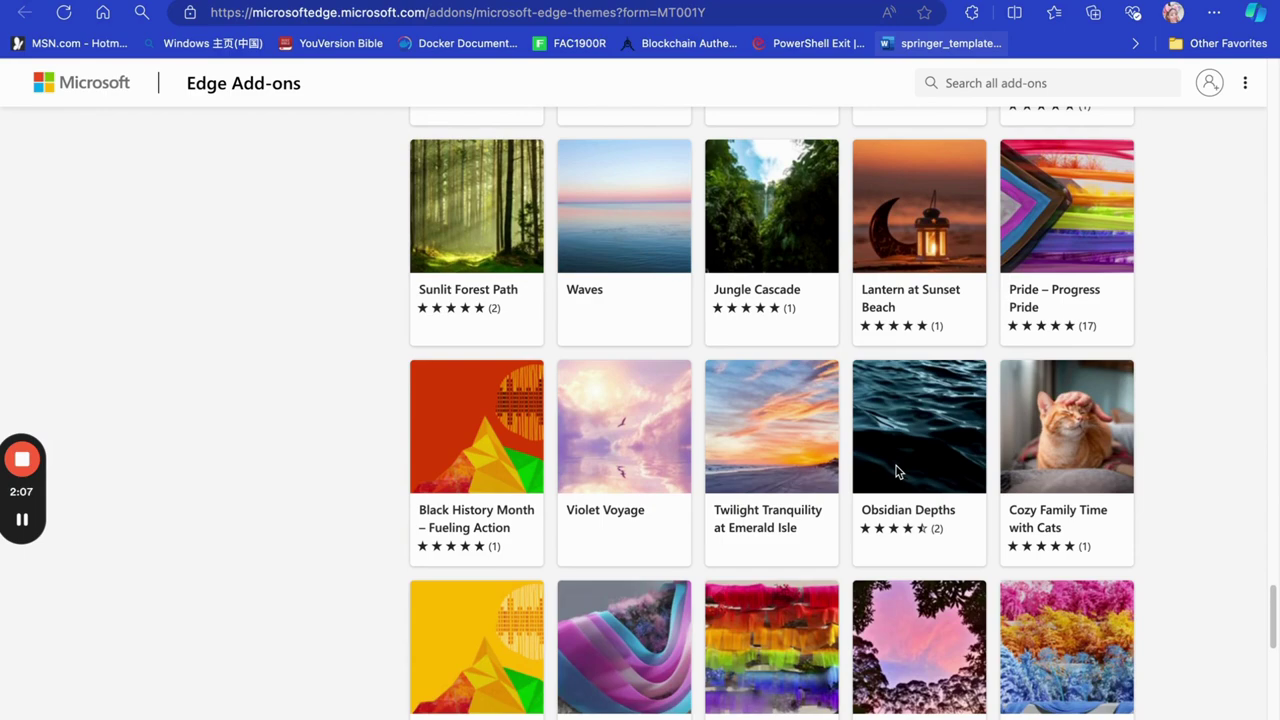
pyautogui.scroll(-5, 897, 472)
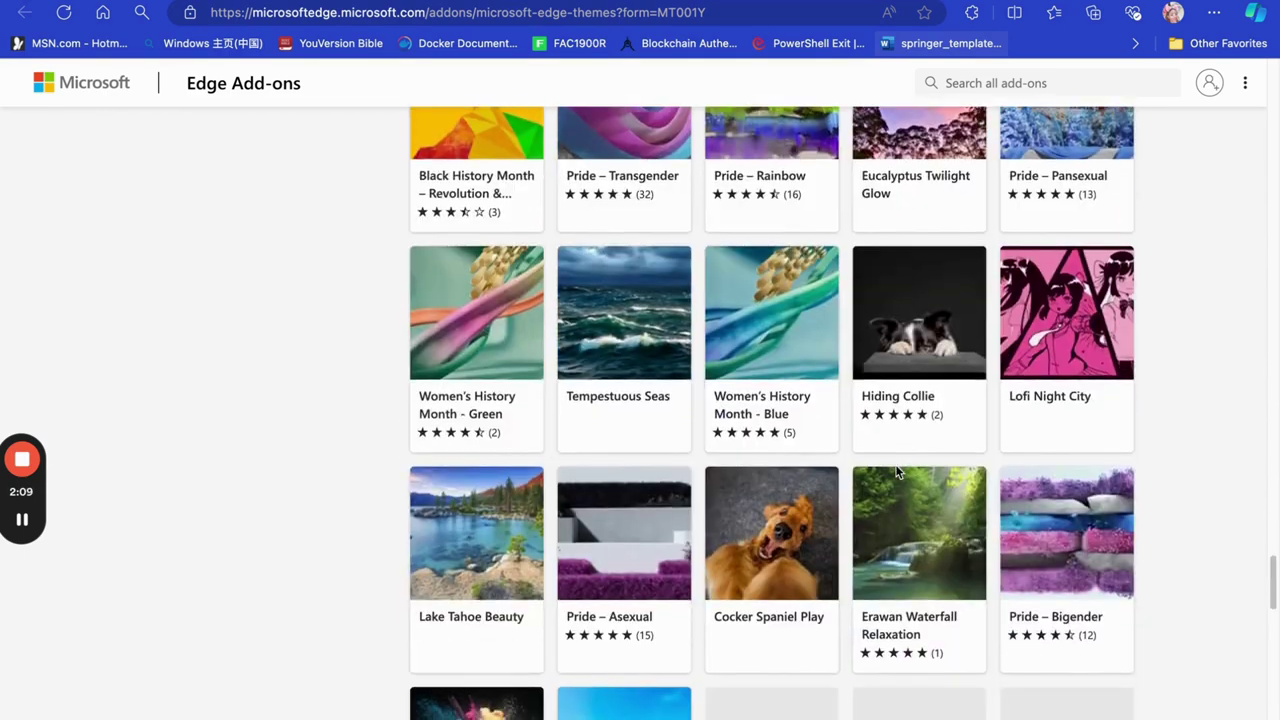
pyautogui.scroll(-3, 897, 472)
pyautogui.scroll(-6, 897, 472)
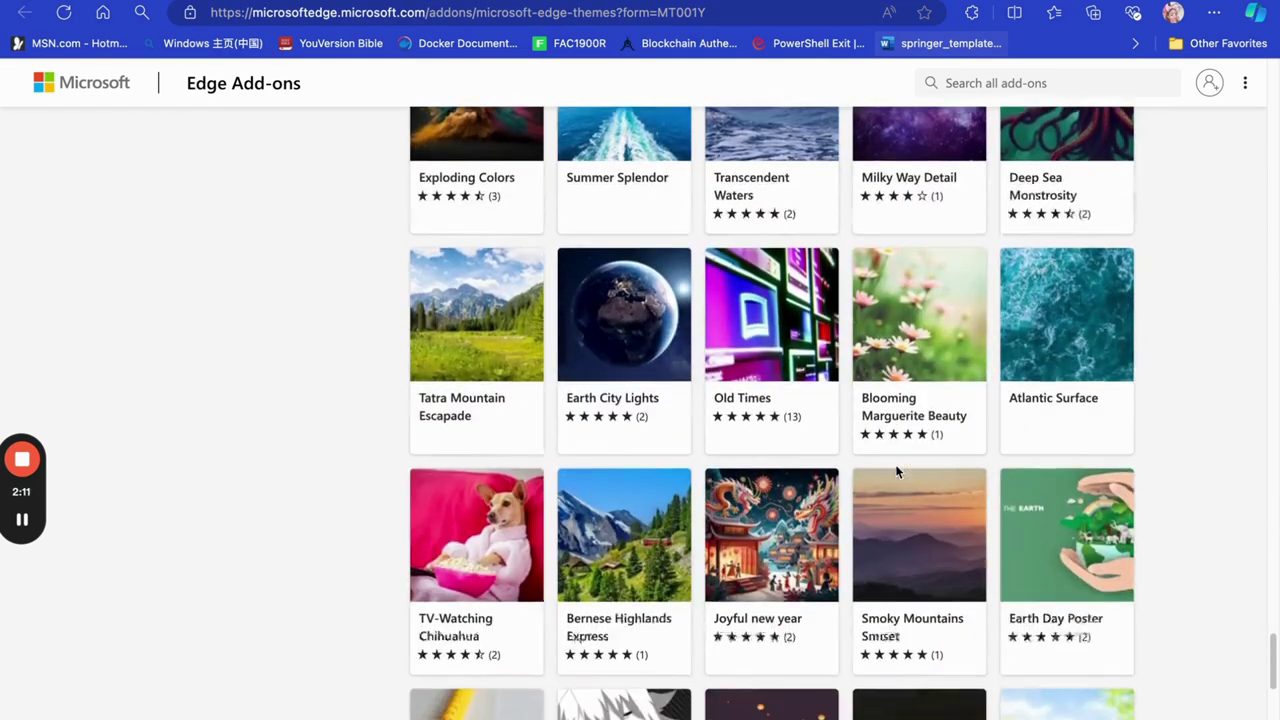
pyautogui.scroll(-4, 897, 472)
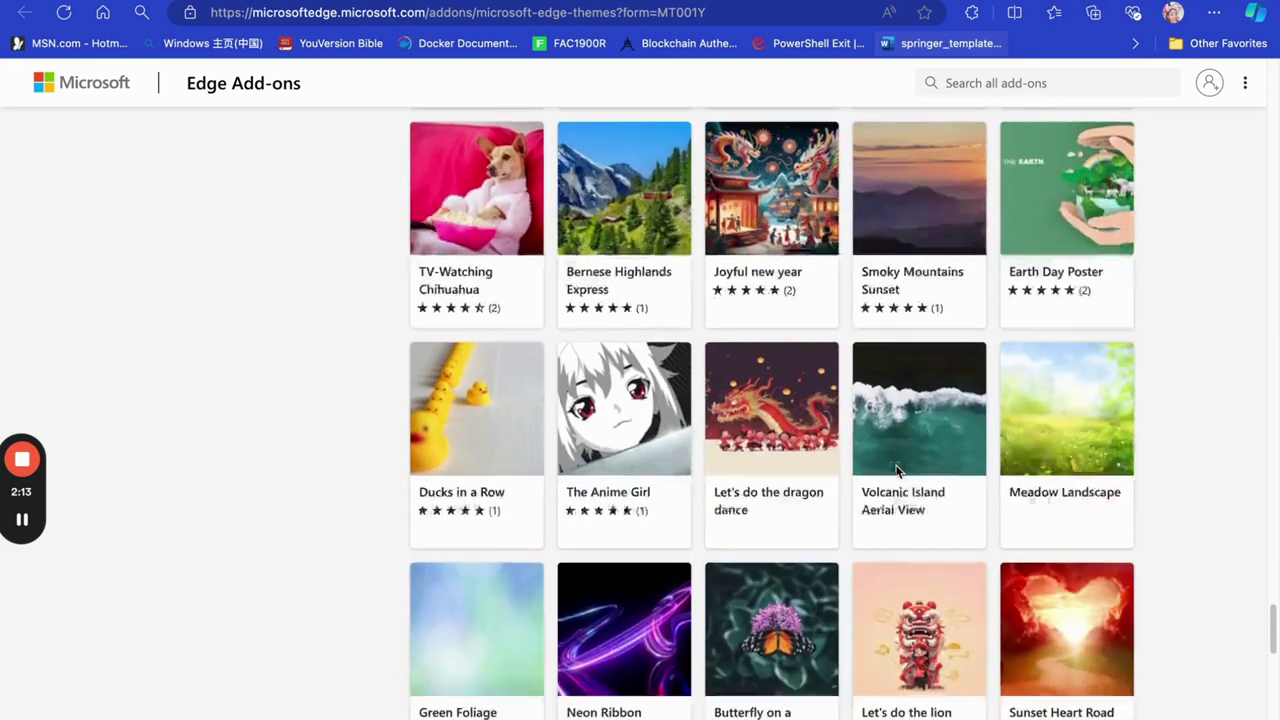
pyautogui.scroll(-2, 896, 470)
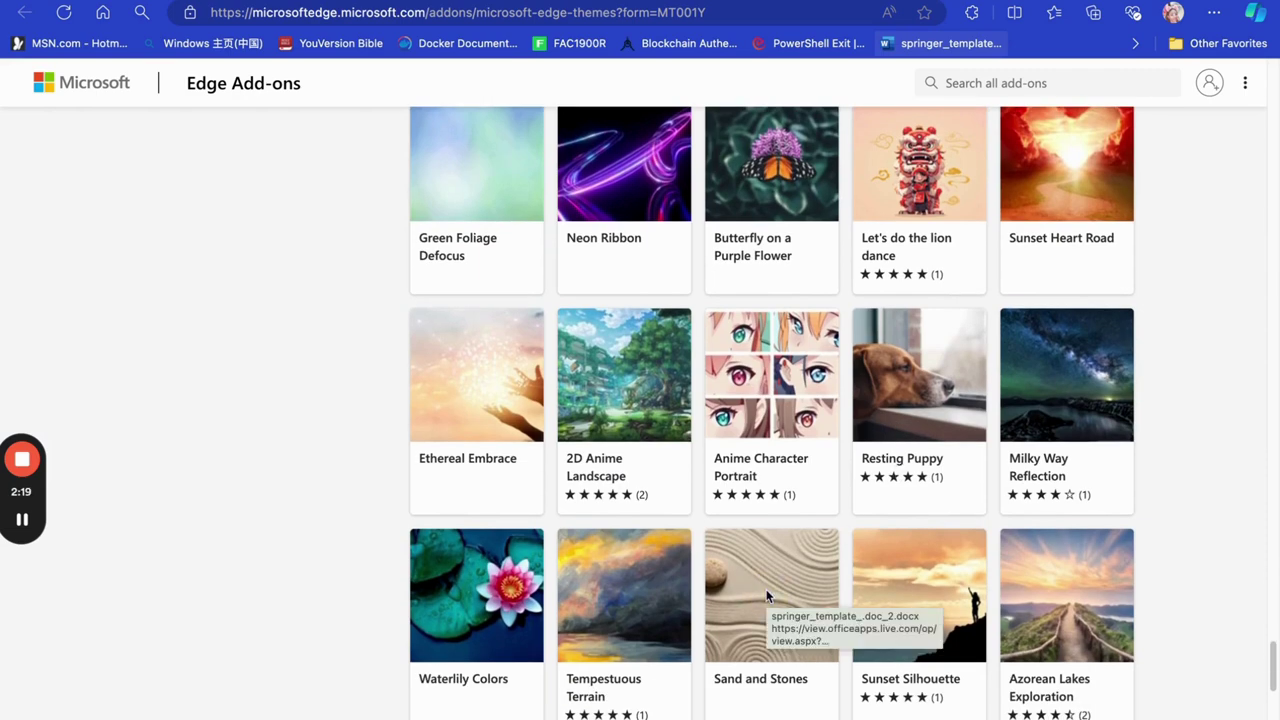
# - Open the Sand and Stones theme's page and add the theme to the browser
pyautogui.click(766, 589)
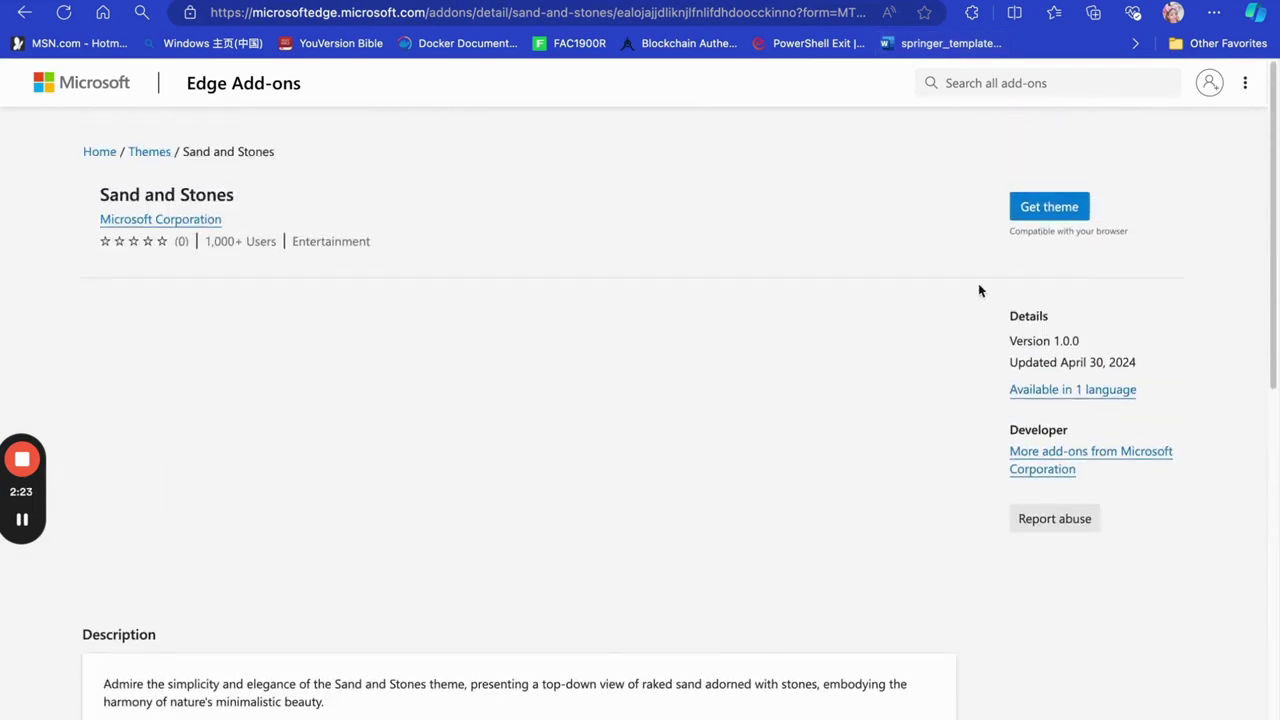
pyautogui.click(1050, 207)
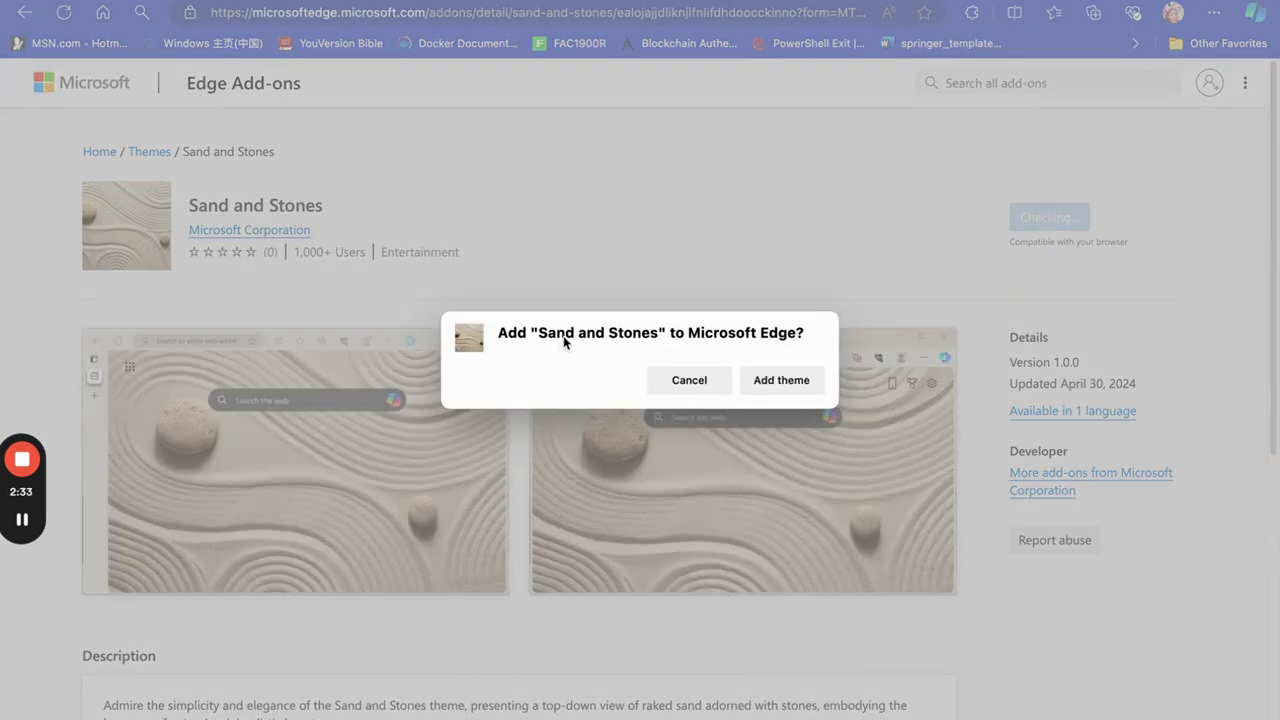
pyautogui.click(790, 382)
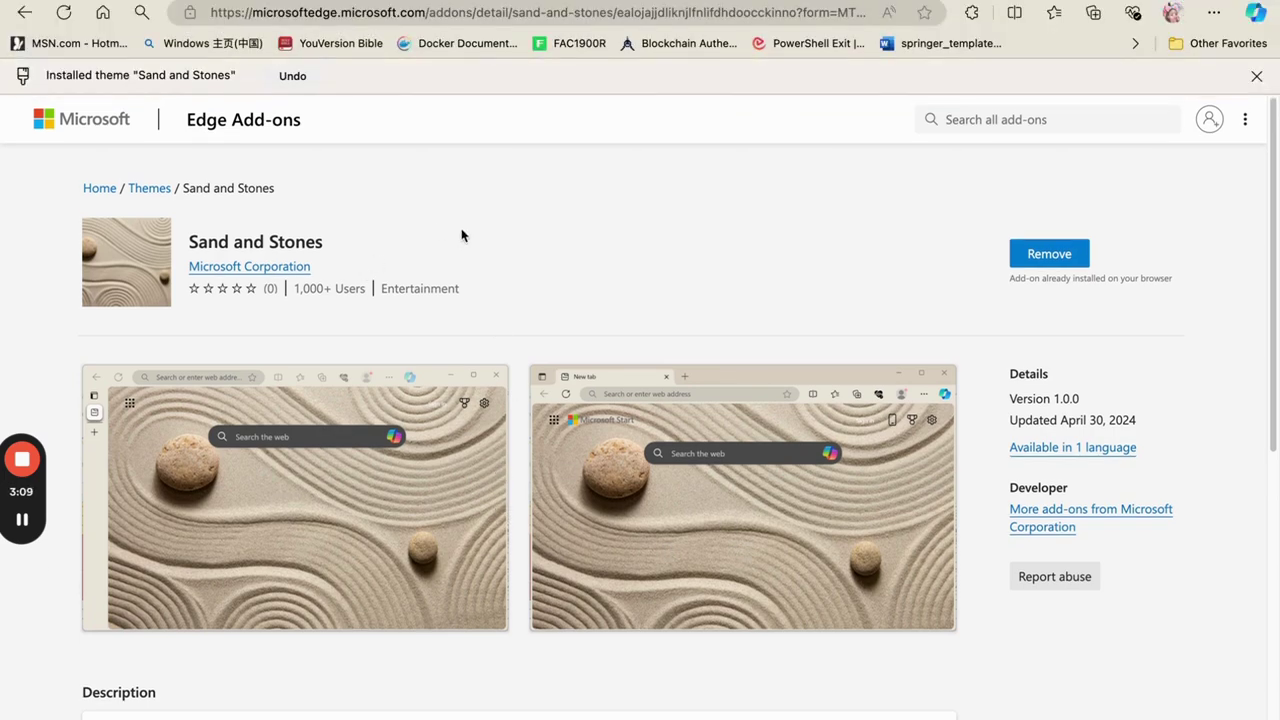
# - Check the Sand and Stones theme on a new tab, close the browser and launch Microsoft Edge again
pyautogui.scroll(-5, 461, 234)
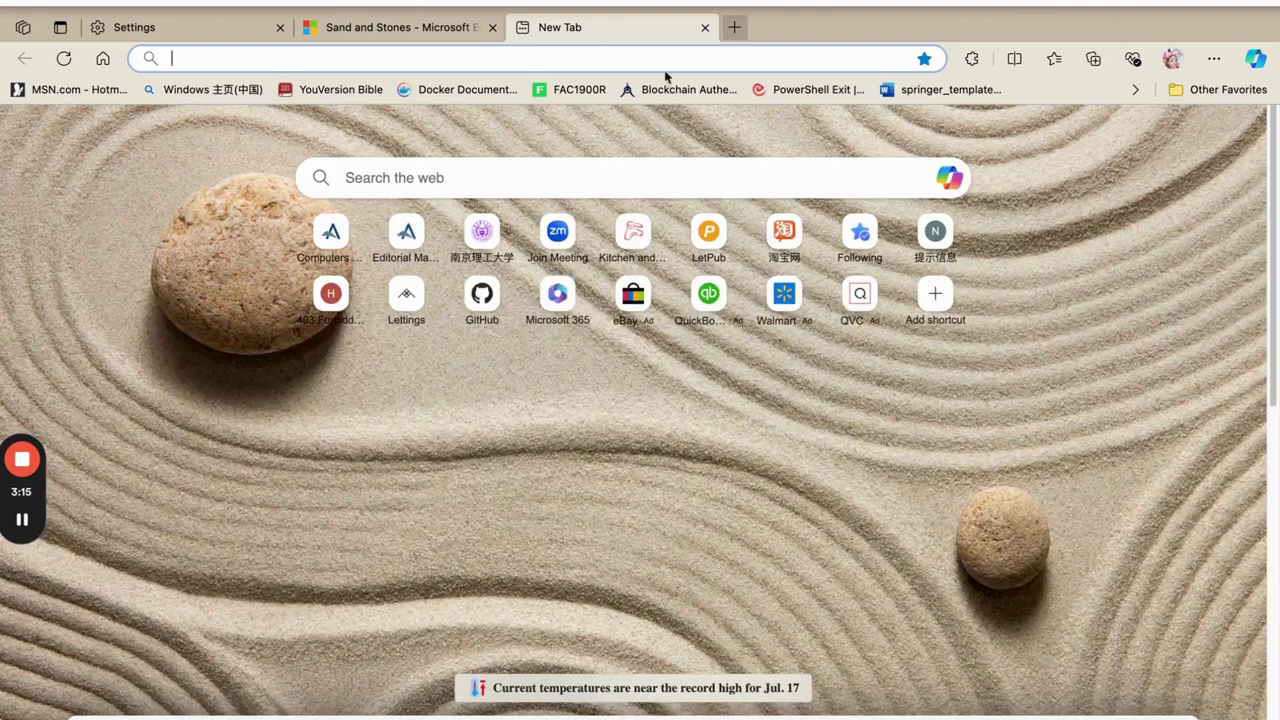
pyautogui.moveTo(620, 3)
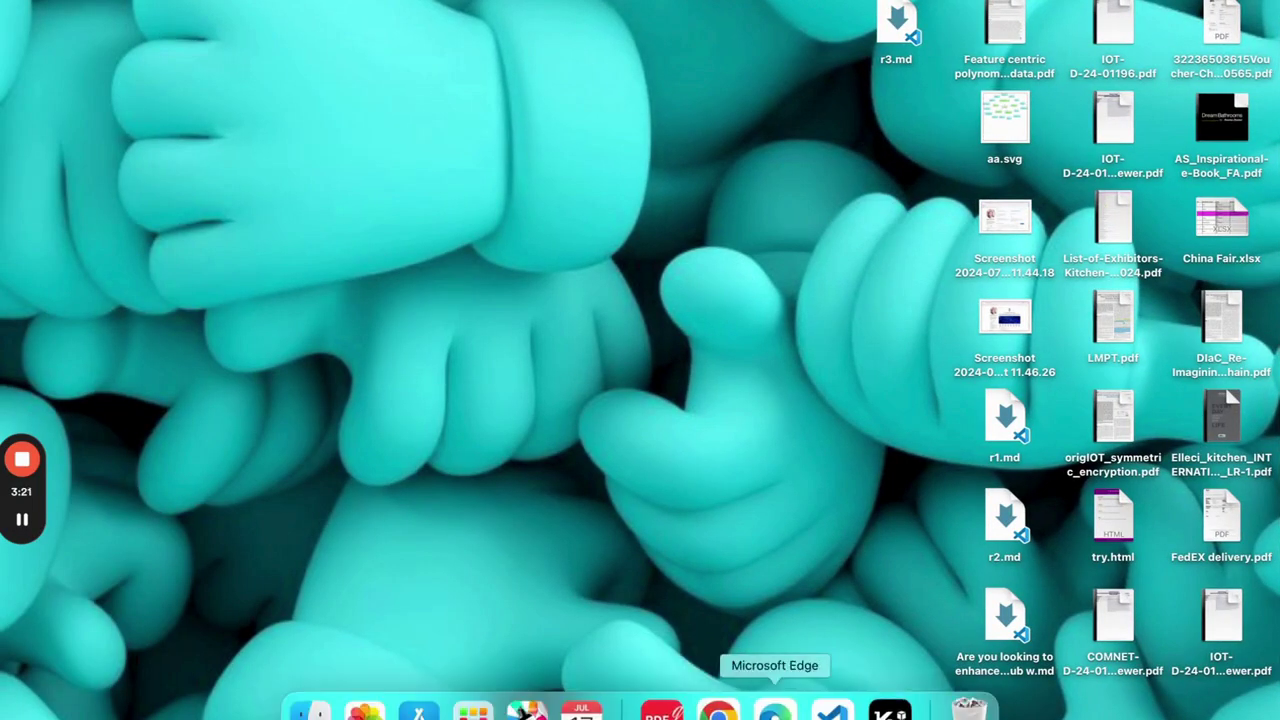
pyautogui.click(774, 710)
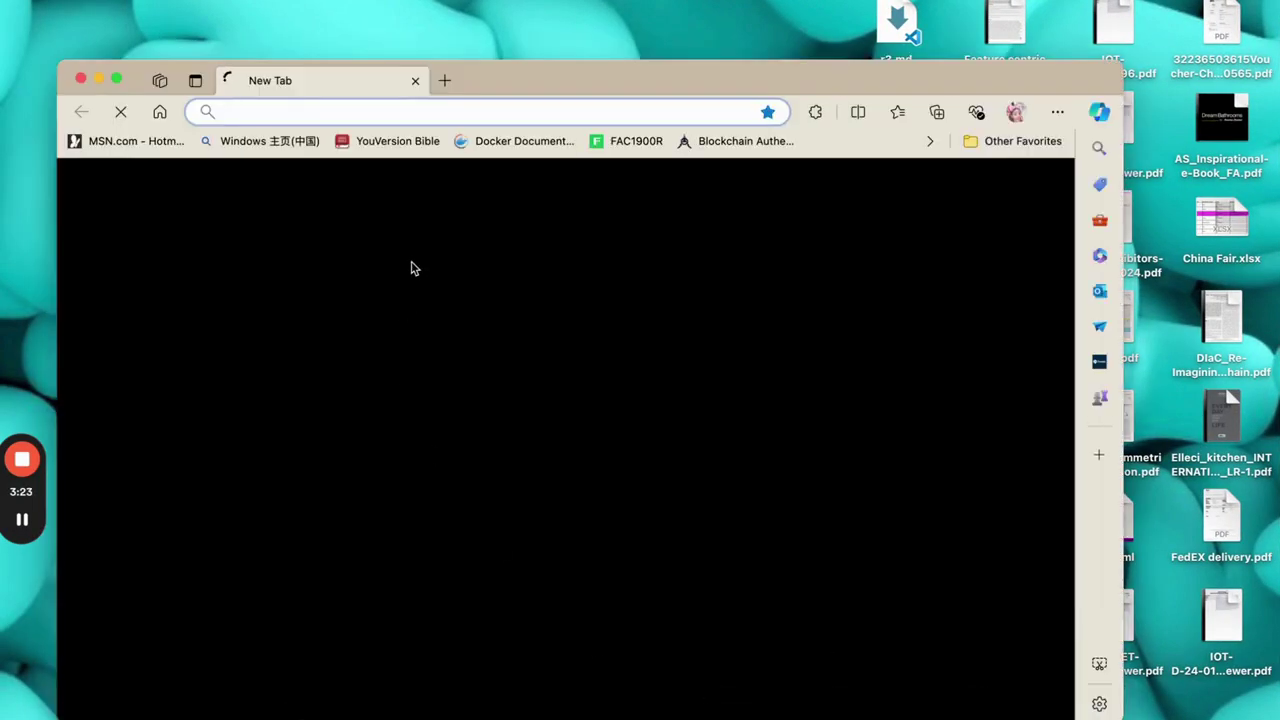
pyautogui.moveTo(116, 78)
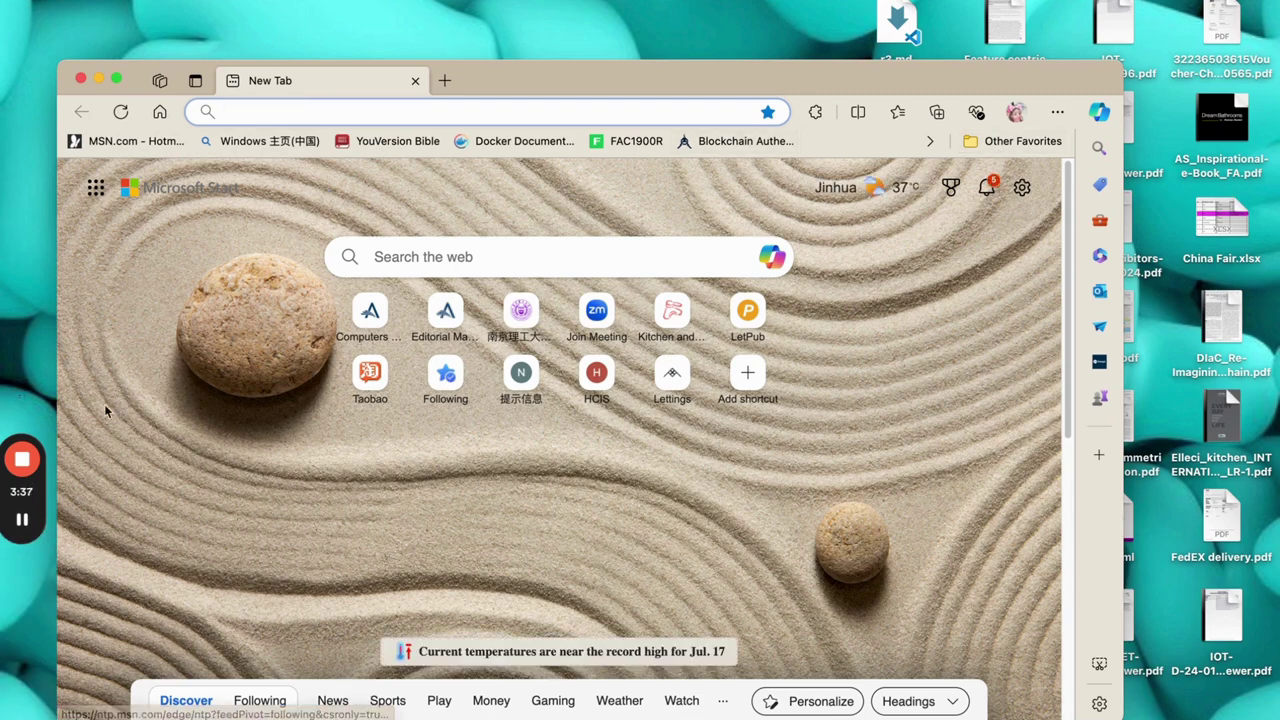
pyautogui.click(22, 460)
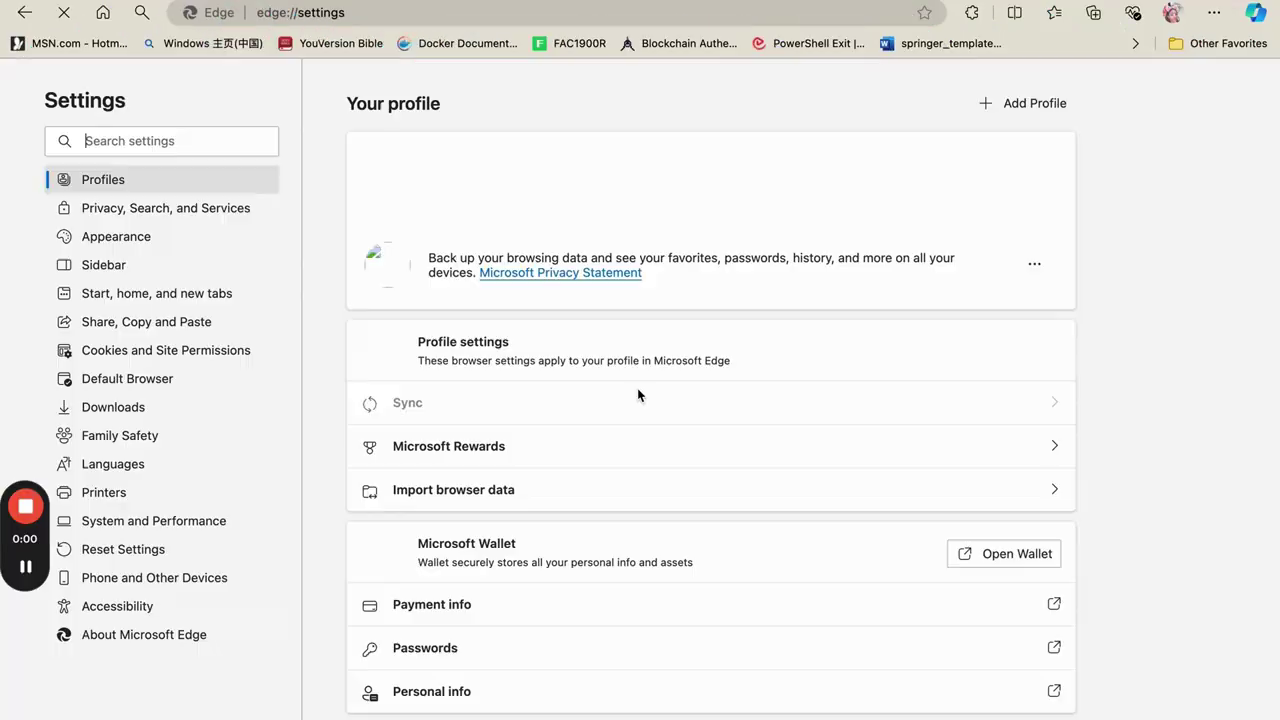
# - Open the Appearance settings and go from the theme gallery to the themes in the Chrome Web Store
pyautogui.click(151, 246)
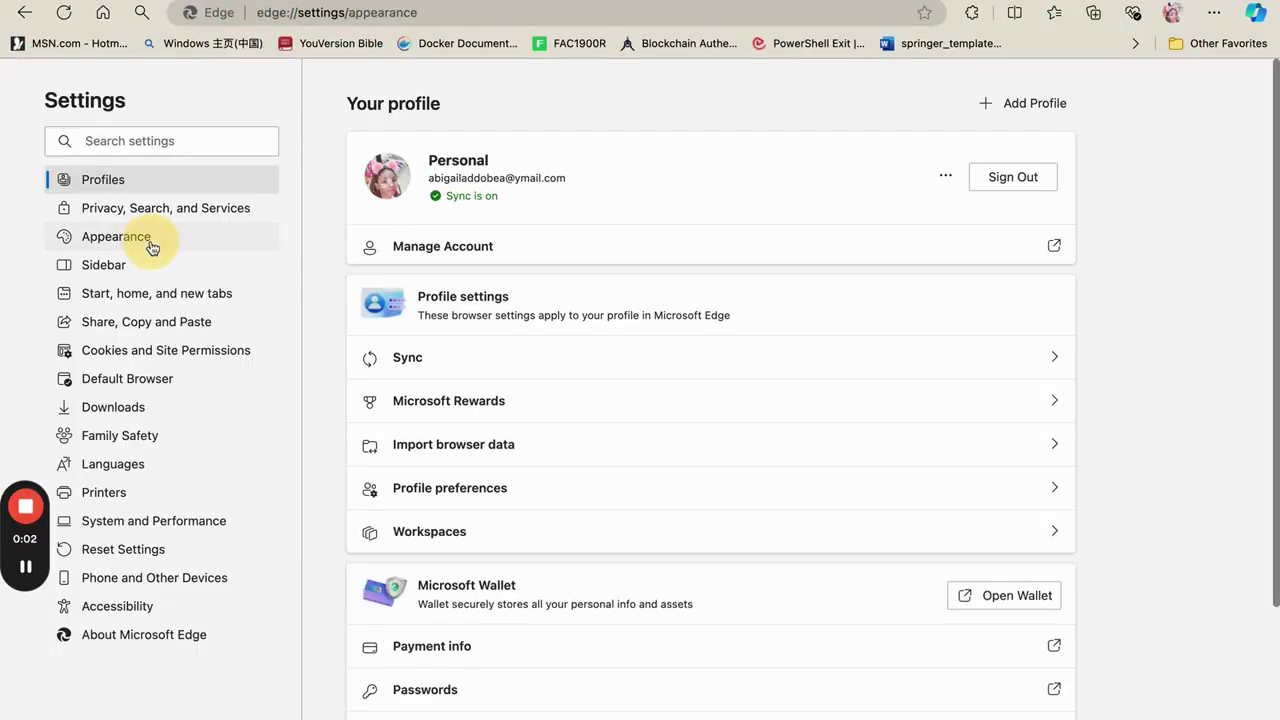
pyautogui.scroll(-3, 524, 368)
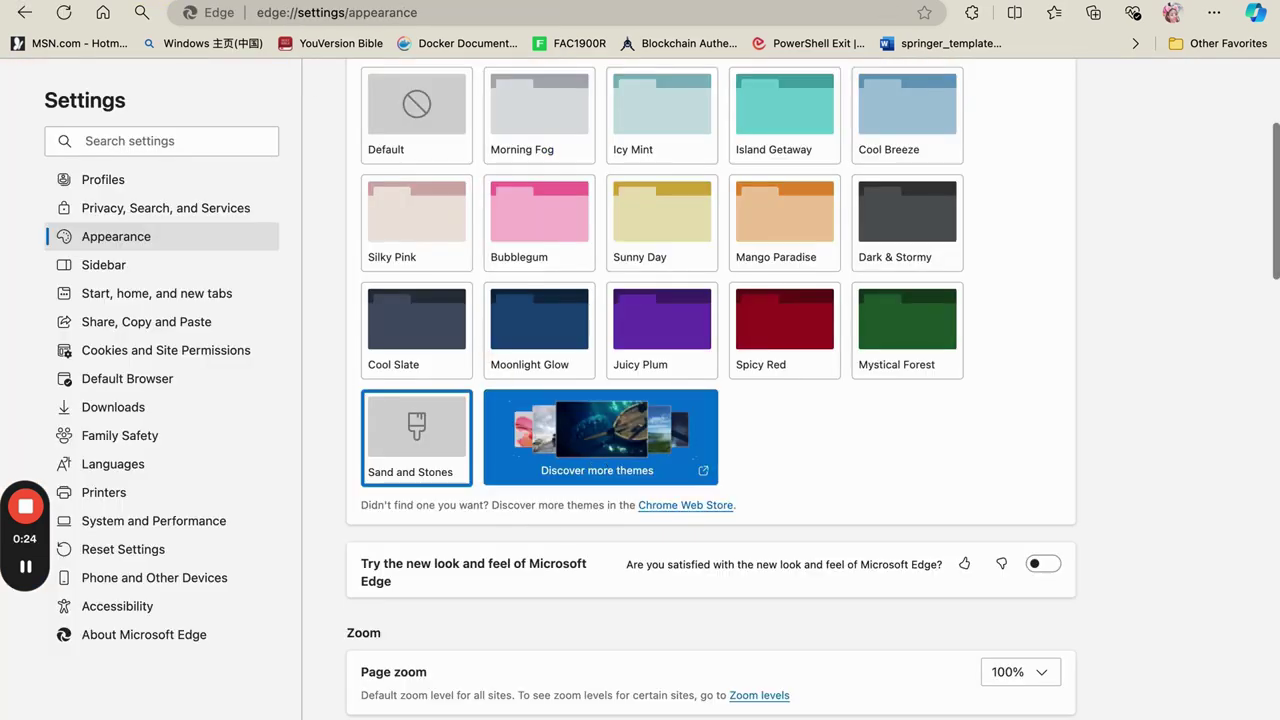
pyautogui.hotkey('alt', 'Right')
pyautogui.scroll(-5, 370, 236)
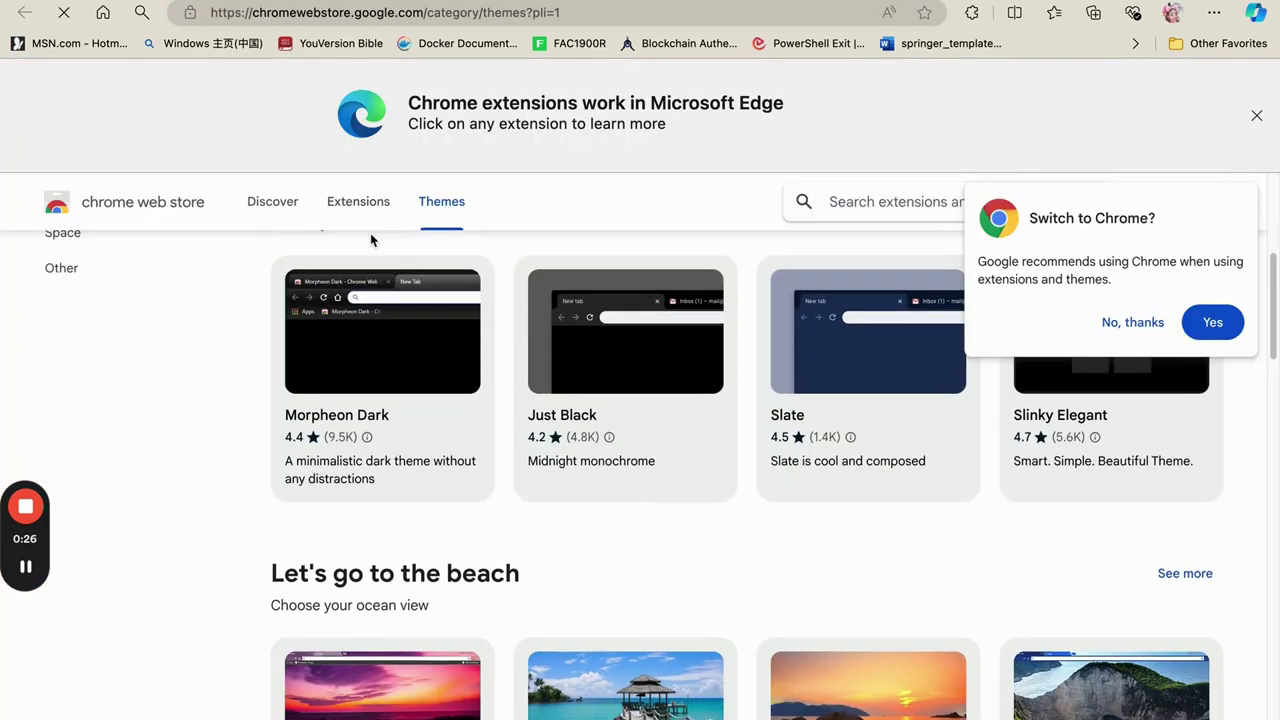
# - Decline switching to Chrome, open the Turkey theme from the beach collection and apply it to Microsoft Edge
pyautogui.click(1121, 325)
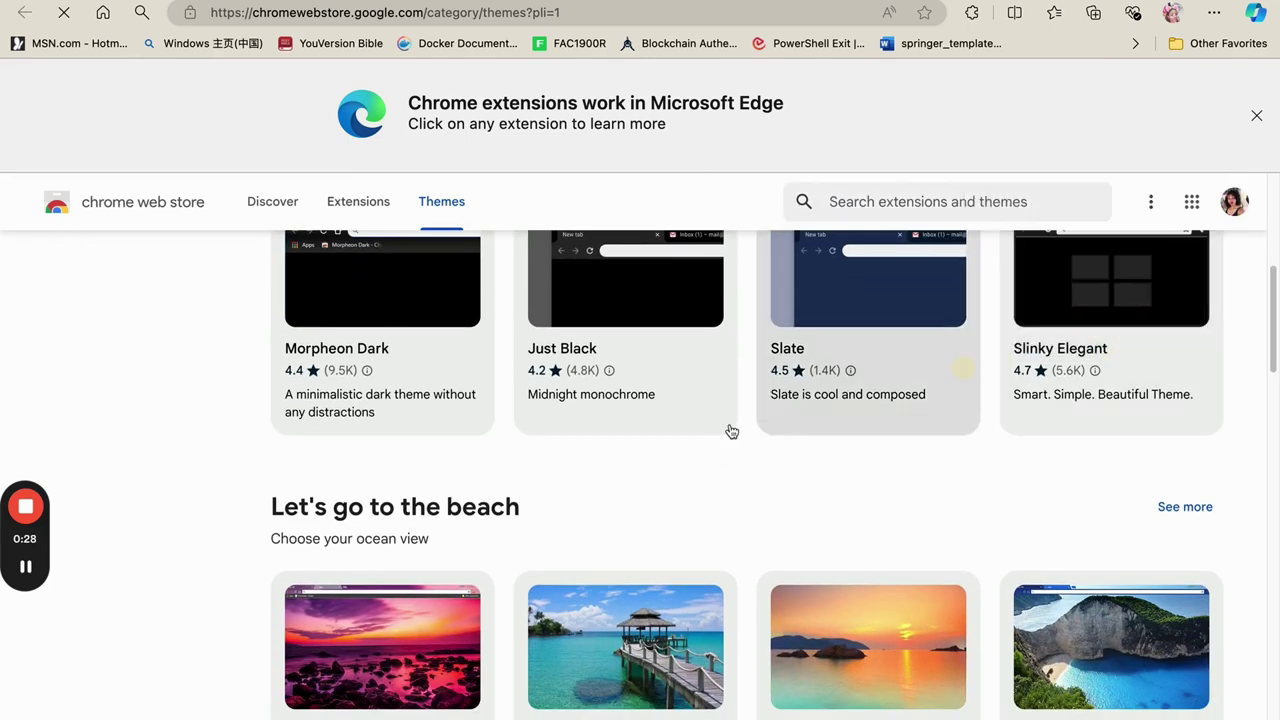
pyautogui.scroll(-2, 725, 432)
pyautogui.click(368, 520)
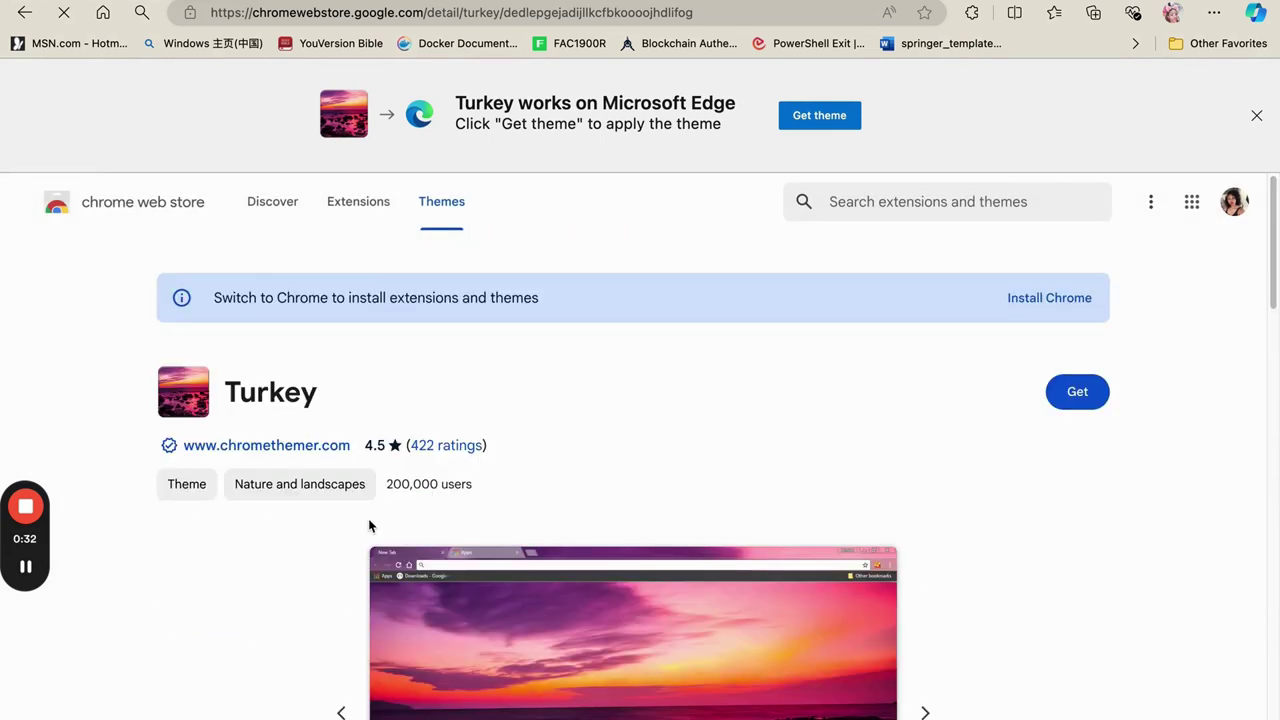
pyautogui.click(1095, 399)
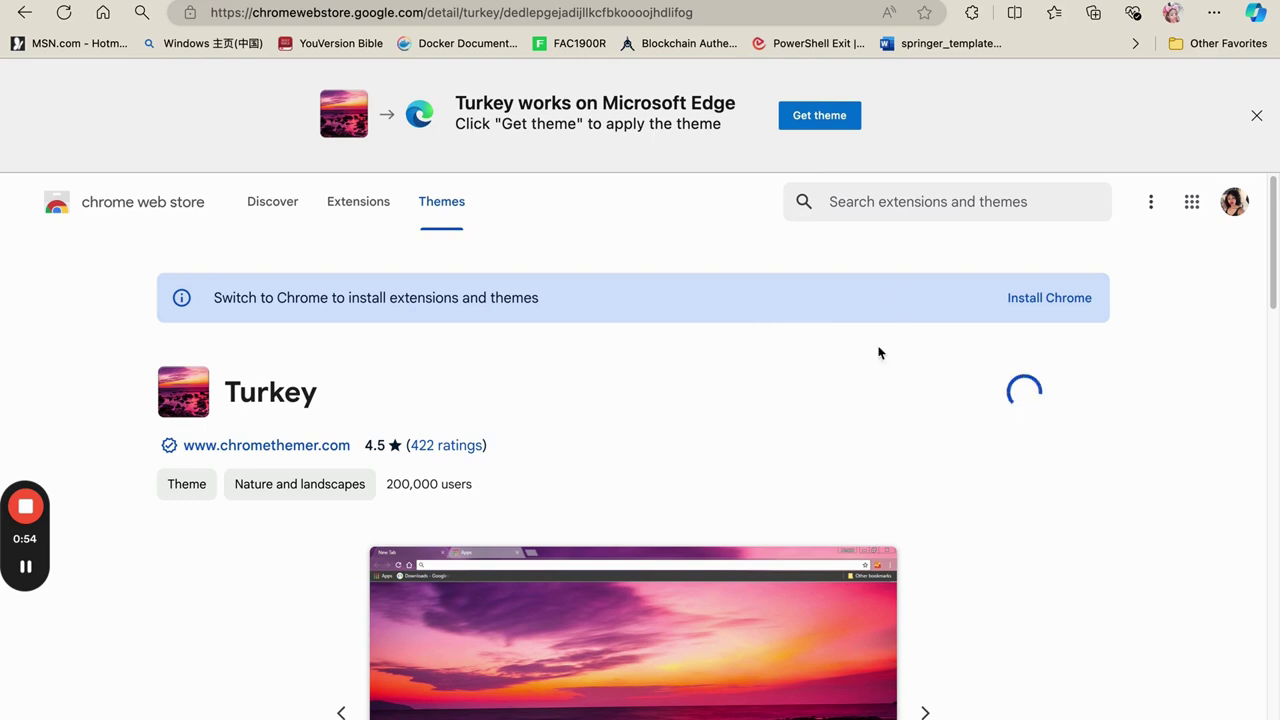
pyautogui.click(815, 105)
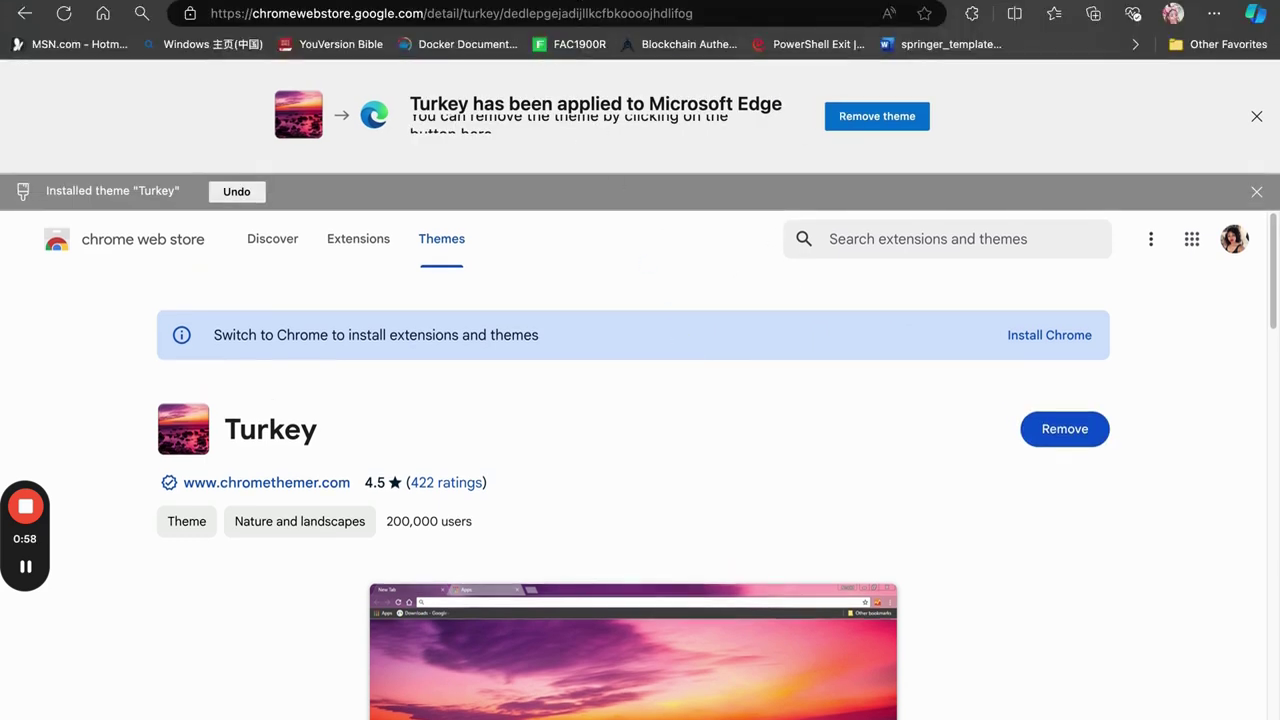
# - Check how the Turkey theme looks on a new tab page
pyautogui.hotkey('ctrl', 't')
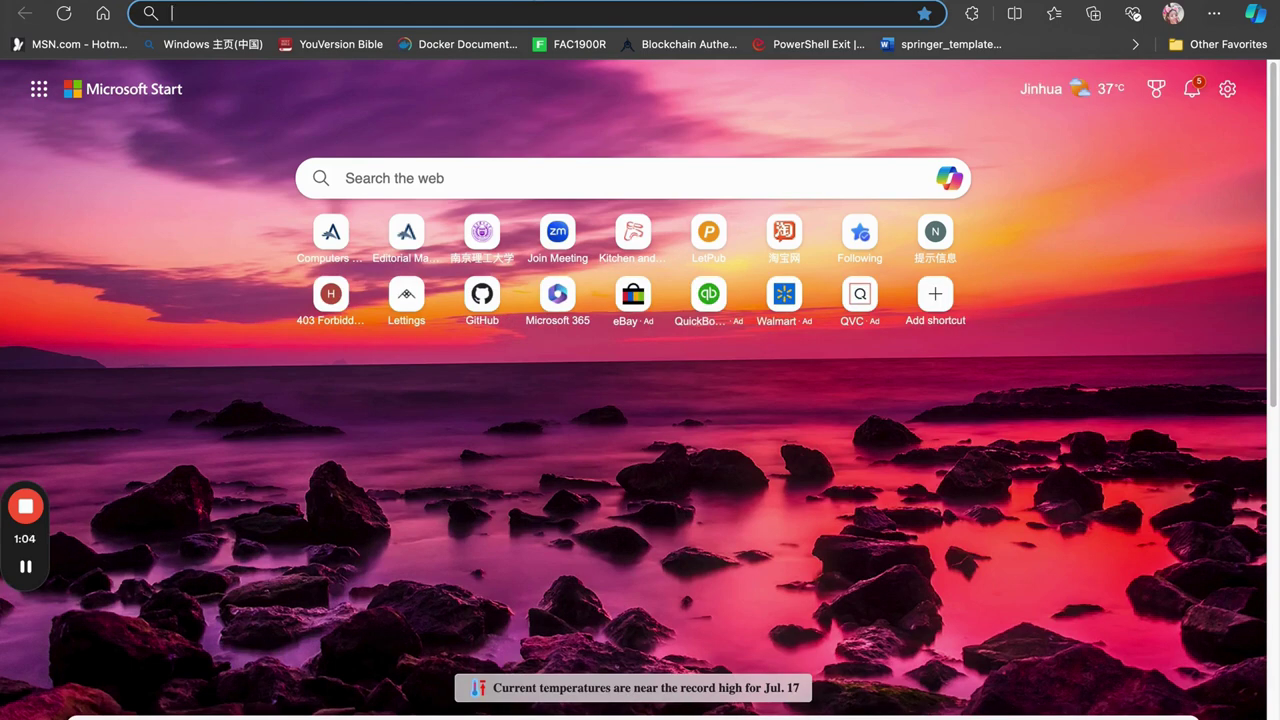
pyautogui.hotkey('ctrl', 'w')
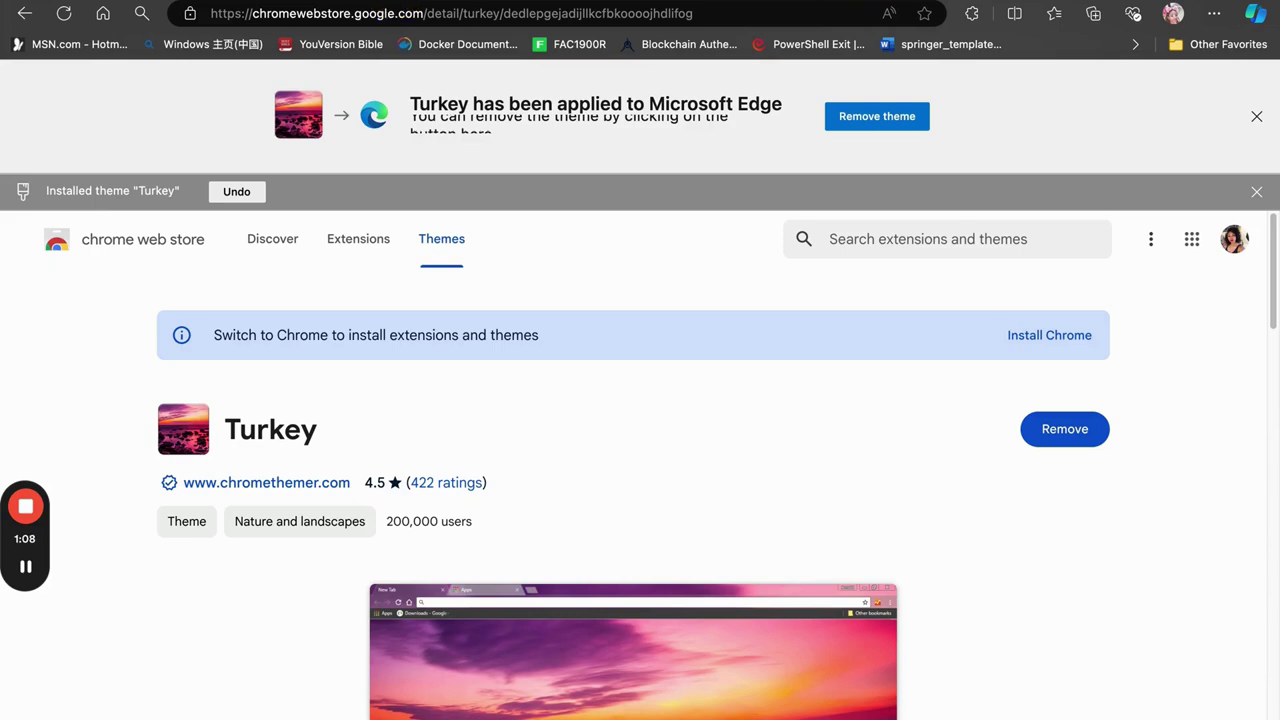
pyautogui.hotkey('ctrl', 'Tab')
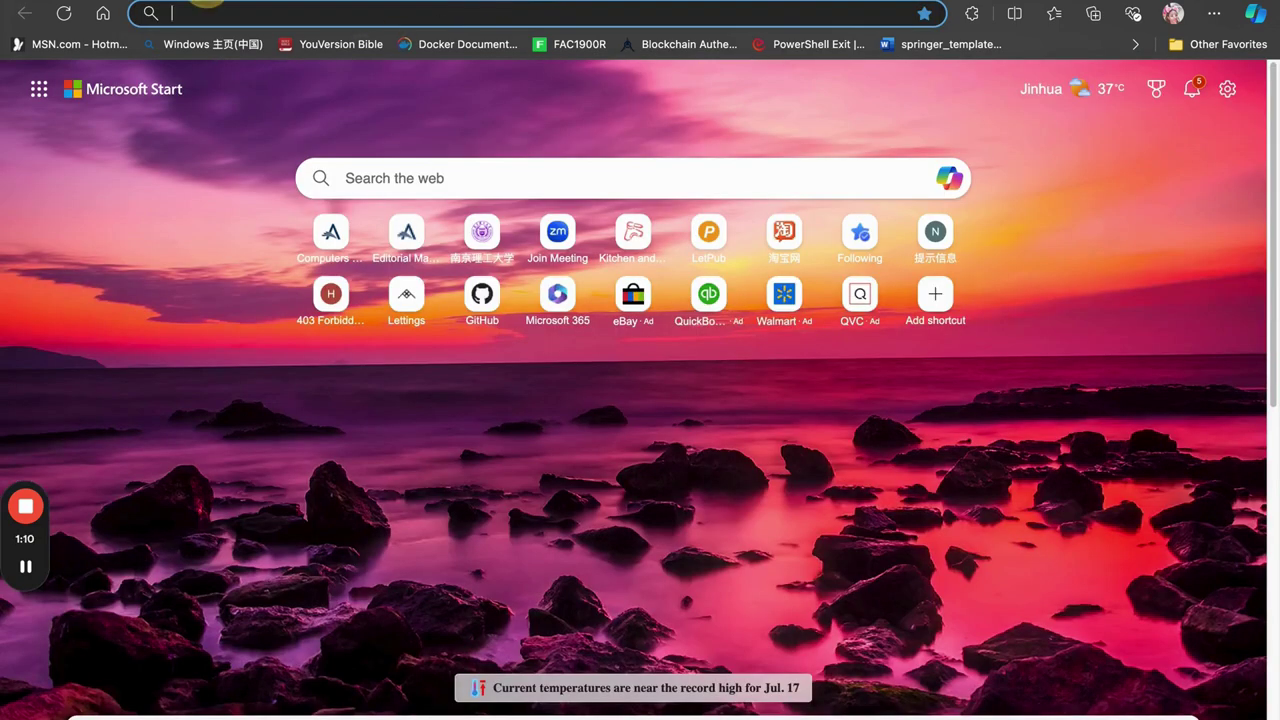
# - Open the Edge Add-ons theme catalogue and look through the More Themes list for a different theme
pyautogui.hotkey('ctrl', 'Tab')
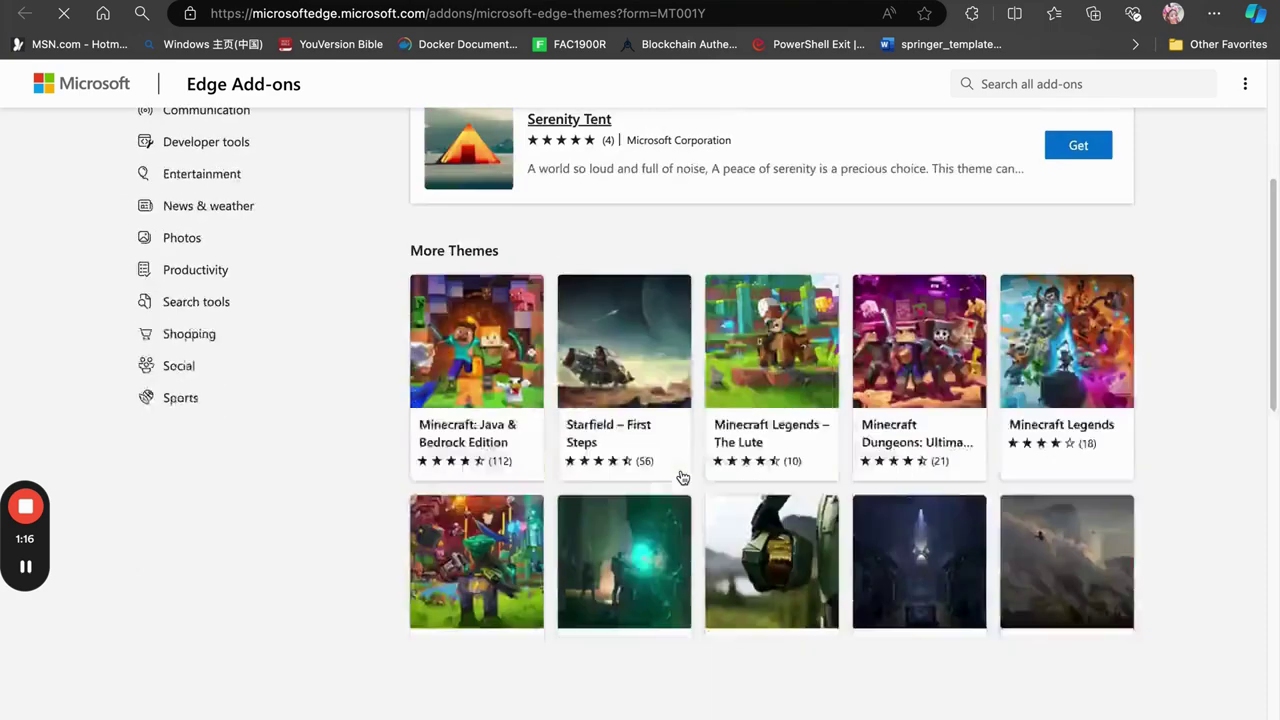
pyautogui.scroll(-8, 683, 477)
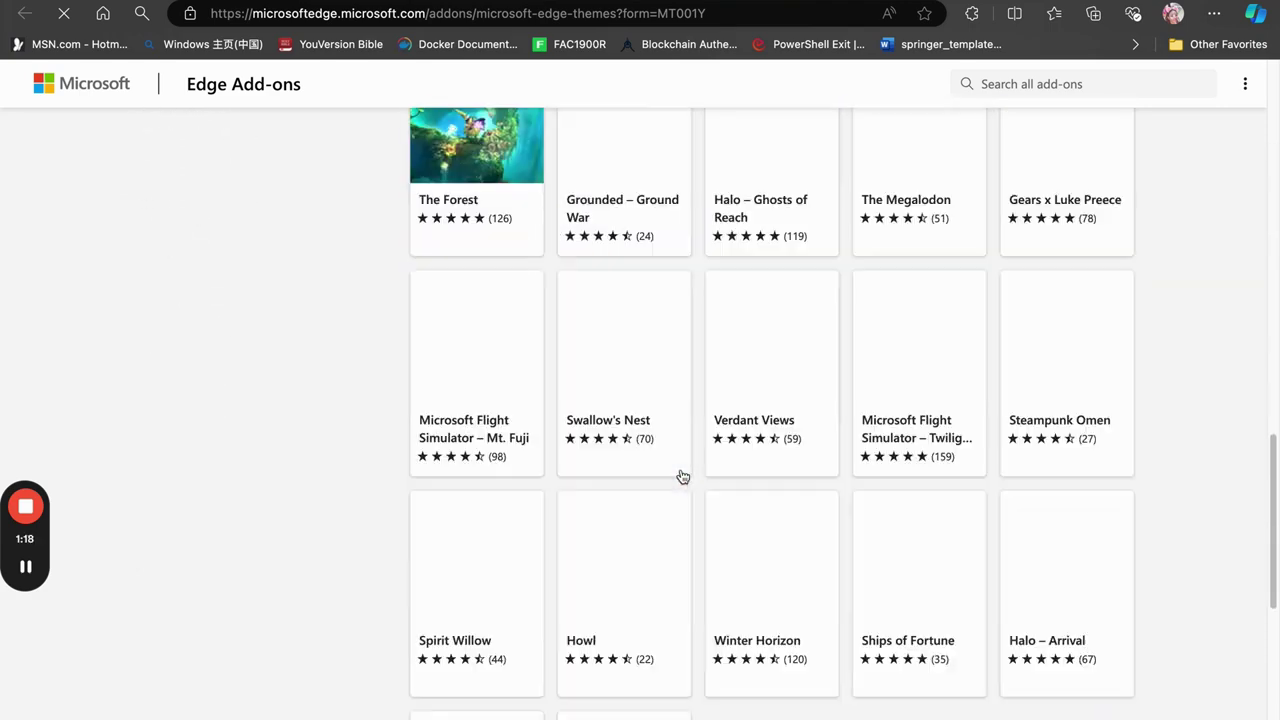
pyautogui.scroll(-5, 681, 477)
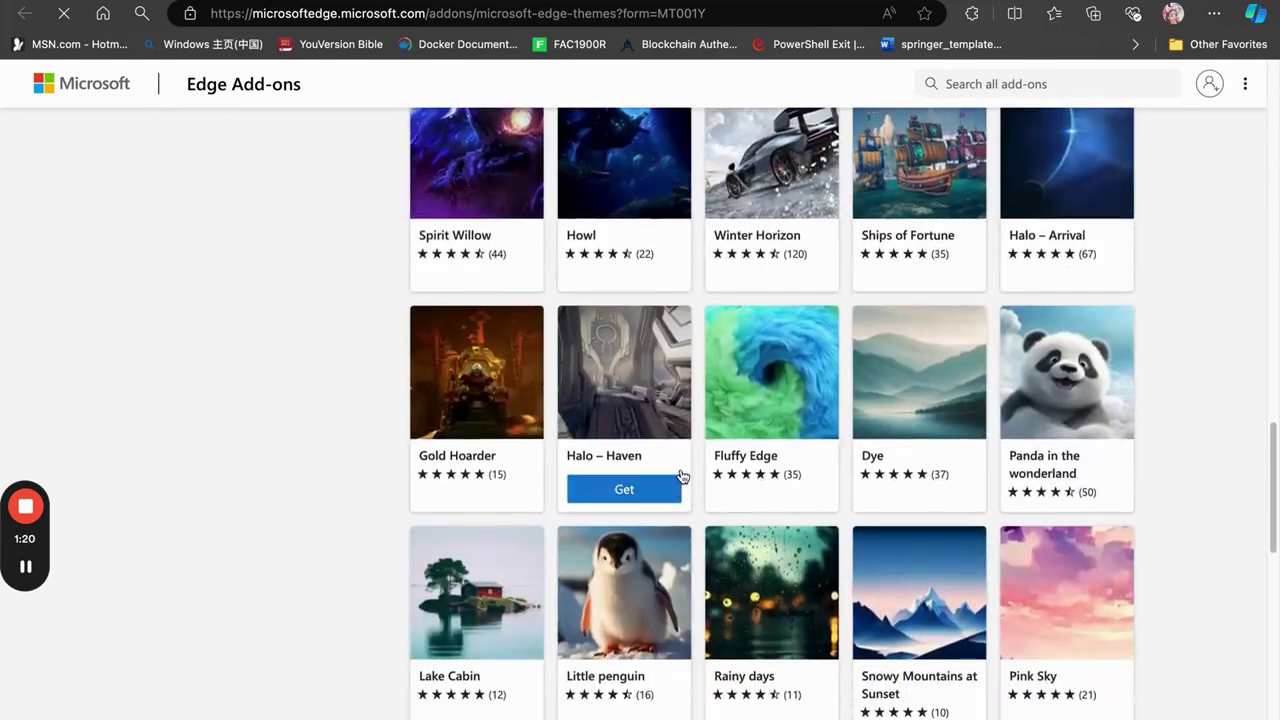
pyautogui.scroll(-9, 681, 477)
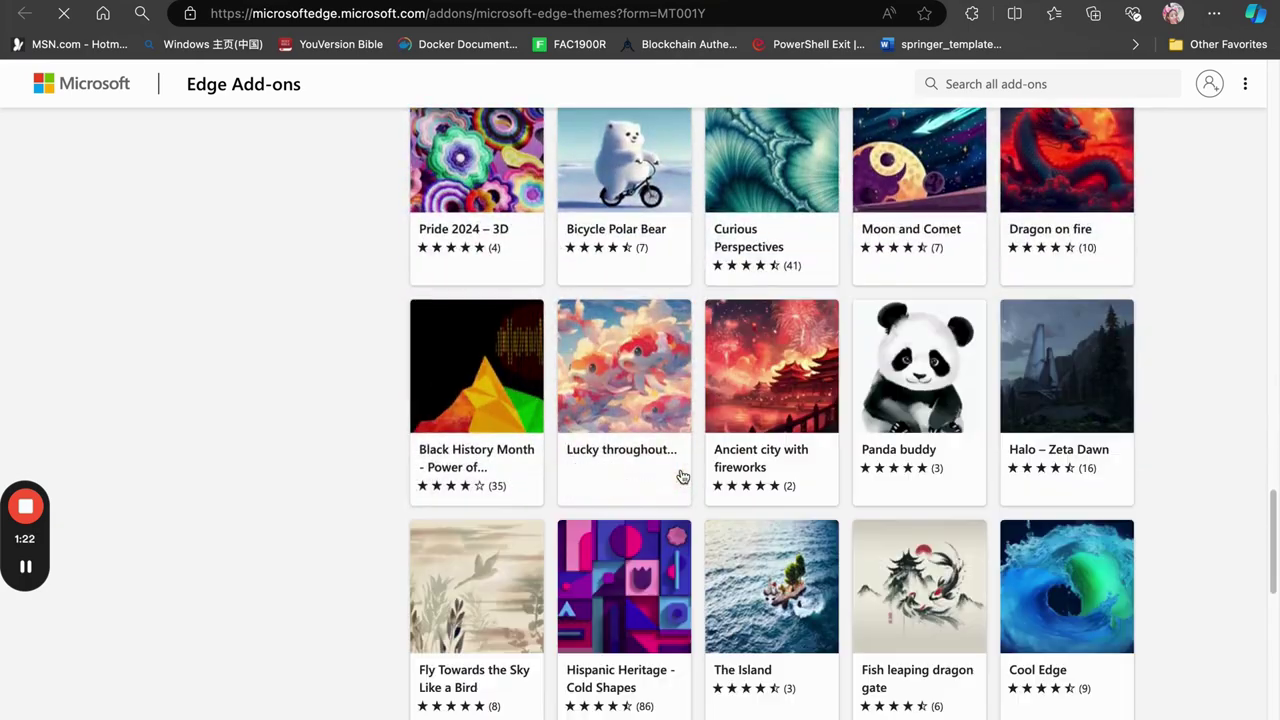
pyautogui.scroll(-9, 681, 477)
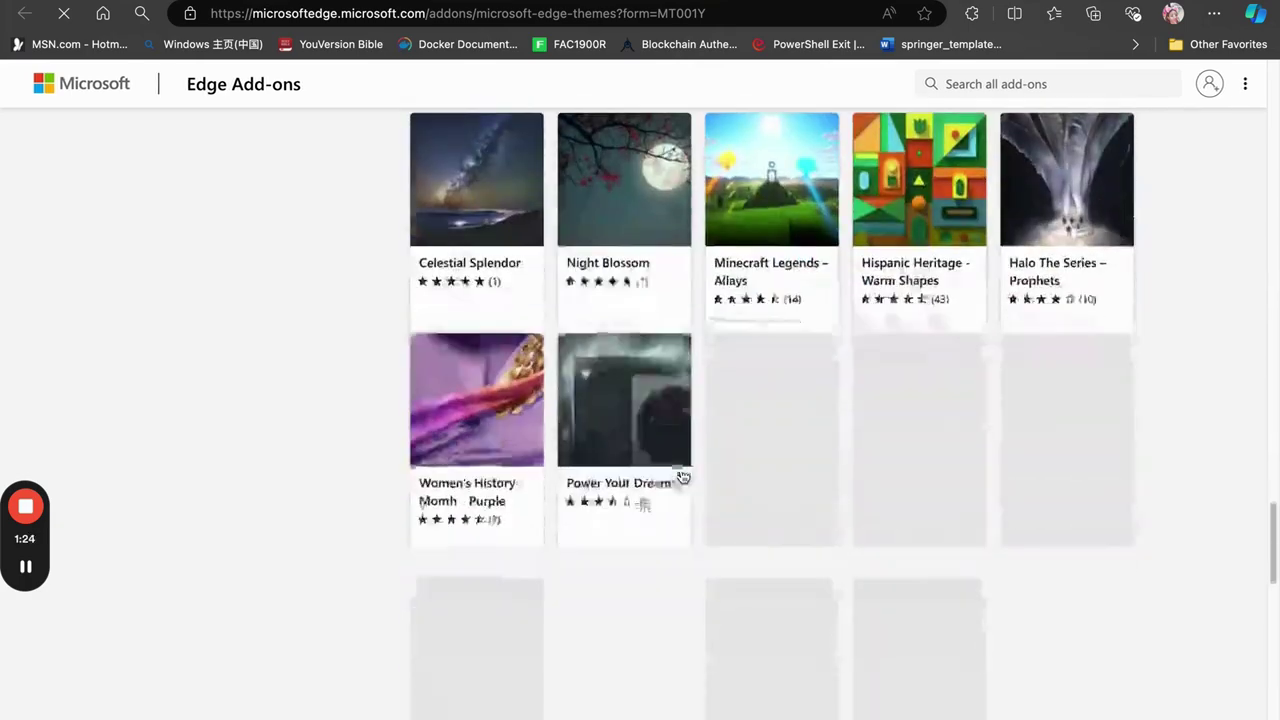
pyautogui.scroll(-9, 681, 477)
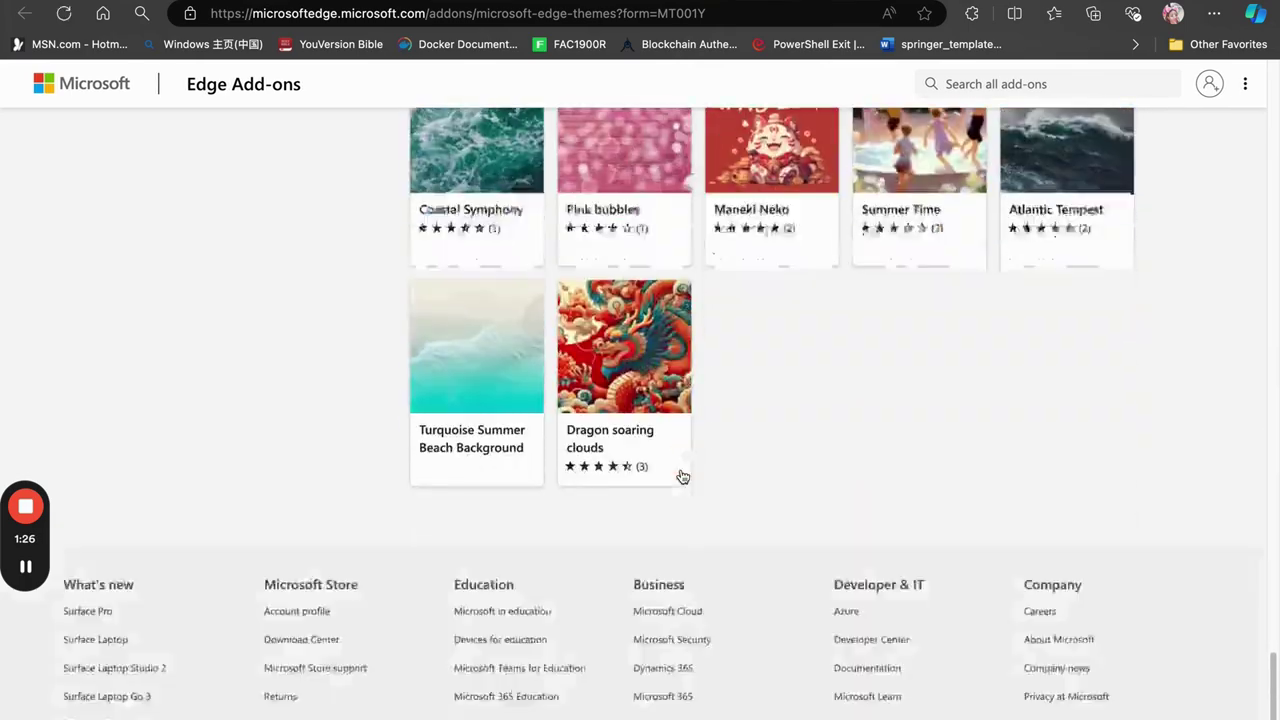
pyautogui.scroll(-8, 681, 477)
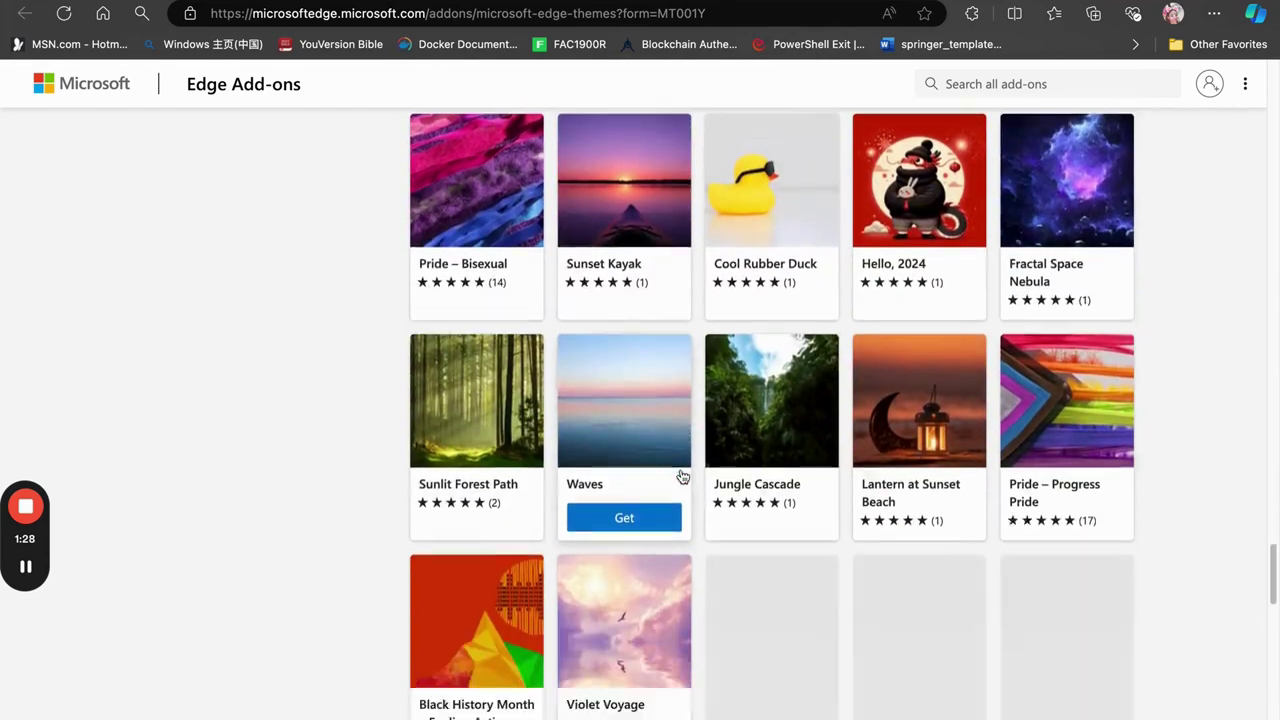
pyautogui.scroll(-7, 681, 477)
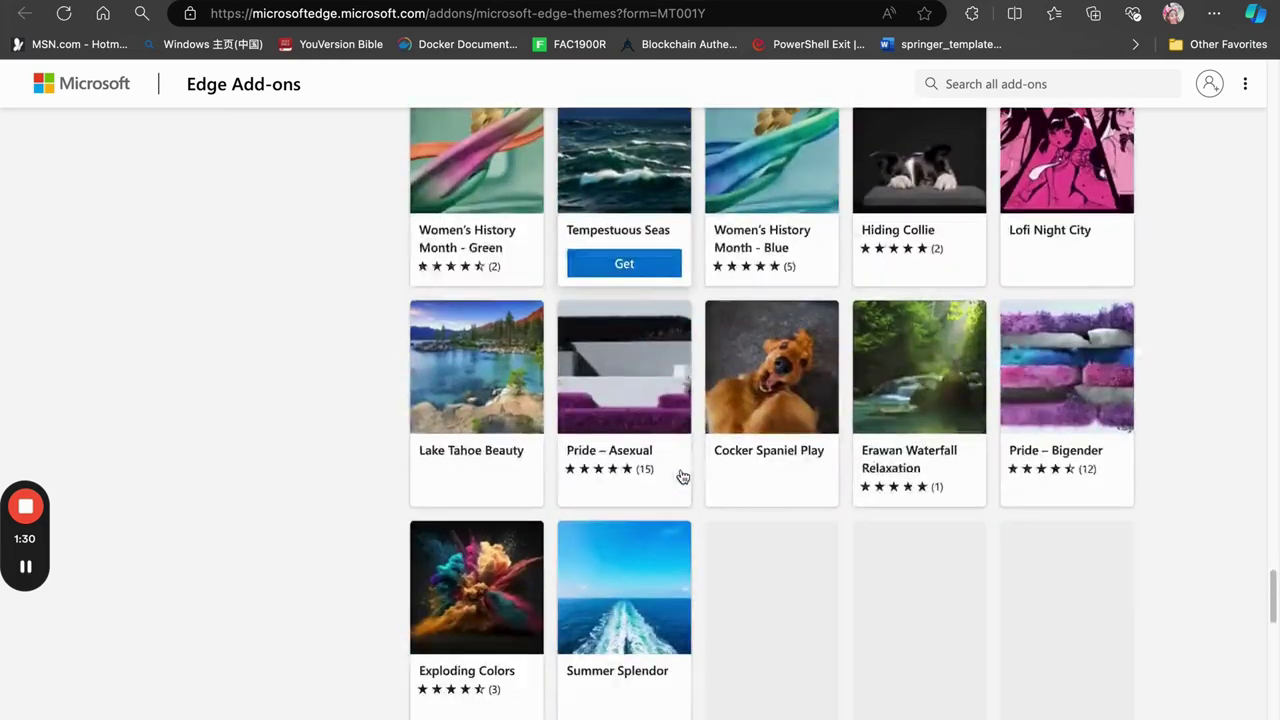
pyautogui.scroll(-8, 681, 477)
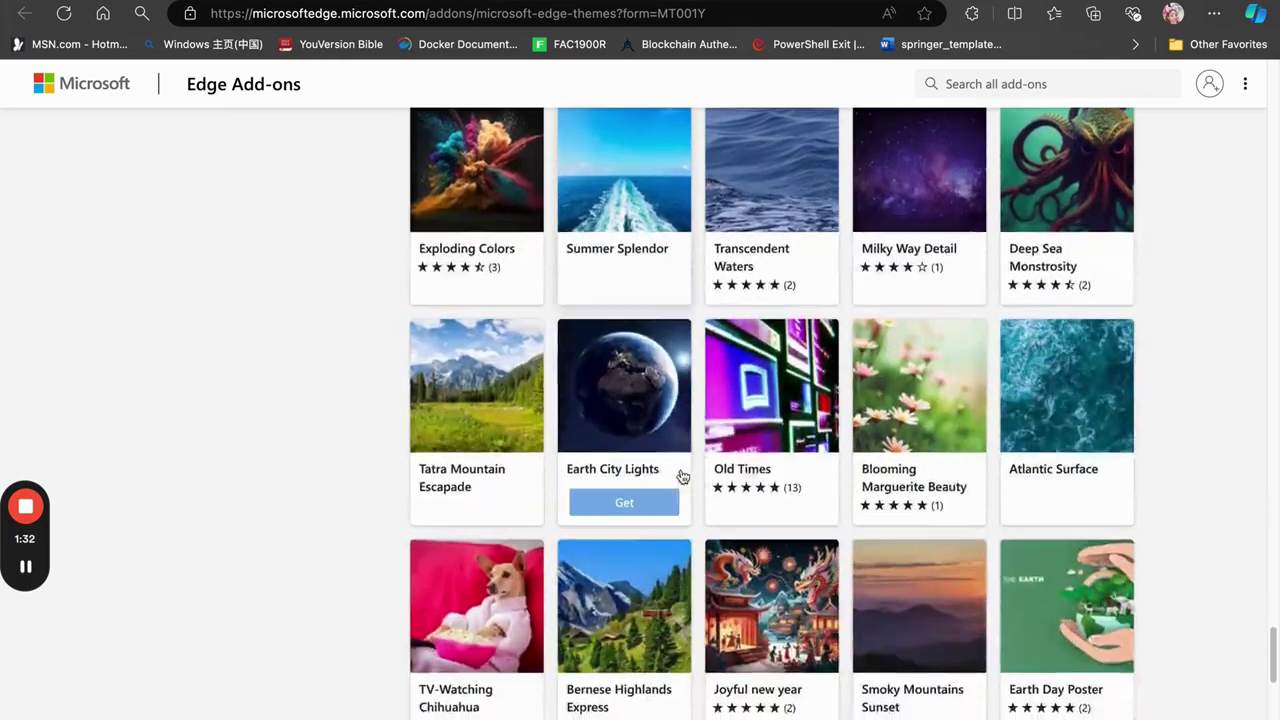
pyautogui.scroll(-3, 681, 477)
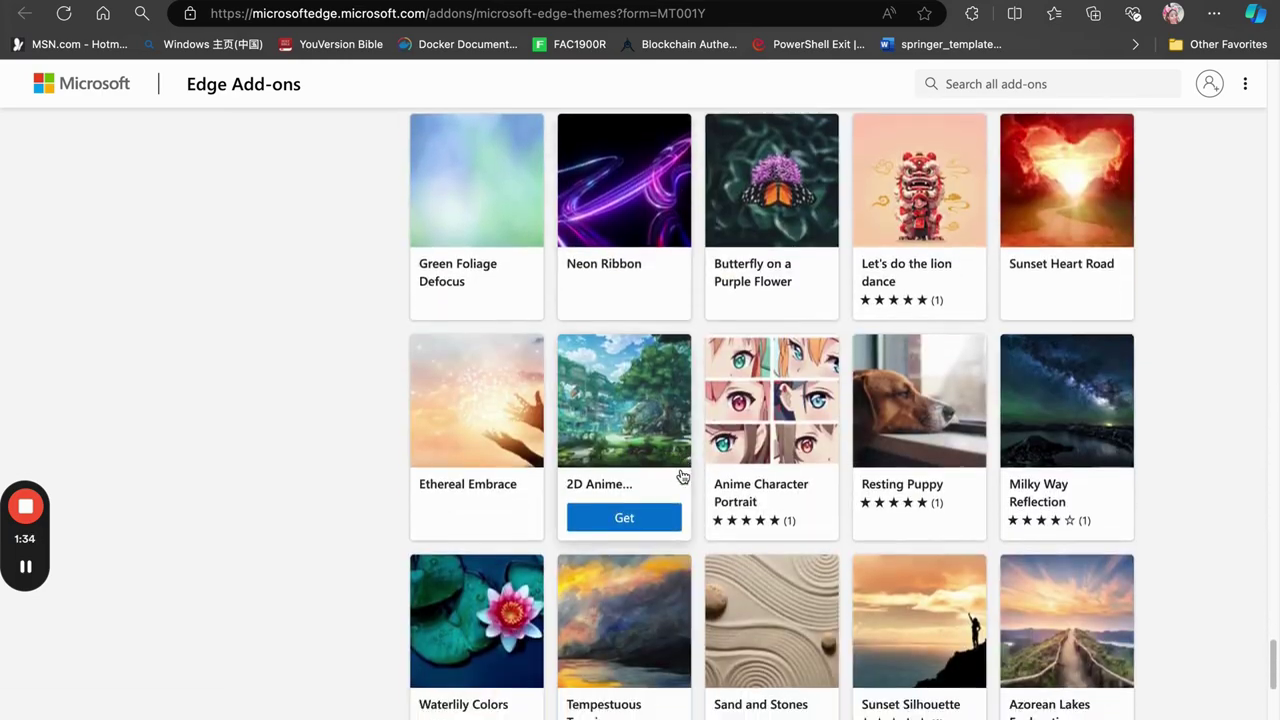
pyautogui.scroll(-6, 681, 477)
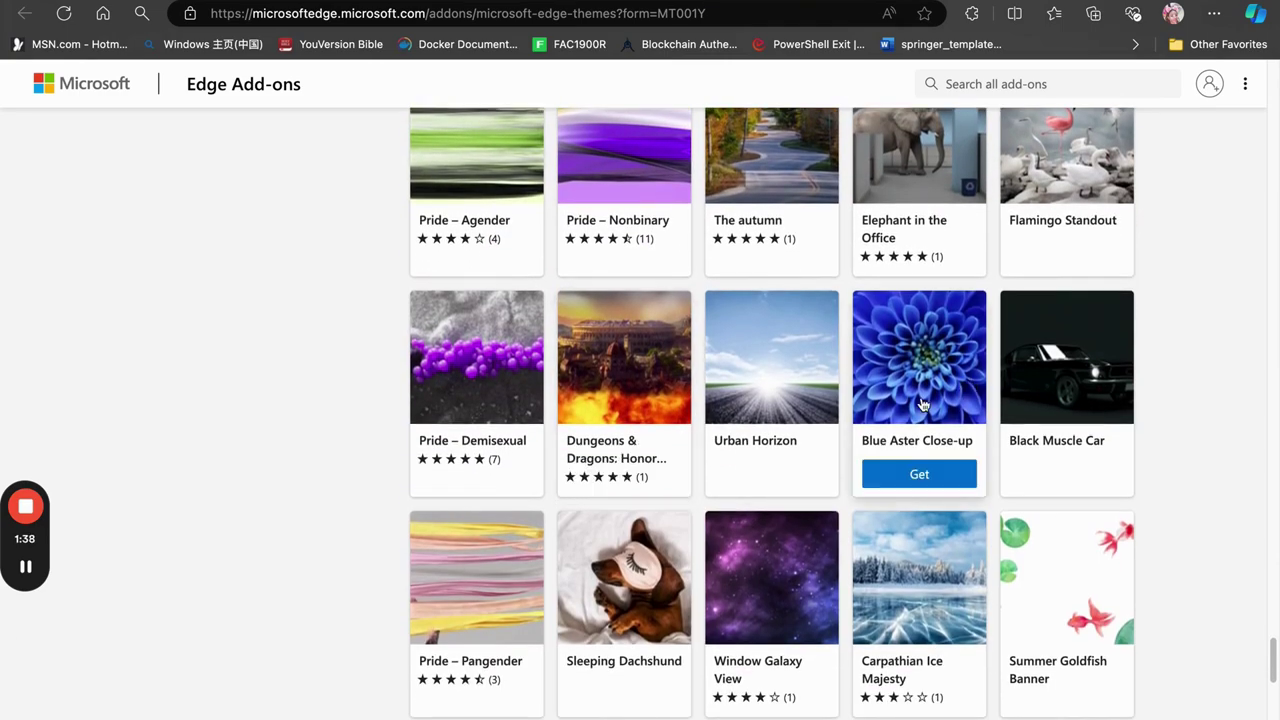
# - Open the Blue Aster Close-up theme's page and add the theme to the browser
pyautogui.click(922, 403)
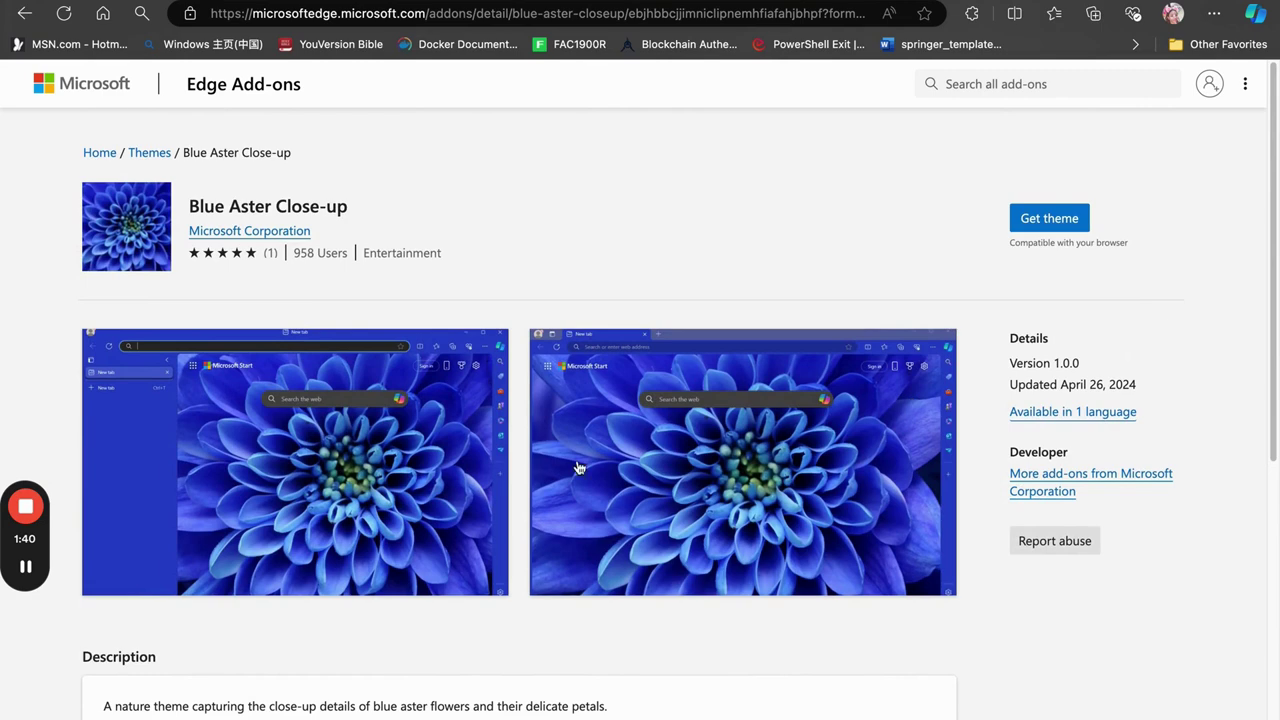
pyautogui.click(1030, 222)
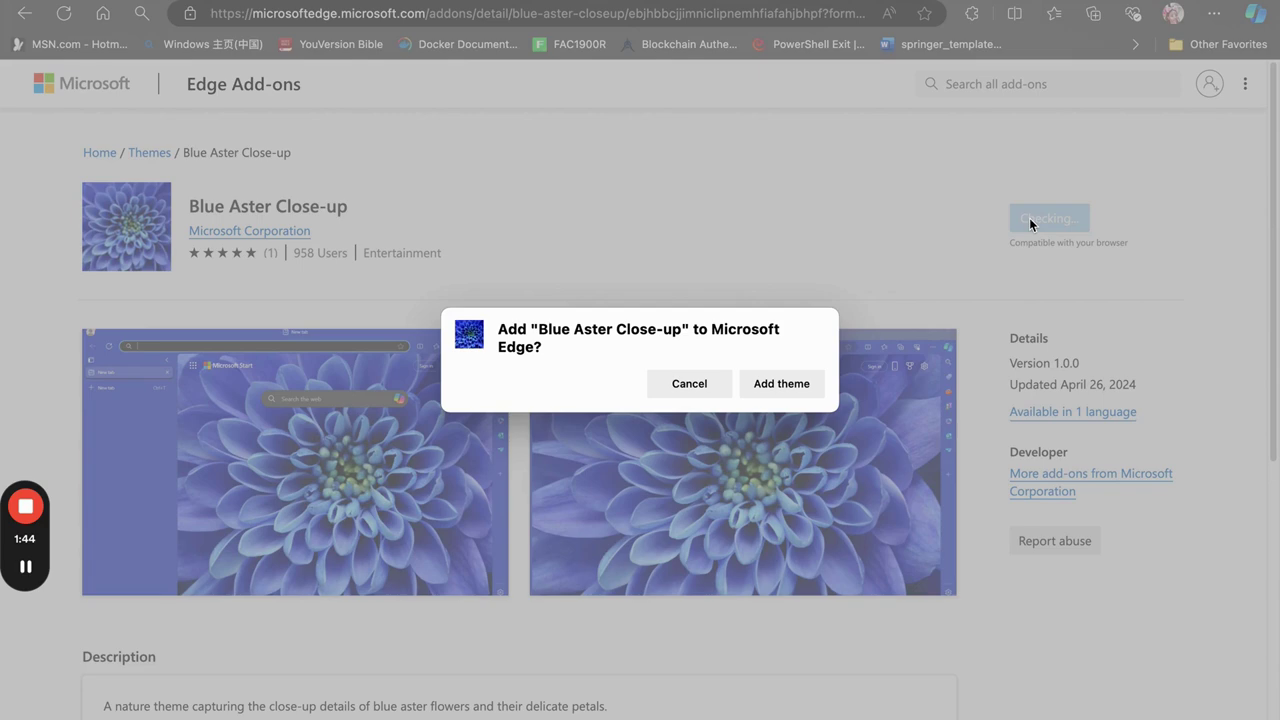
pyautogui.click(781, 385)
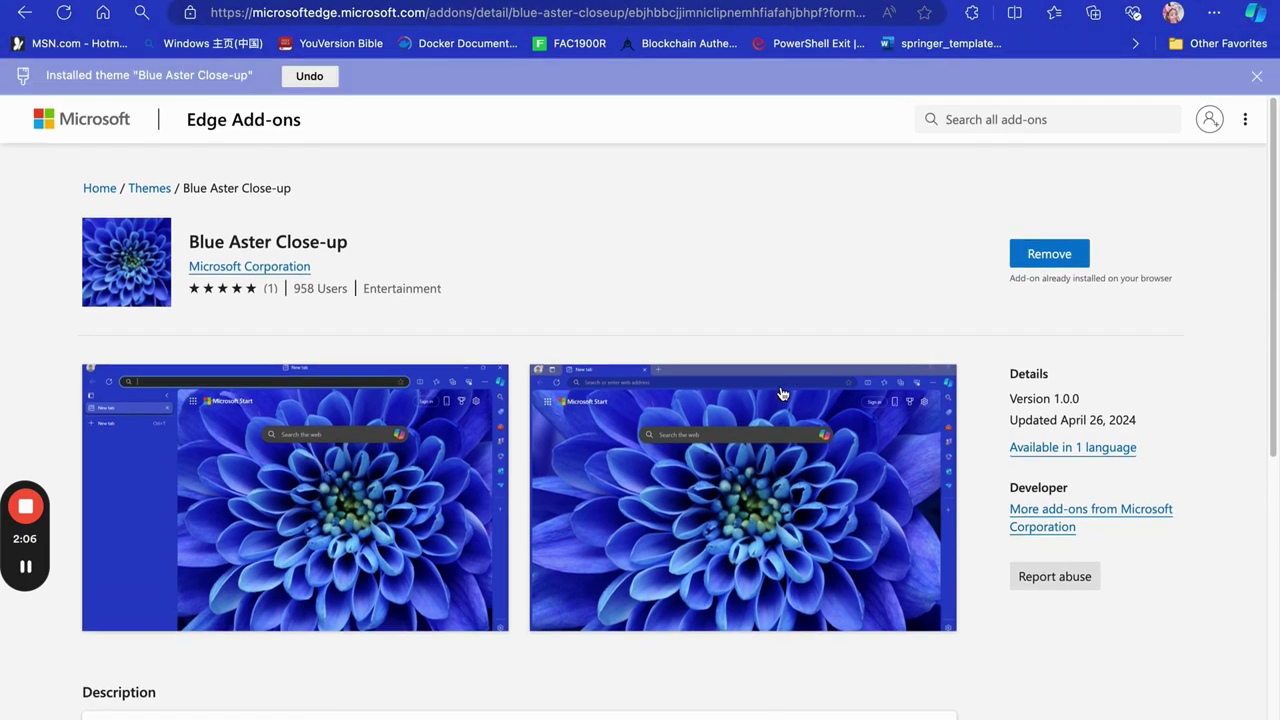
# - Check the Blue Aster Close-up theme on a new tab and close the add-on and settings tabs
pyautogui.hotkey('ctrl', 't')
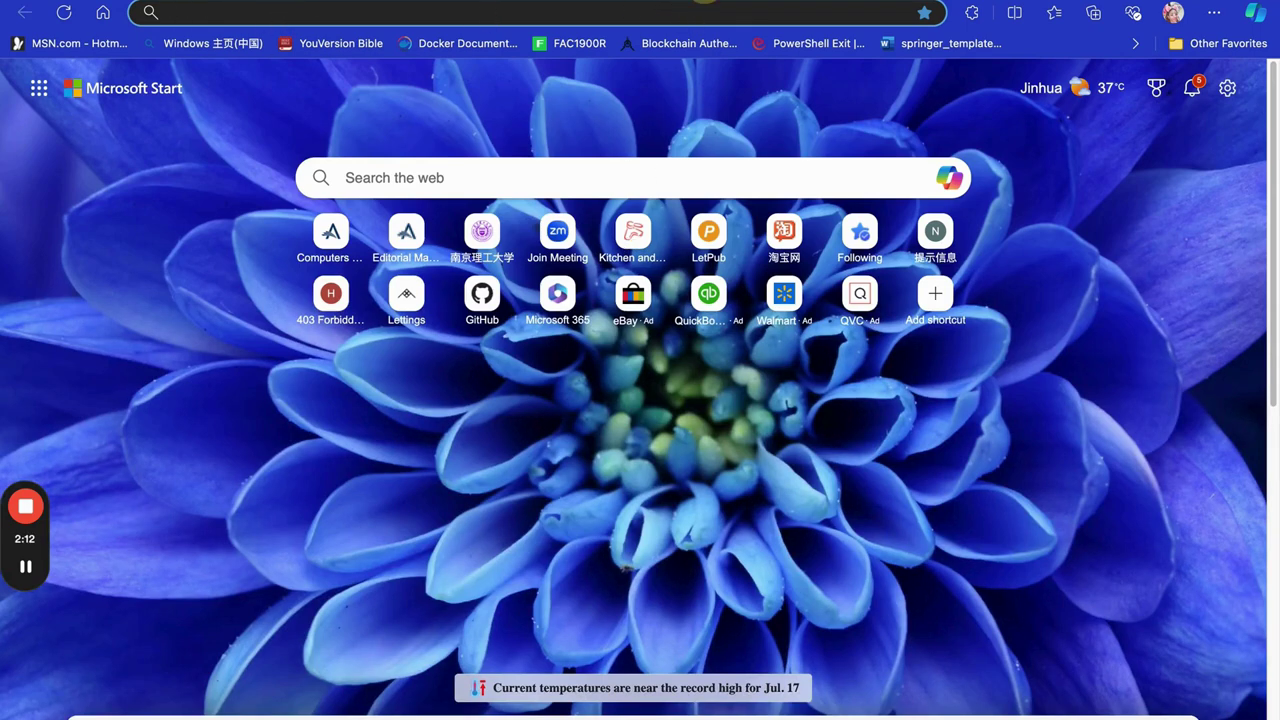
pyautogui.hotkey('ctrl', 'w')
pyautogui.hotkey('ctrl', 'w')
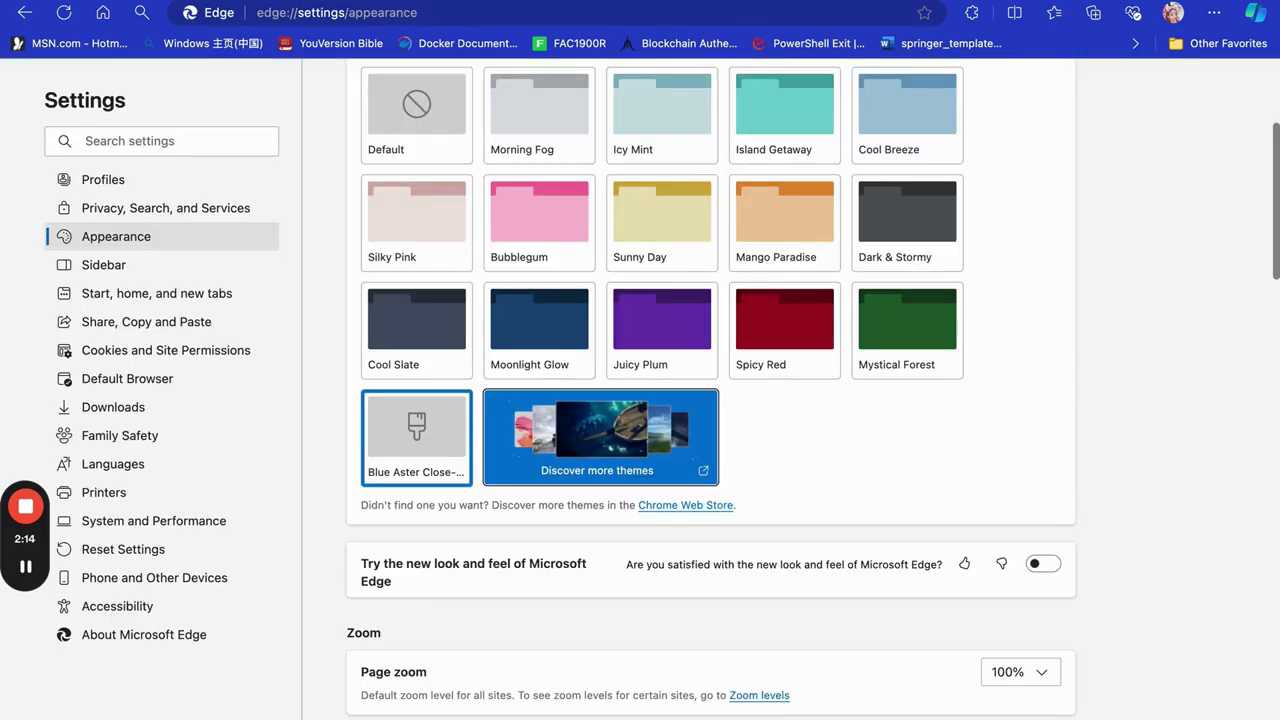
pyautogui.hotkey('ctrl', 't')
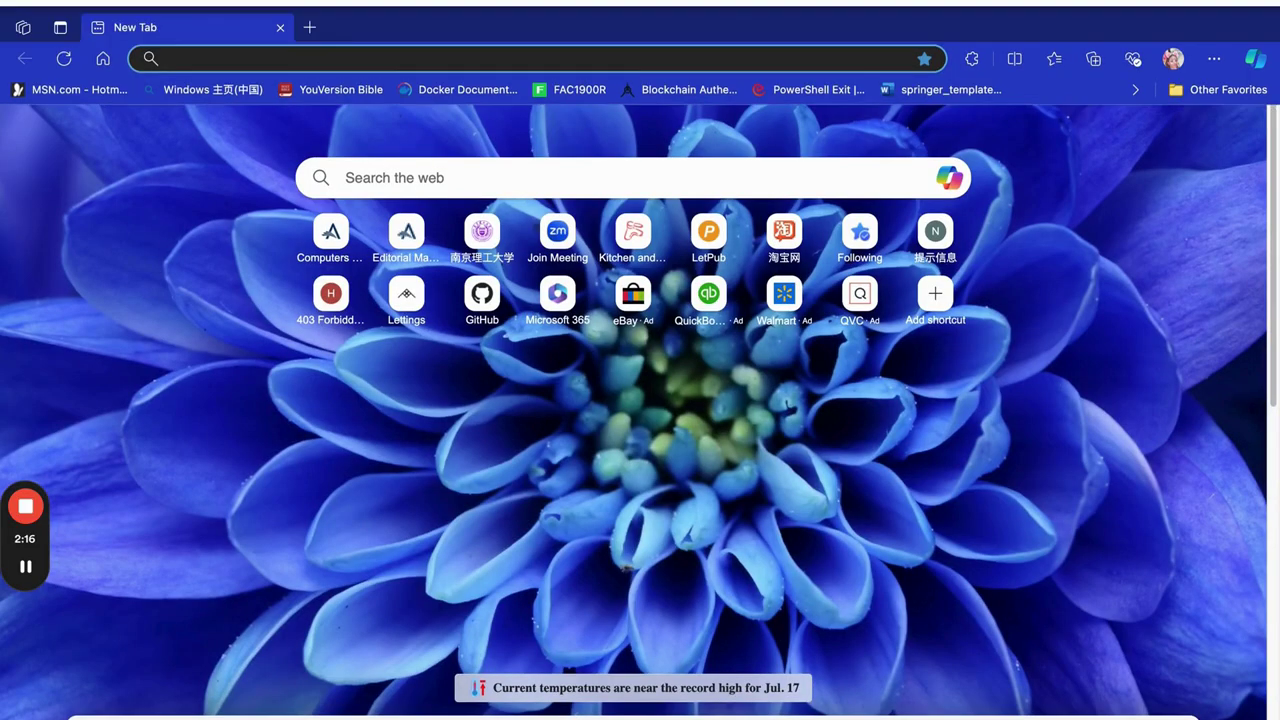
# - Close the browser window, launch Microsoft Edge again and open a new tab with the Blue Aster Close-up theme
pyautogui.click(23, 5)
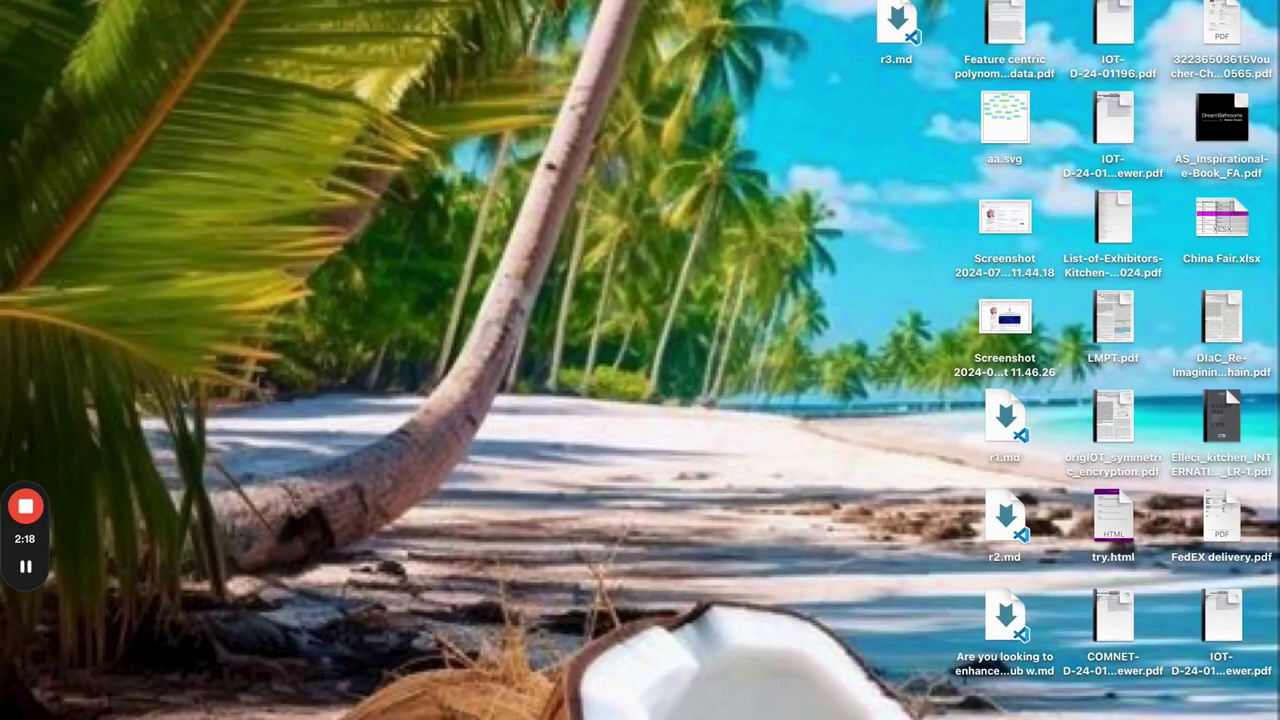
pyautogui.moveTo(660, 712)
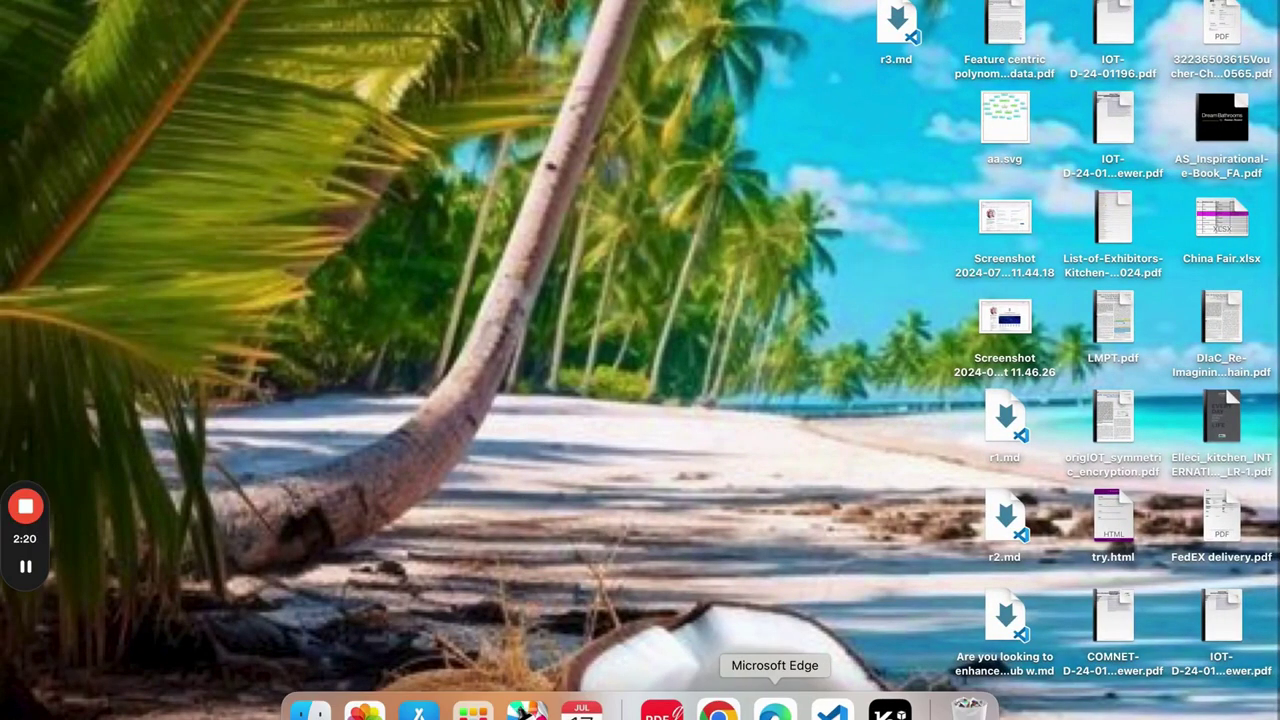
pyautogui.click(775, 710)
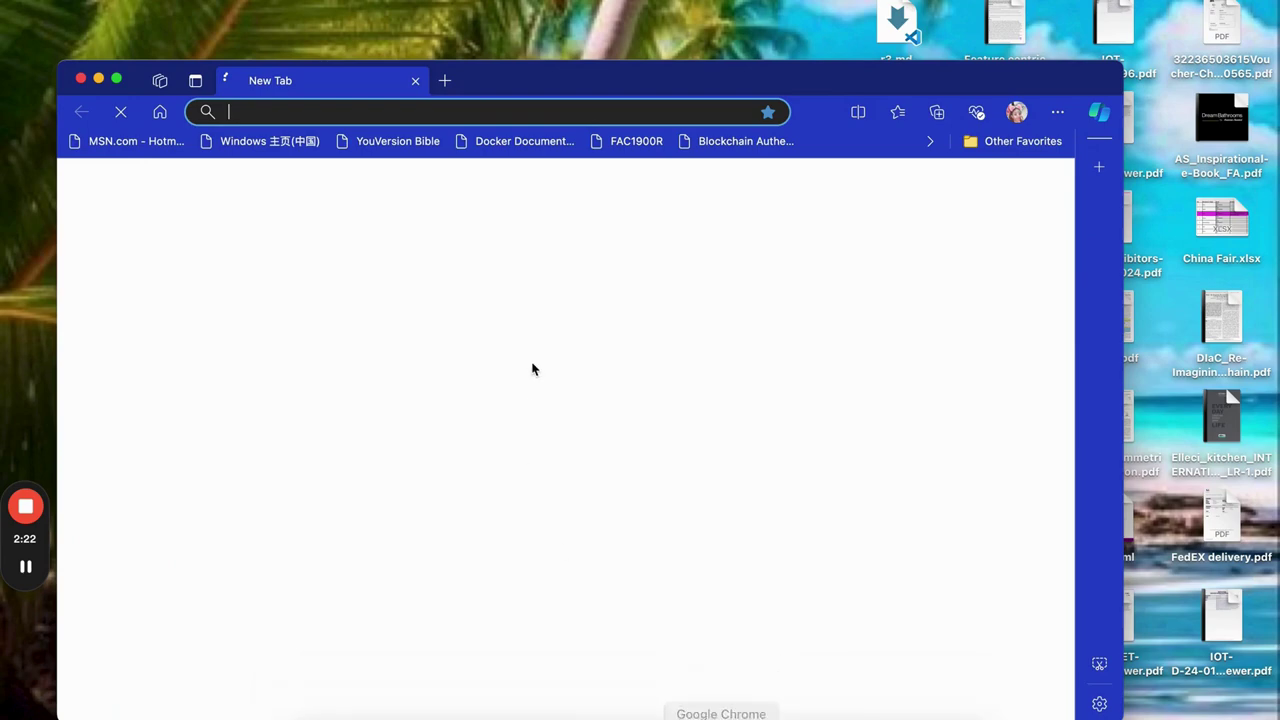
pyautogui.click(444, 80)
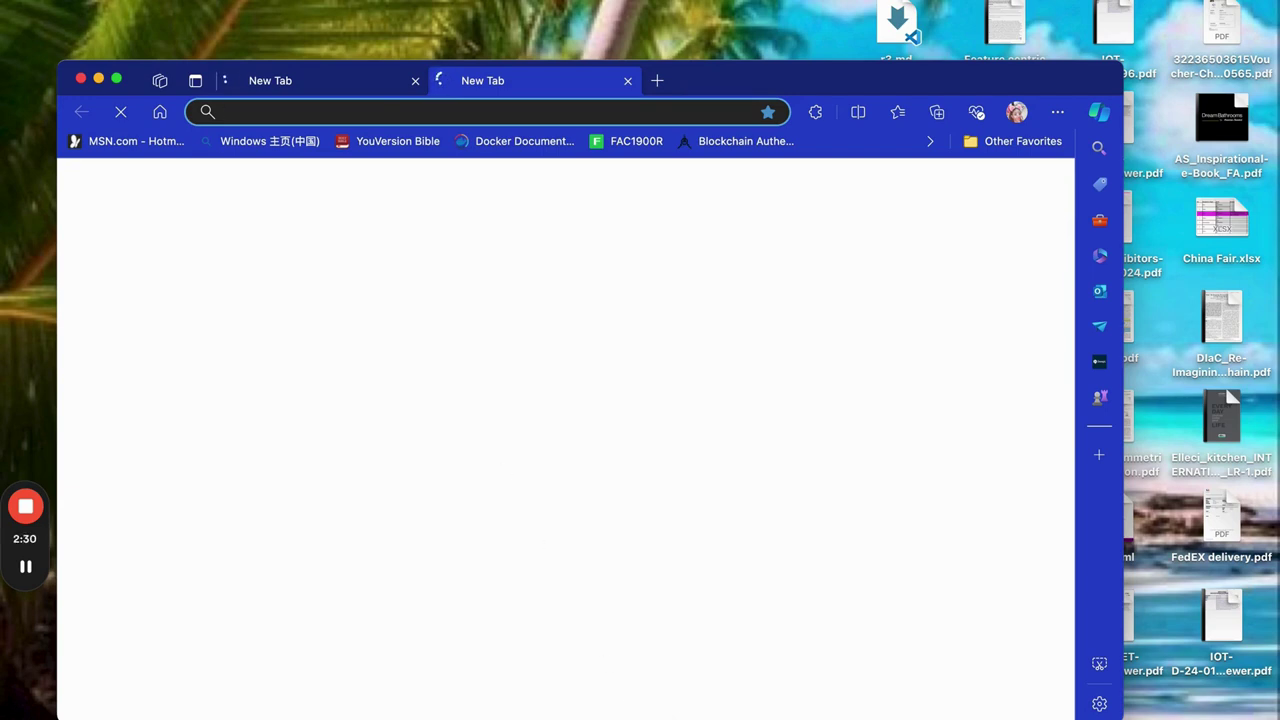
# - Switch to Google Chrome and open a new tab
pyautogui.click(720, 712)
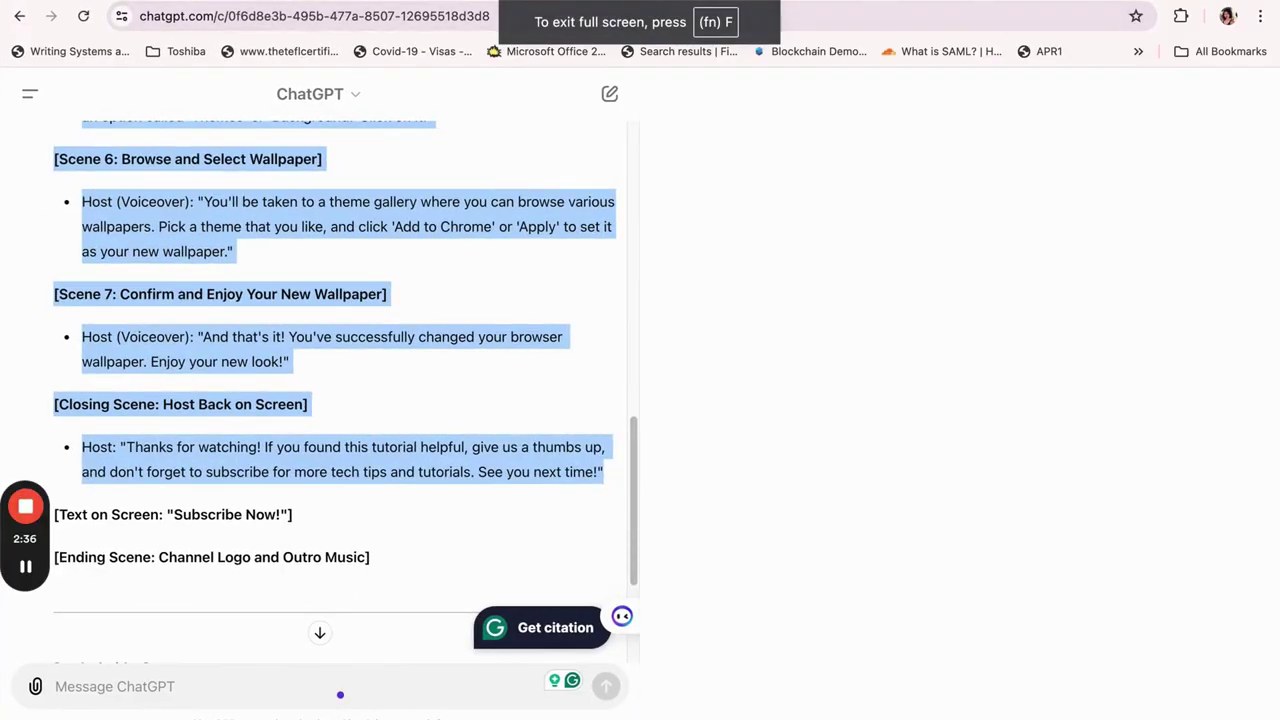
pyautogui.press('super+t')
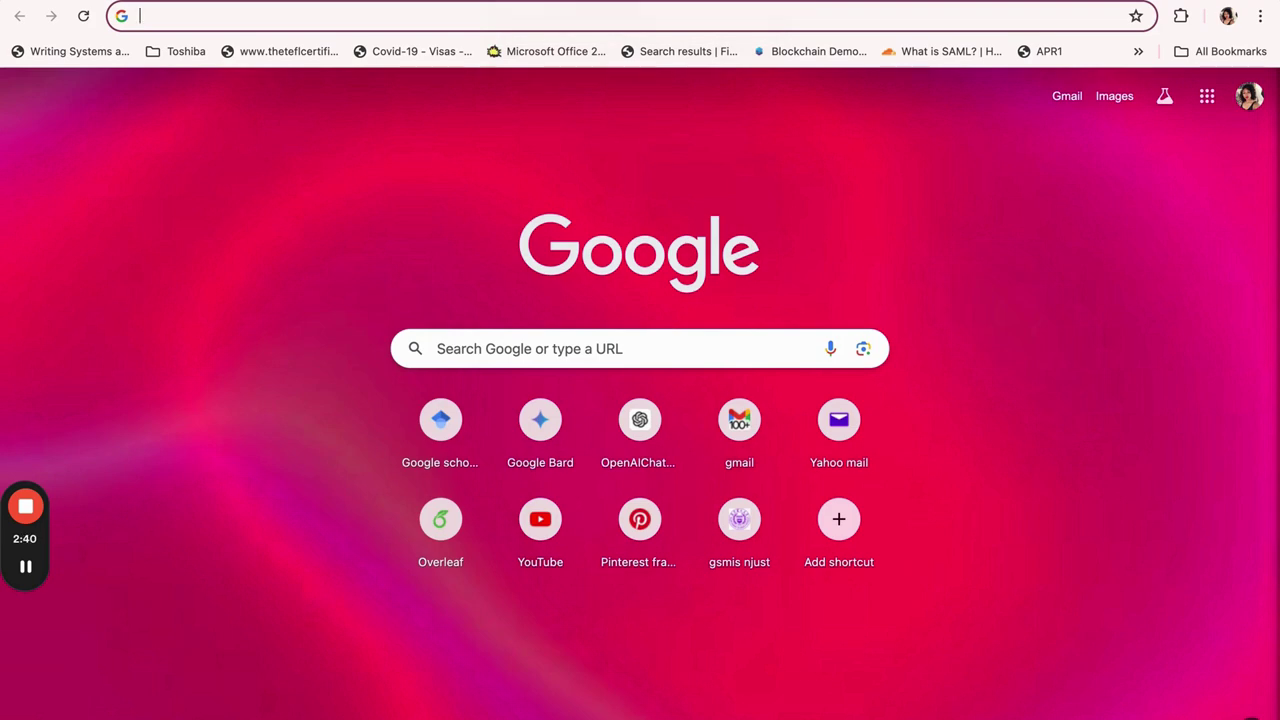
# - Open the browser's Appearance settings and go from the Theme entry to the Chrome Web Store themes page
pyautogui.click(1261, 16)
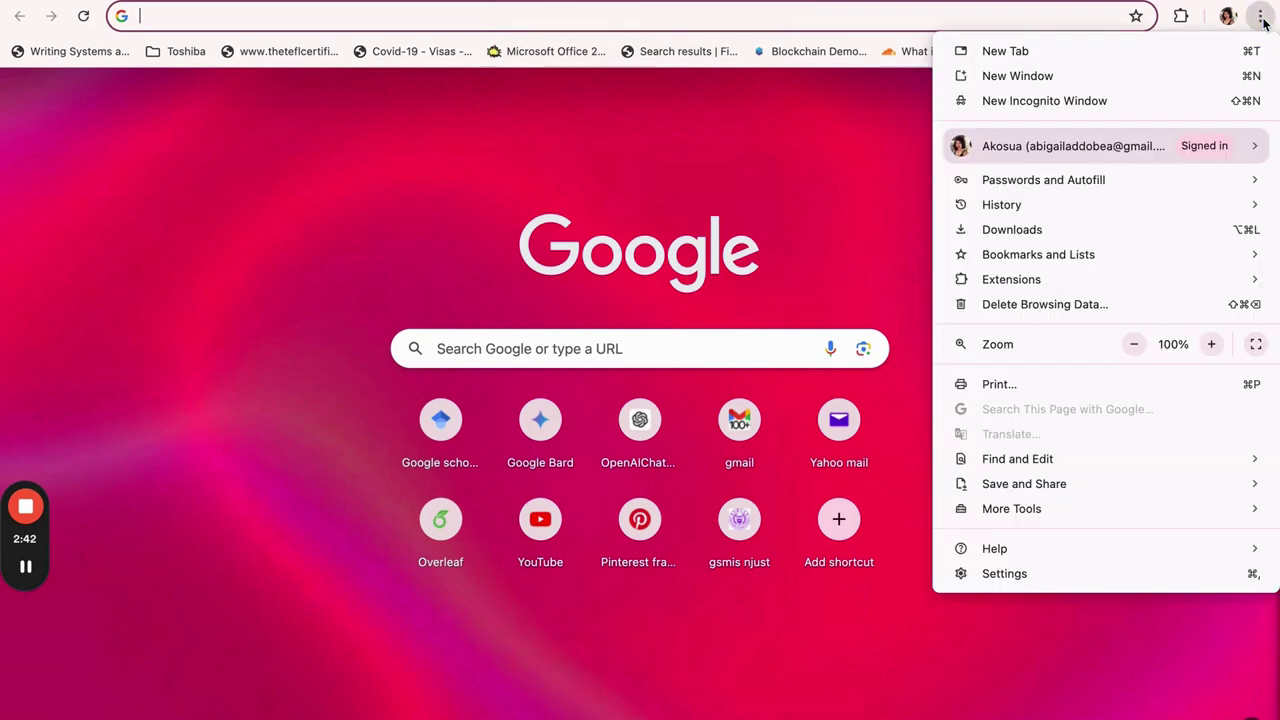
pyautogui.click(1010, 574)
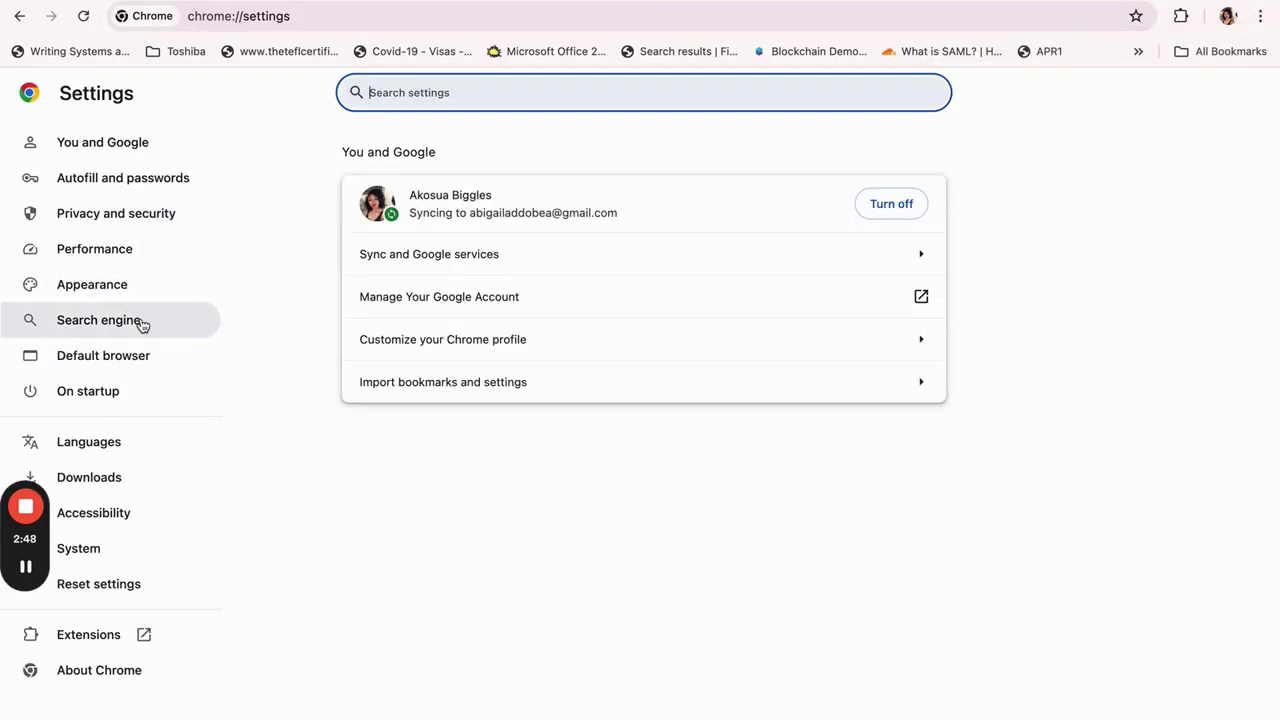
pyautogui.click(125, 292)
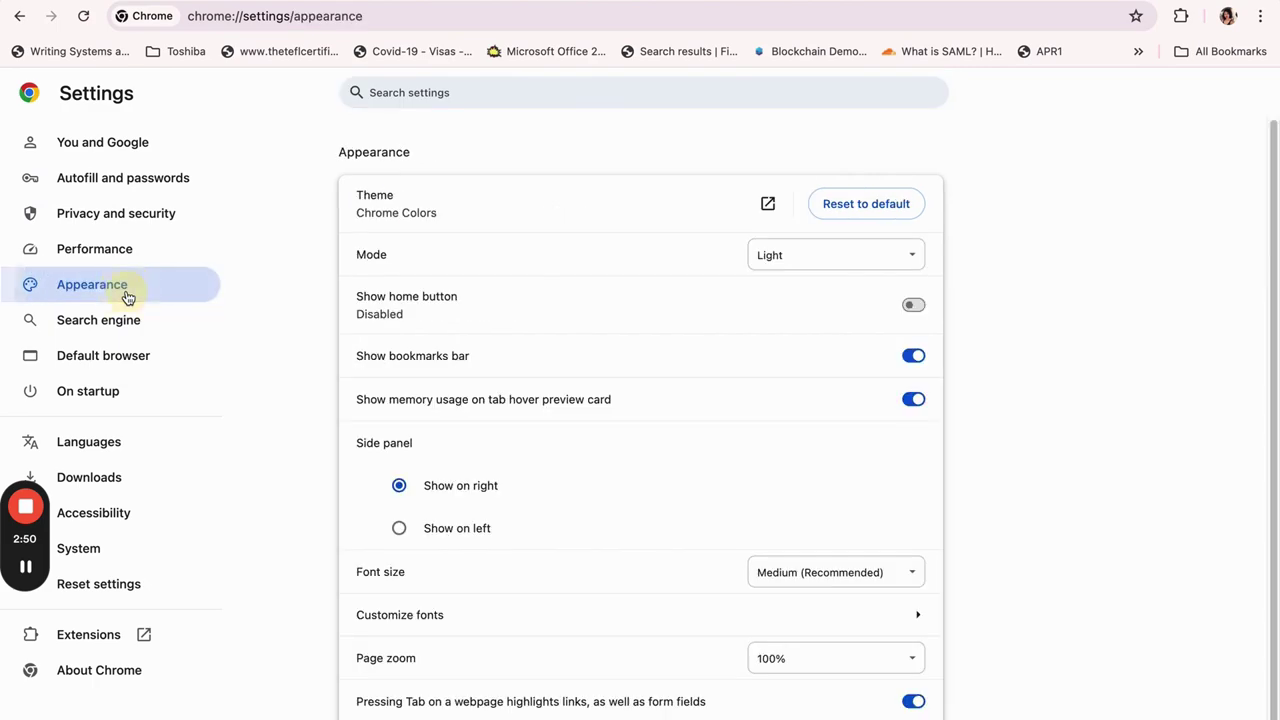
pyautogui.scroll(-1, 437, 531)
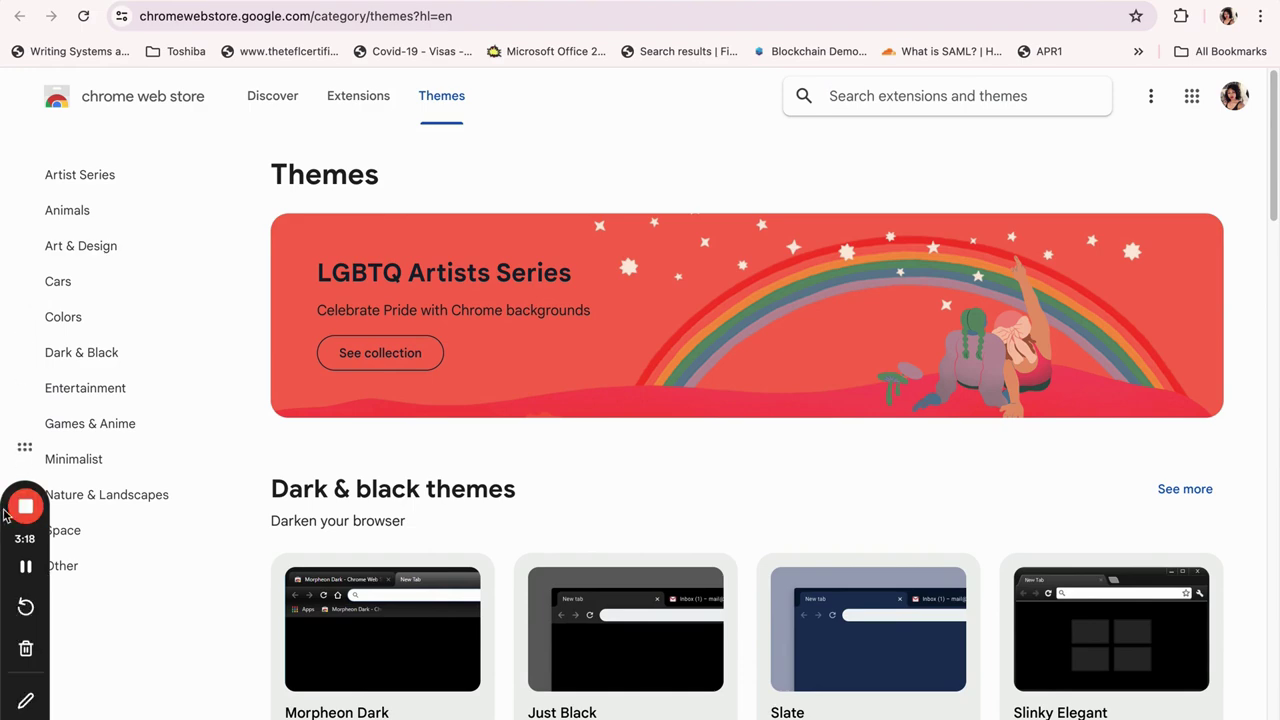
pyautogui.moveTo(20, 448); pyautogui.dragTo(20, 556)
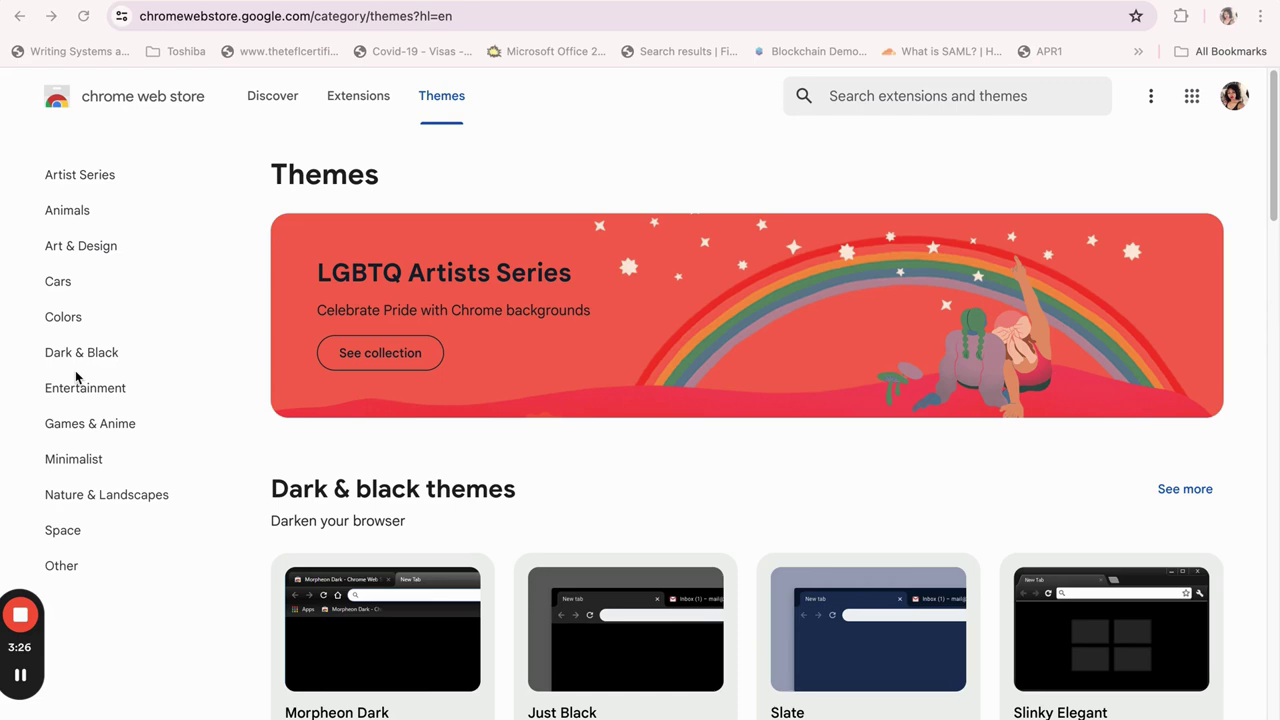
pyautogui.click(900, 96)
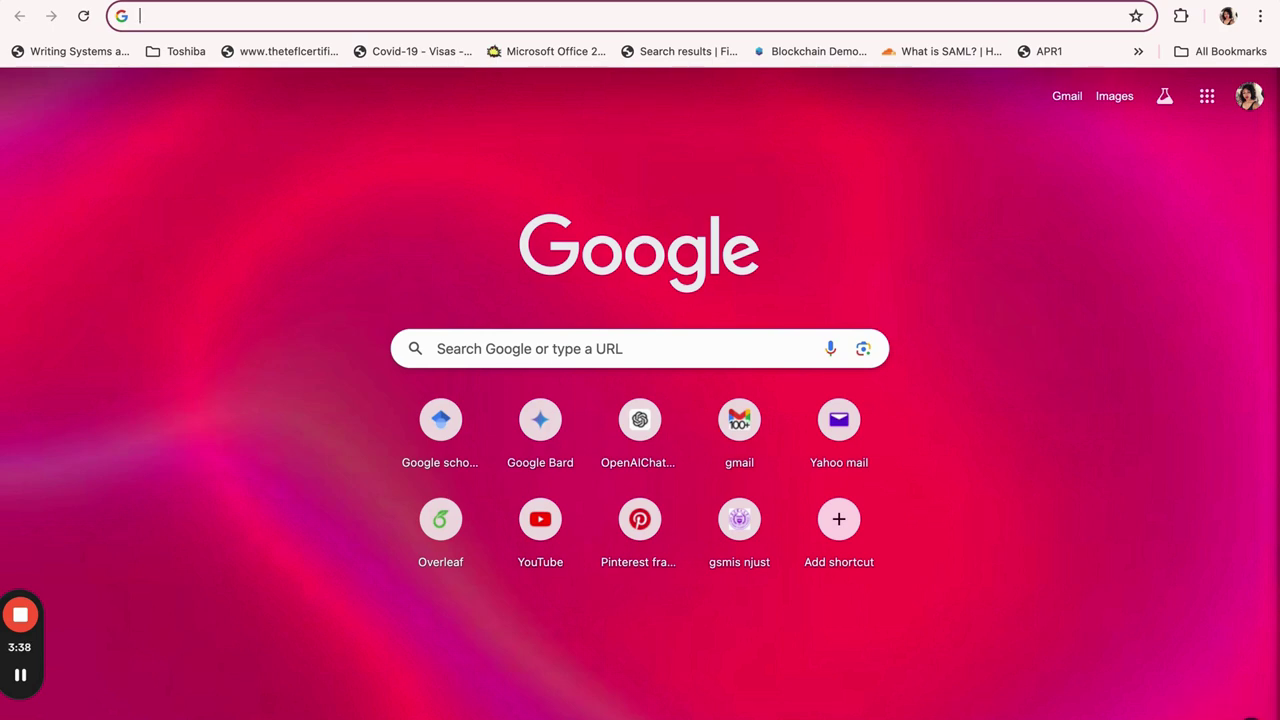
# - From a new tab, browse the theme collections in Customize Chrome and open the Chrome Web Store themes page
pyautogui.click(1226, 712)
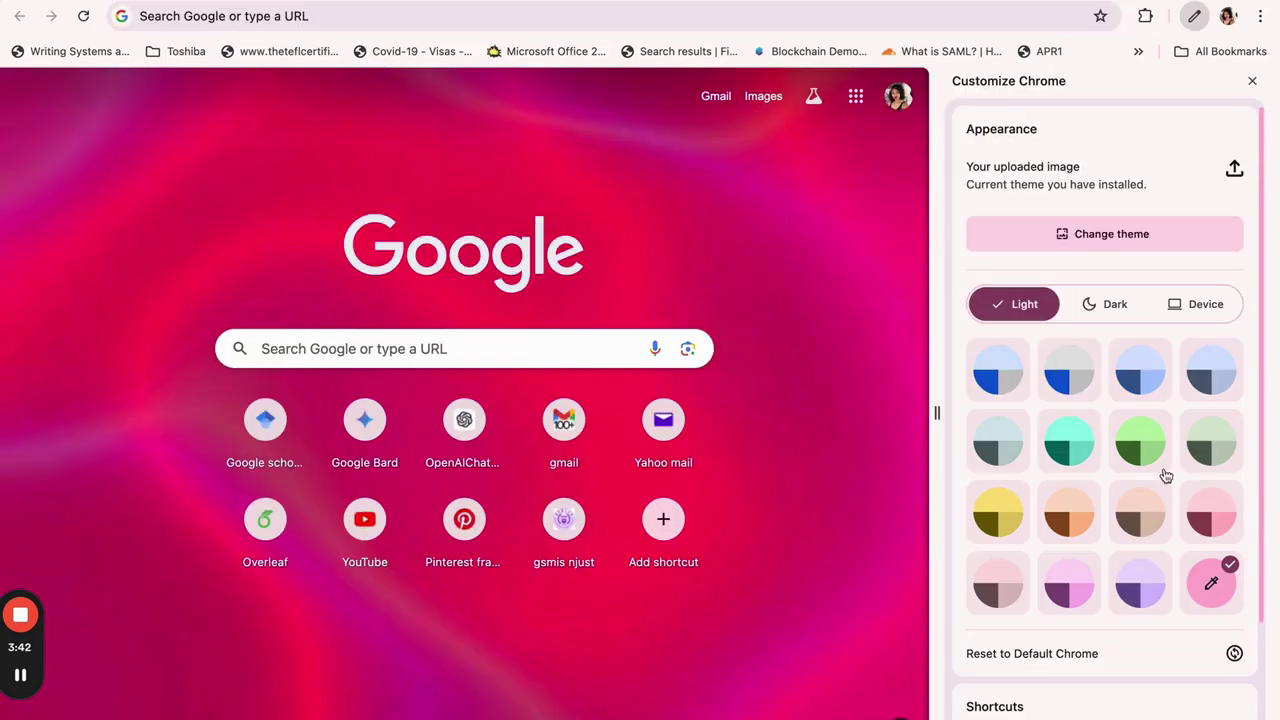
pyautogui.click(1131, 237)
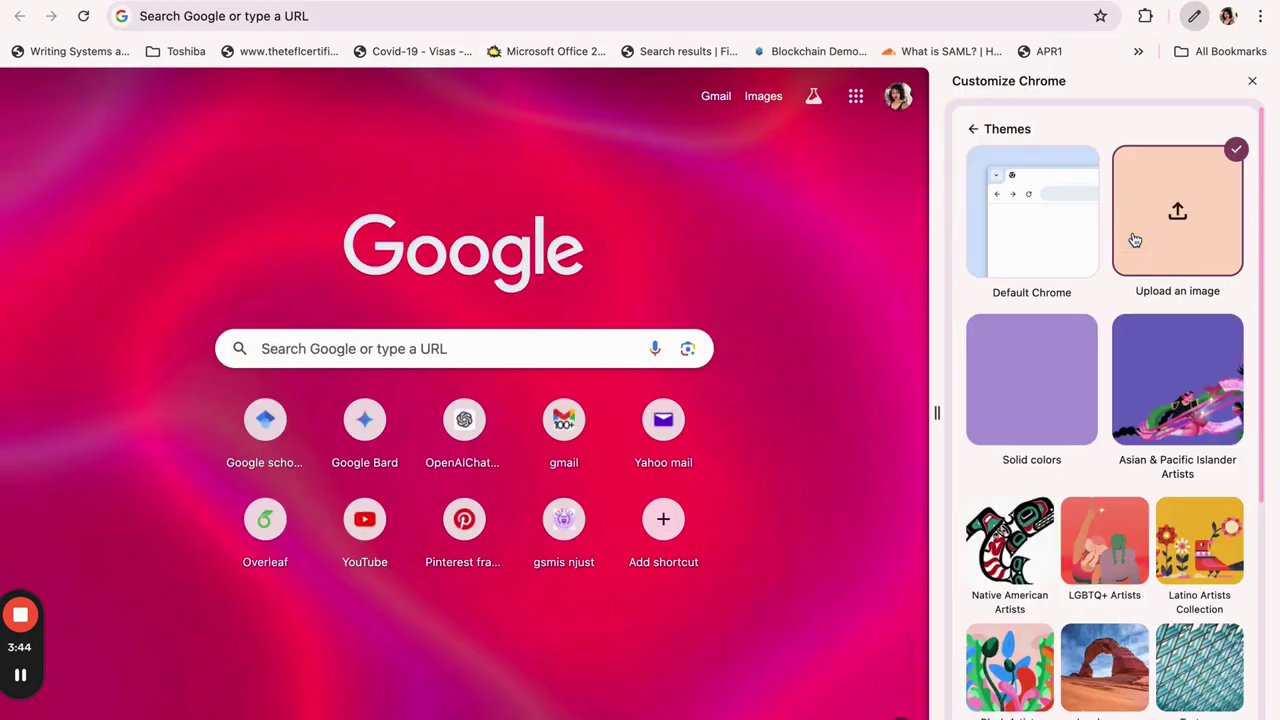
pyautogui.scroll(-4, 1117, 437)
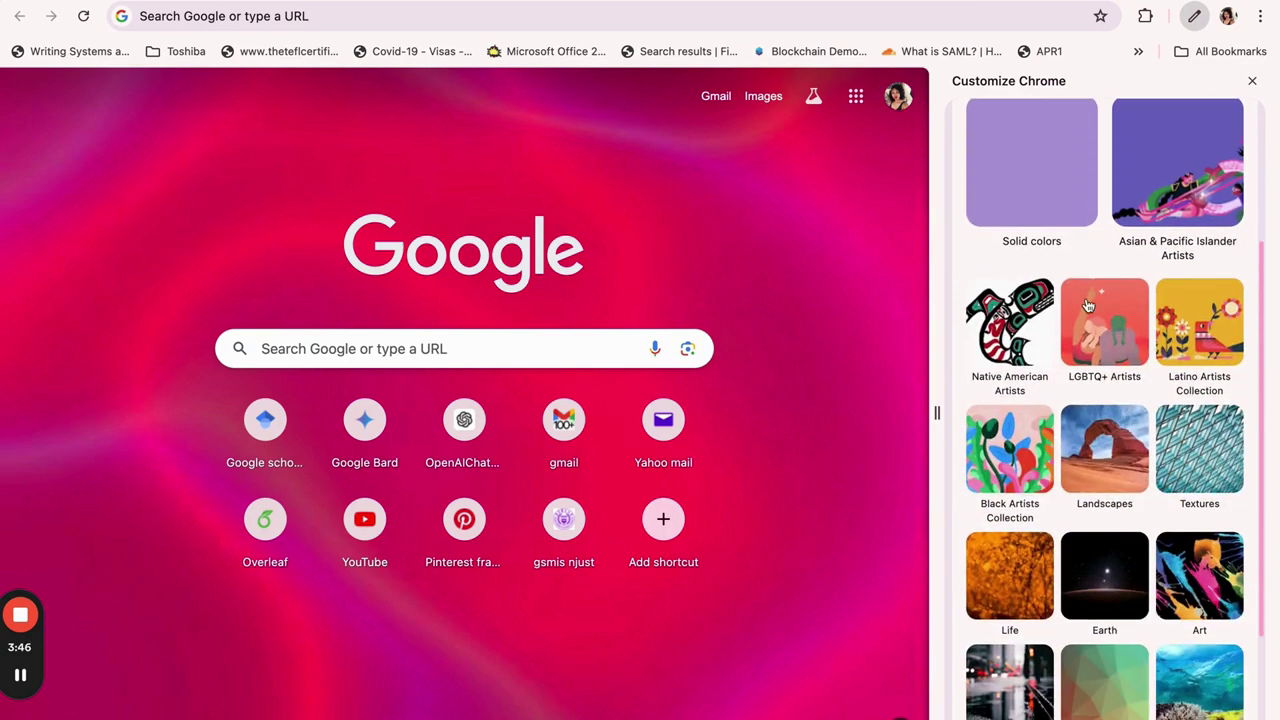
pyautogui.scroll(-2, 1107, 345)
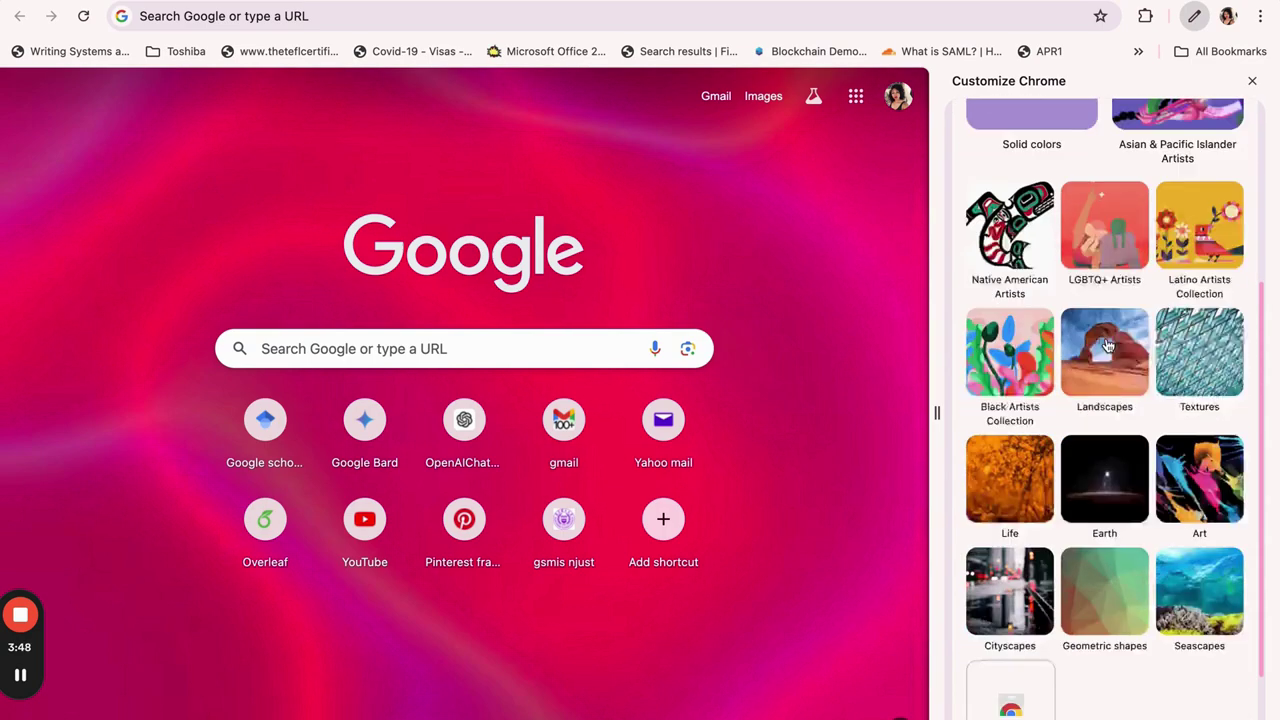
pyautogui.scroll(-1, 1107, 345)
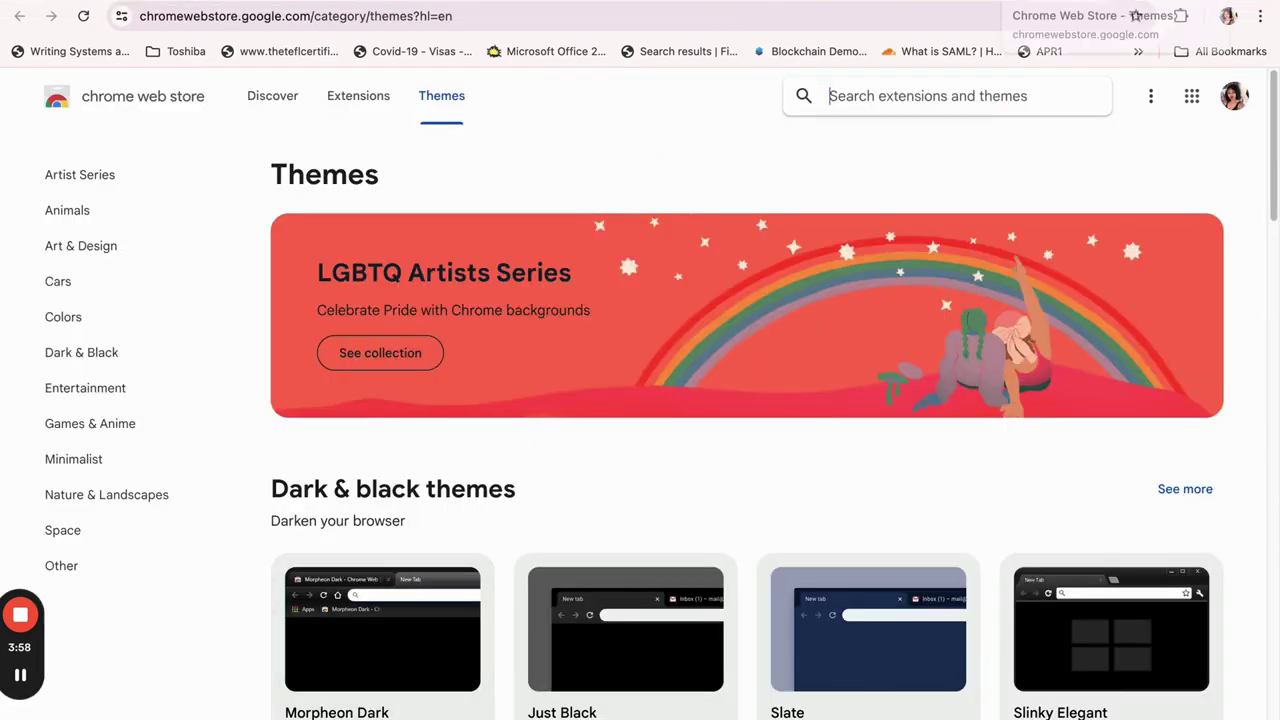
# - Add the Океан theme from the "Let's go to the beach" collection to Chrome and check it on a new tab
pyautogui.scroll(-1, 914, 514)
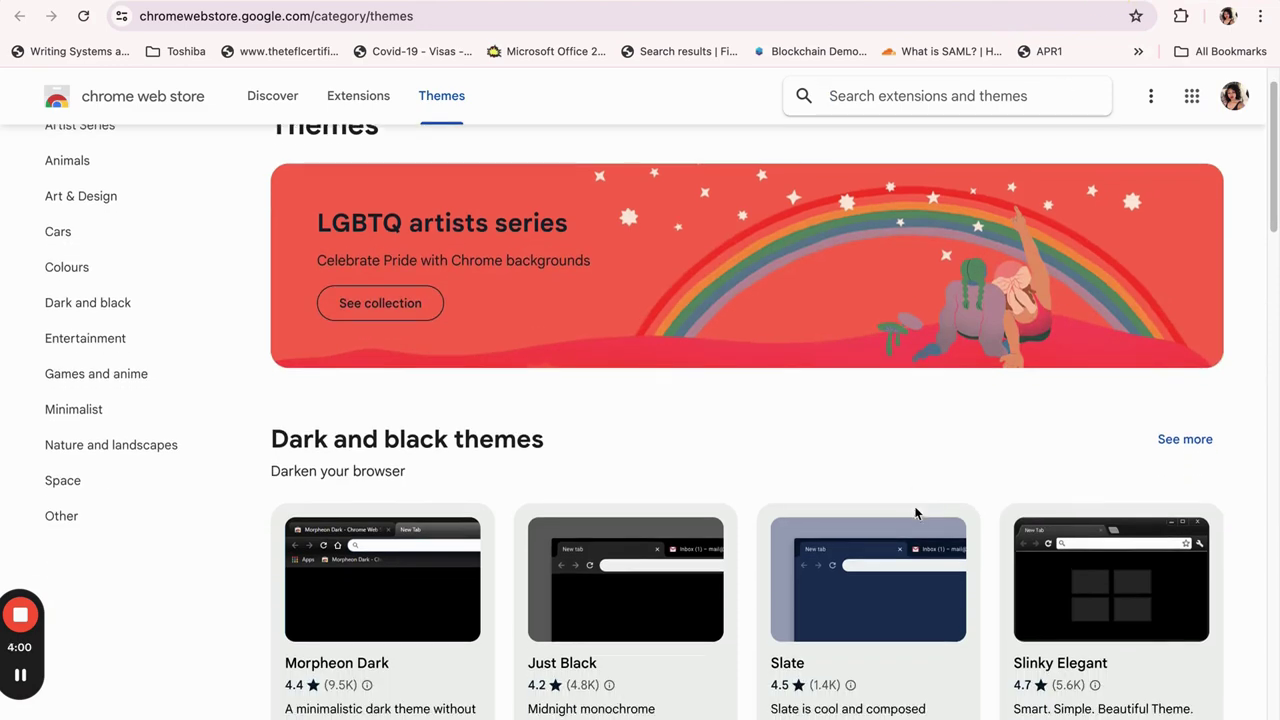
pyautogui.scroll(-1, 967, 496)
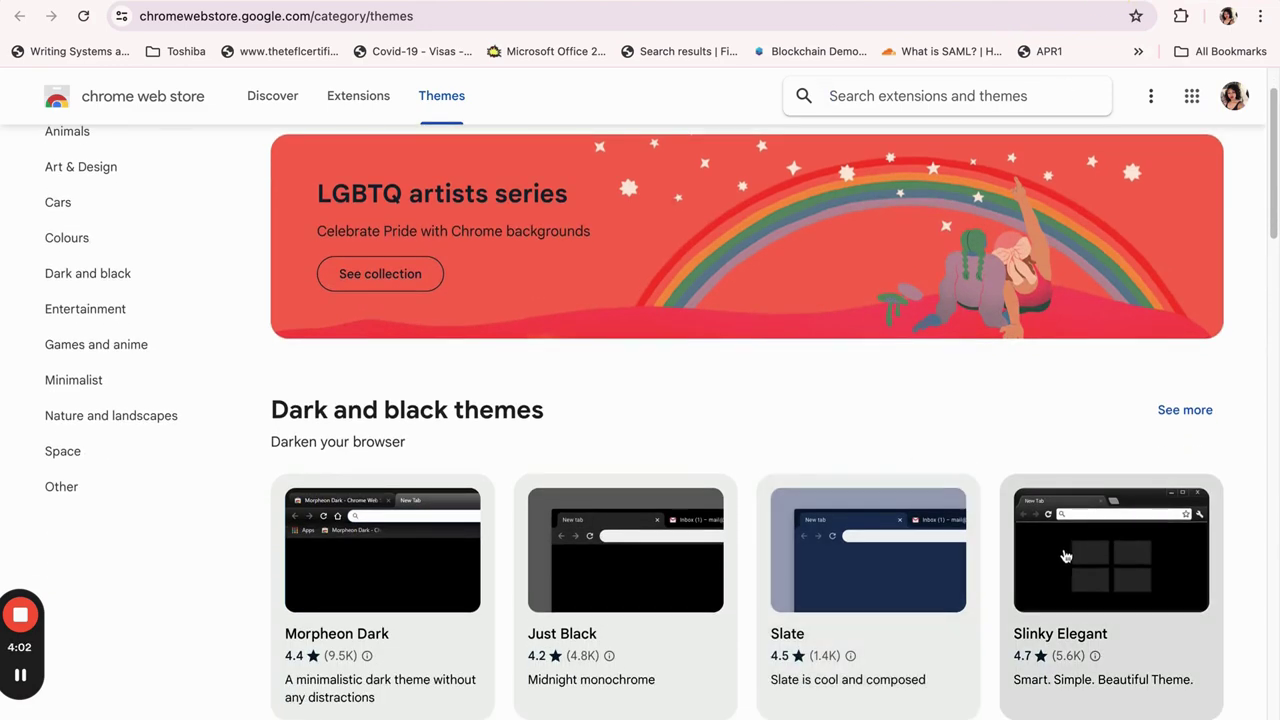
pyautogui.scroll(-6, 1066, 556)
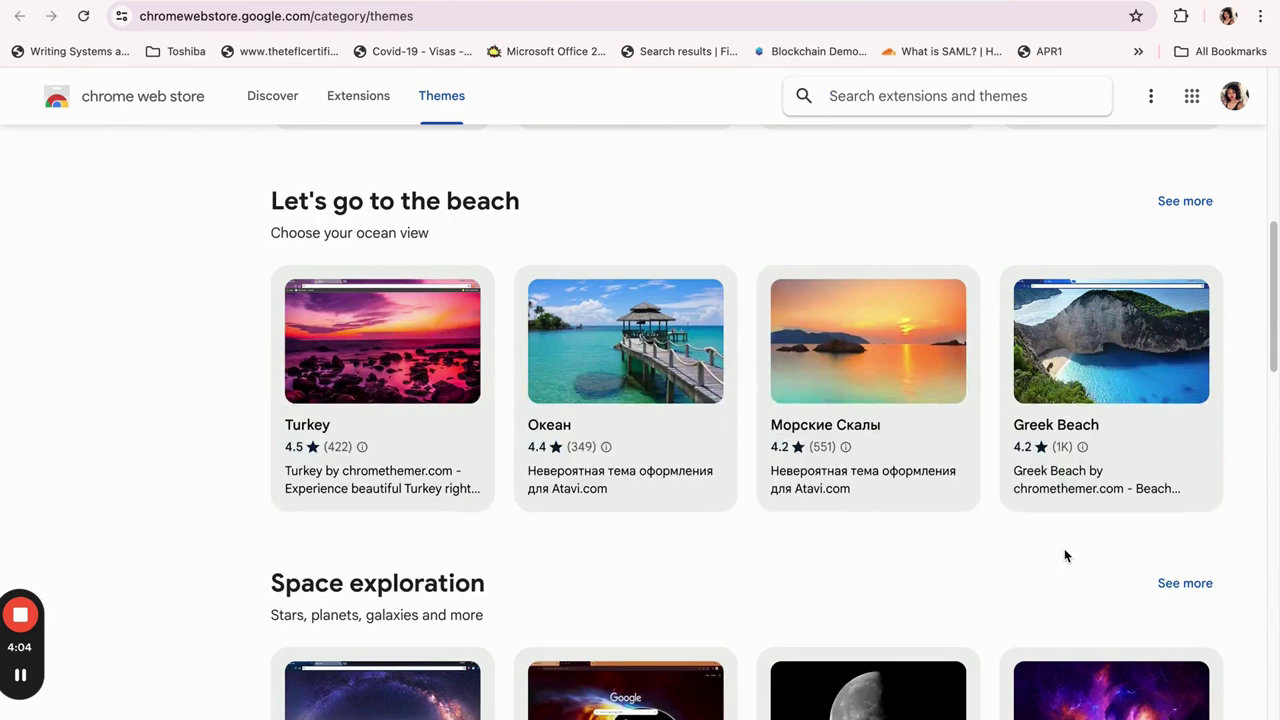
pyautogui.click(640, 375)
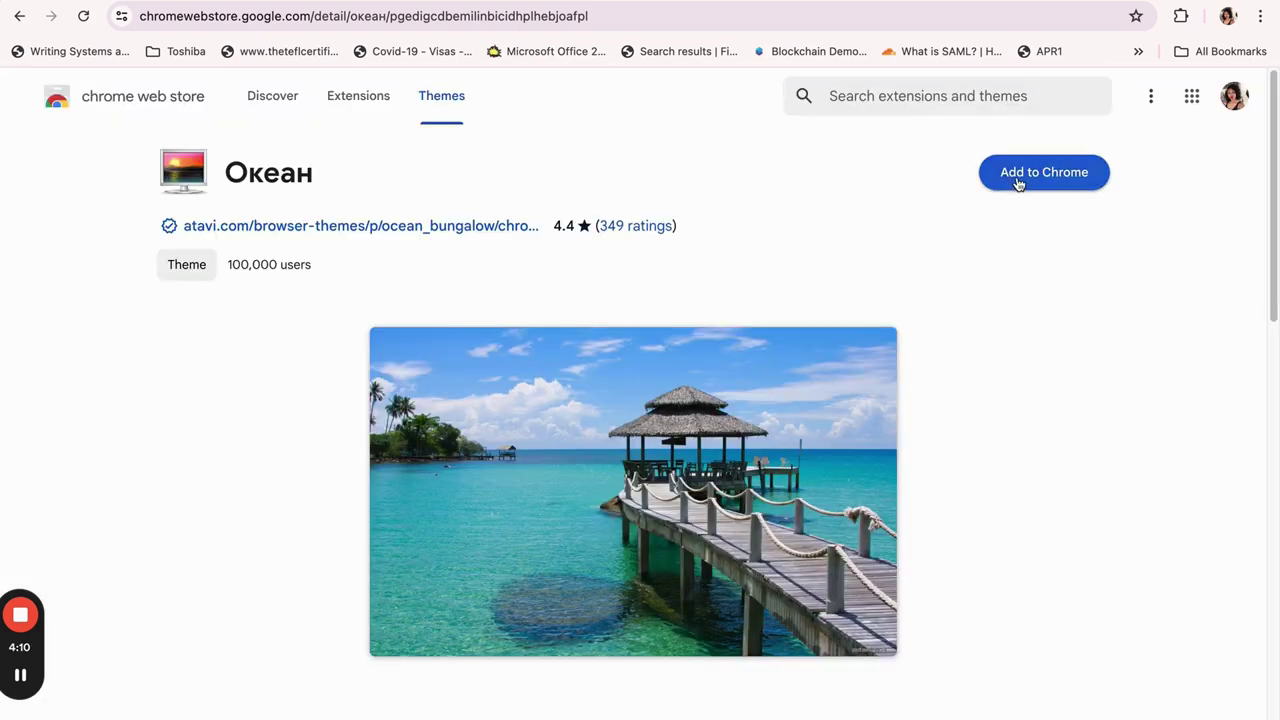
pyautogui.click(1017, 182)
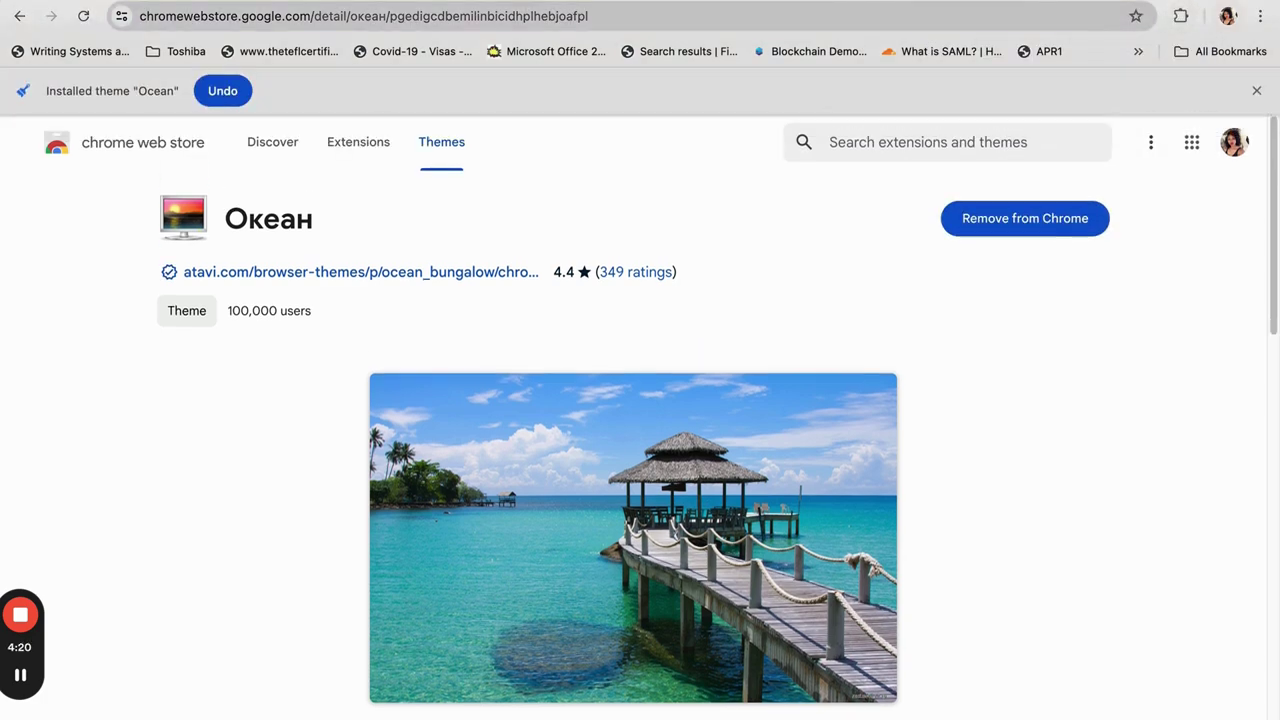
pyautogui.hotkey('ctrl', 't')
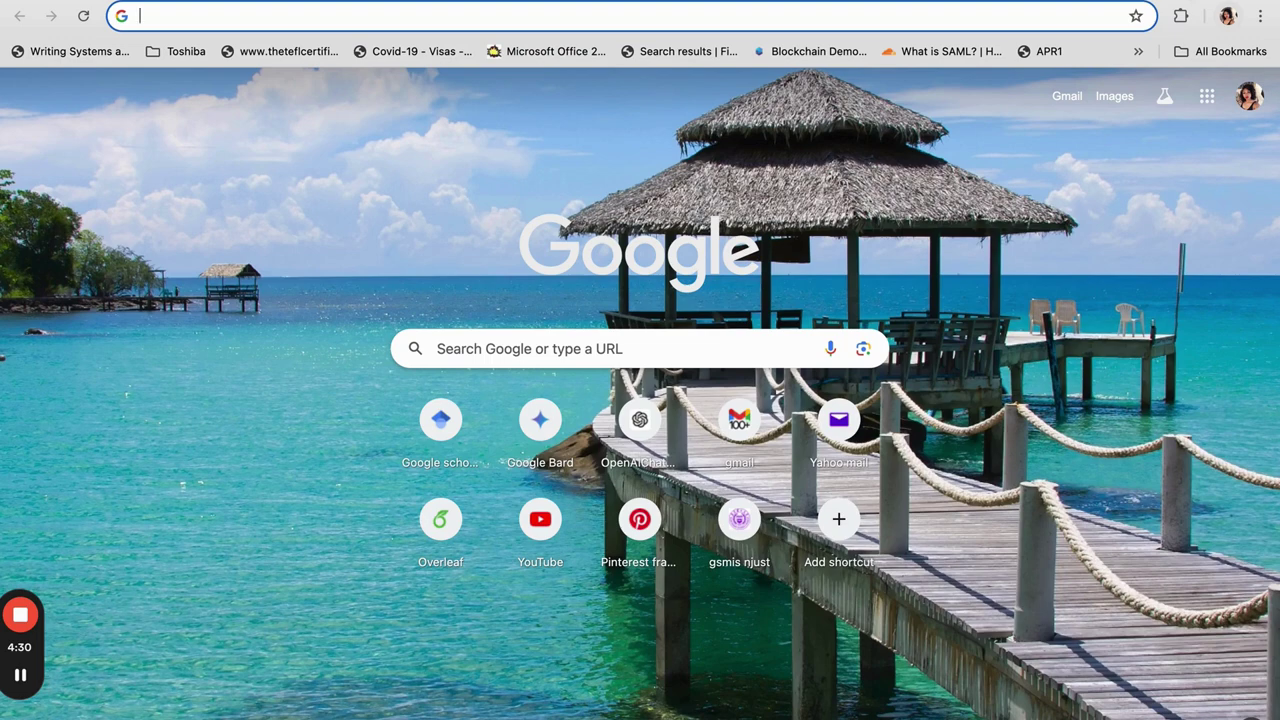
# - Switch to Finder and look through the images in the Pictures folder
pyautogui.moveTo(484, 712)
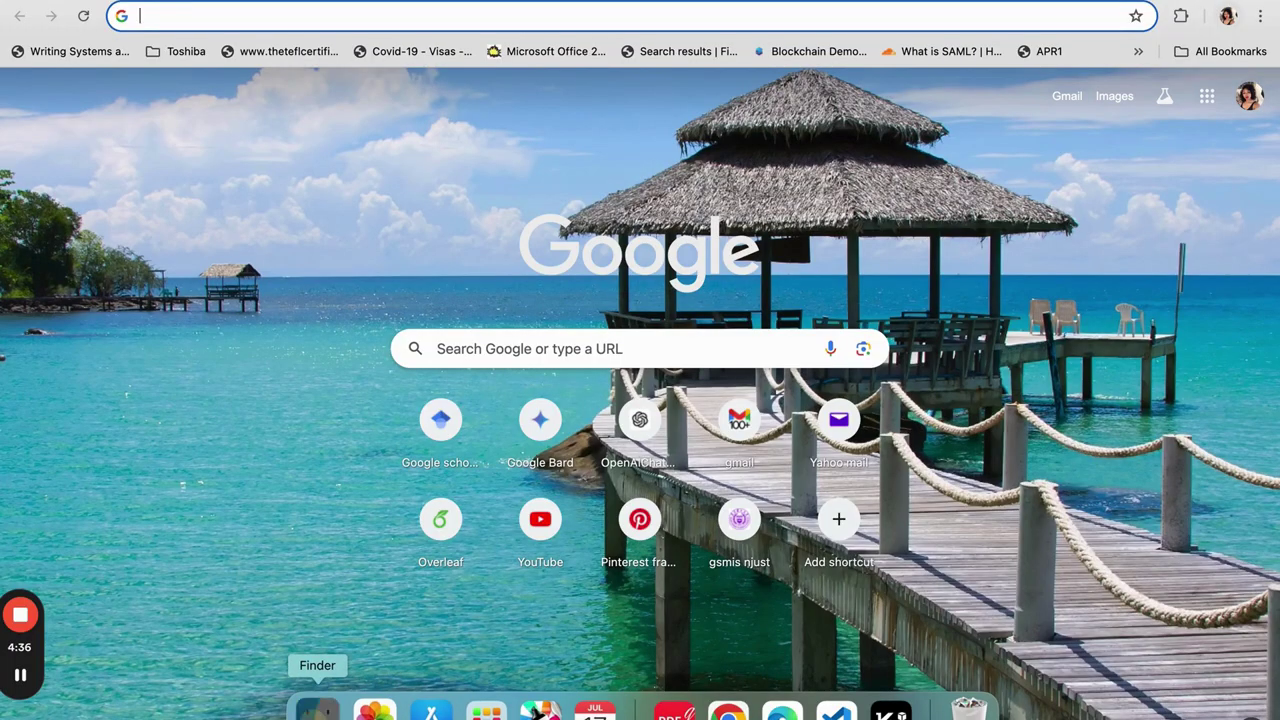
pyautogui.click(313, 710)
pyautogui.moveTo(373, 712)
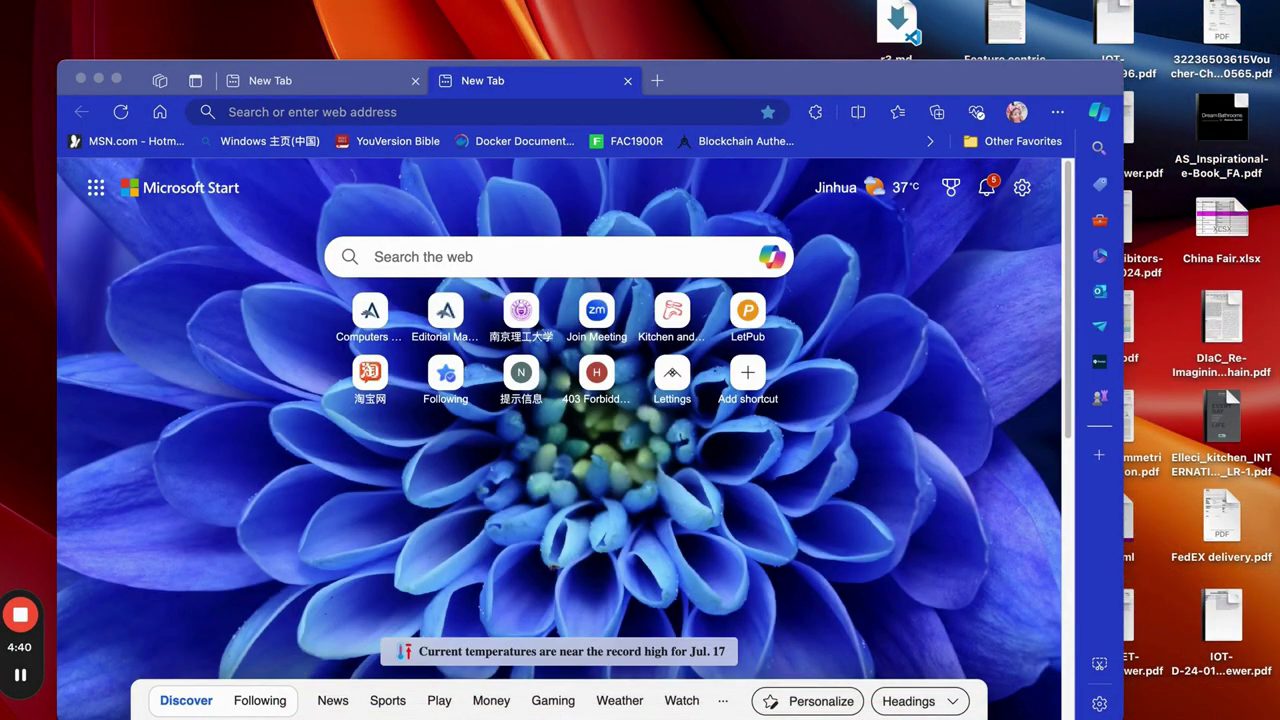
pyautogui.click(316, 710)
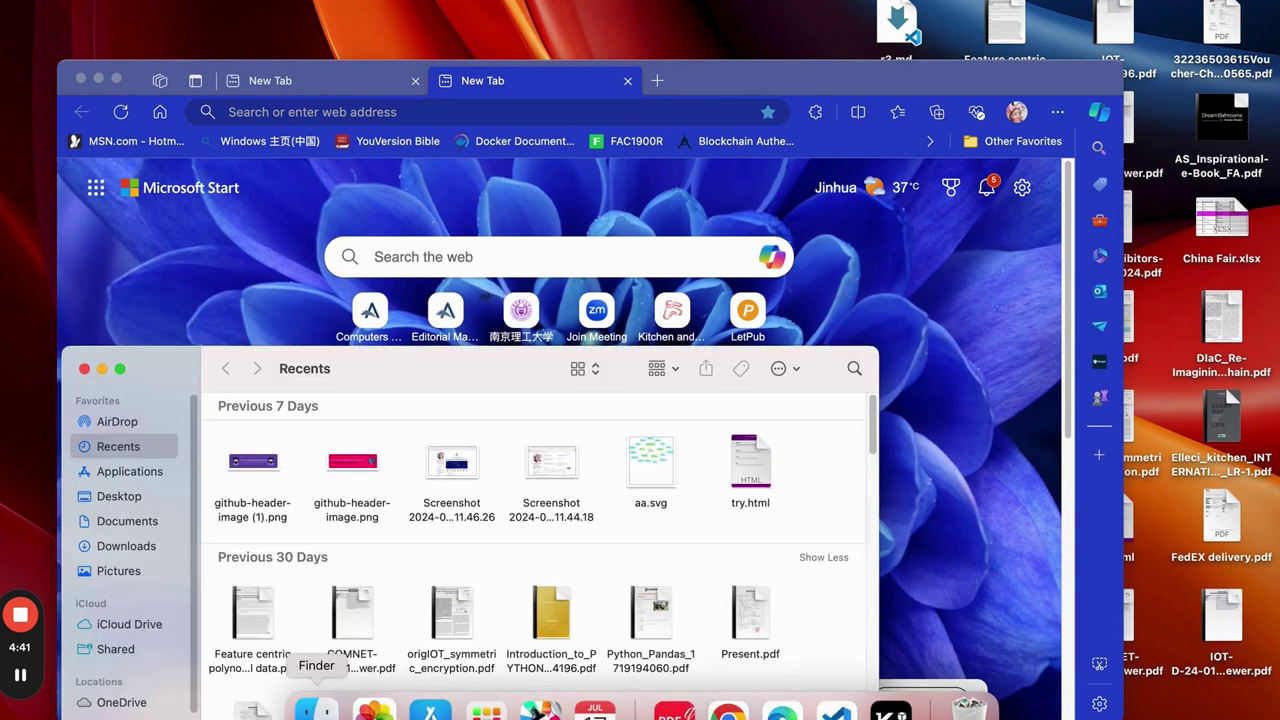
pyautogui.click(118, 571)
pyautogui.scroll(-2, 418, 530)
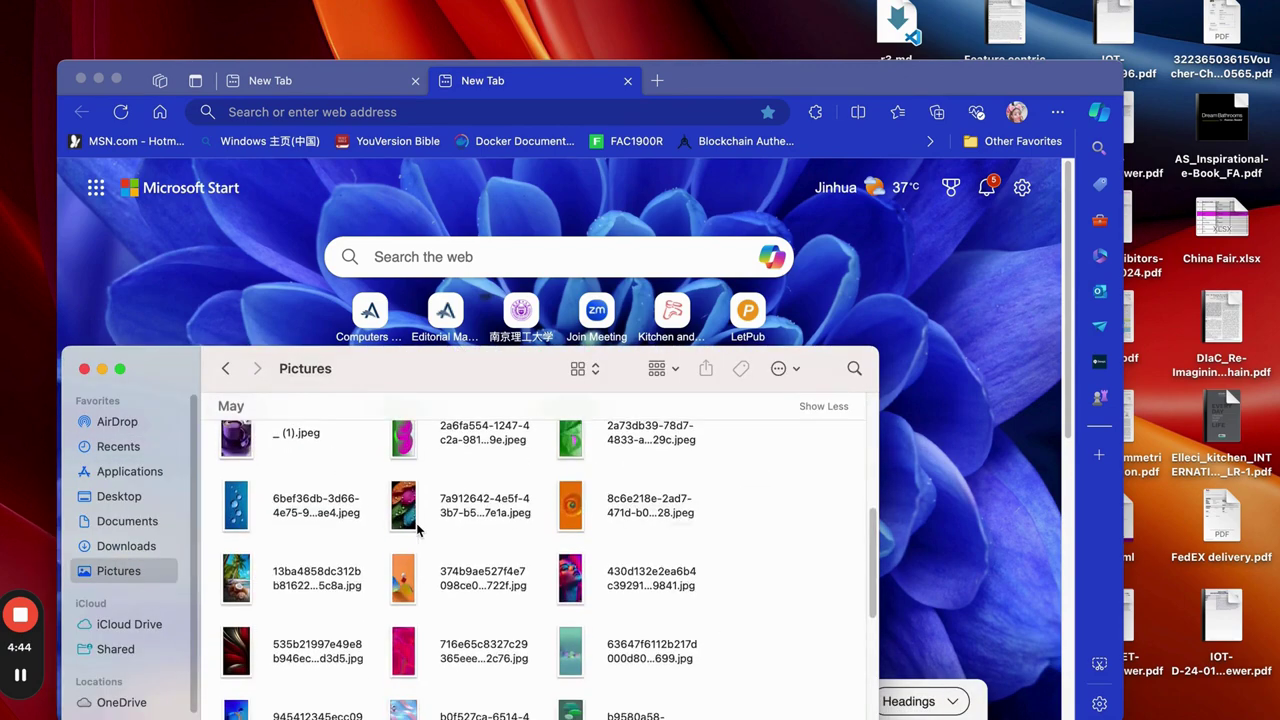
pyautogui.scroll(-4, 418, 530)
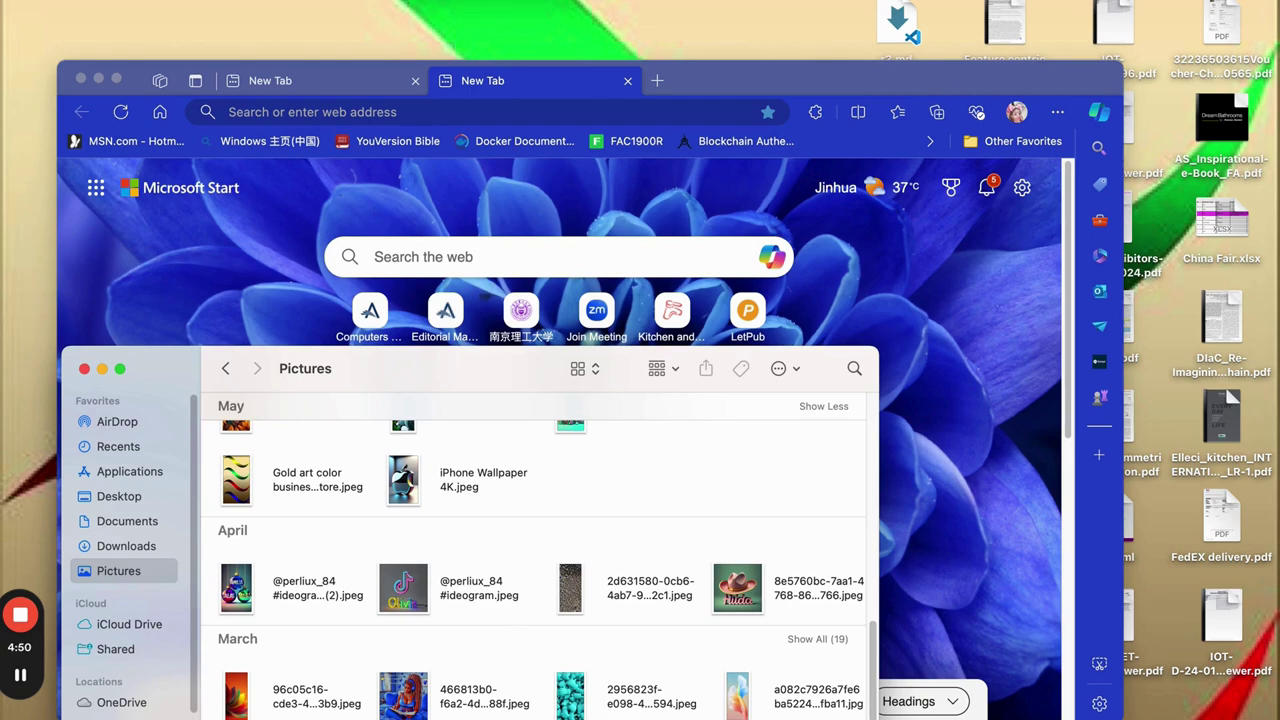
# - Switch back to Google Chrome and open the theme collections in Customize Chrome
pyautogui.moveTo(666, 712)
pyautogui.click(723, 712)
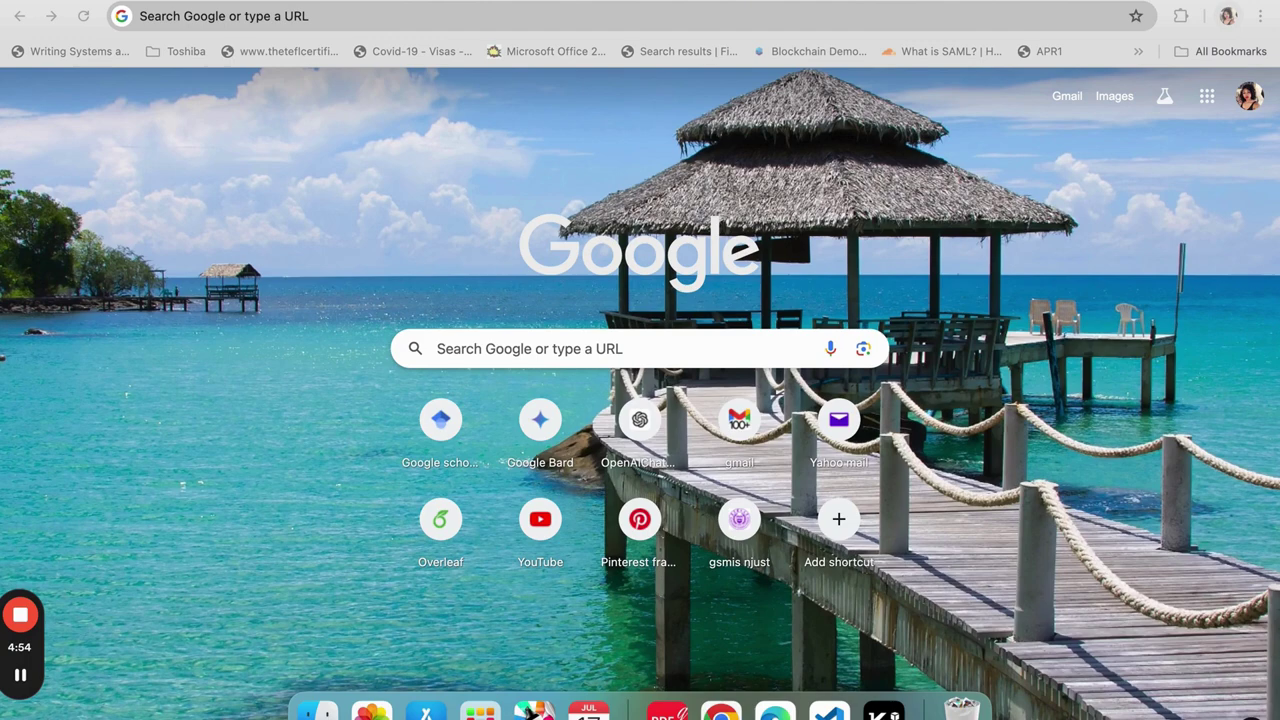
pyautogui.click(1252, 712)
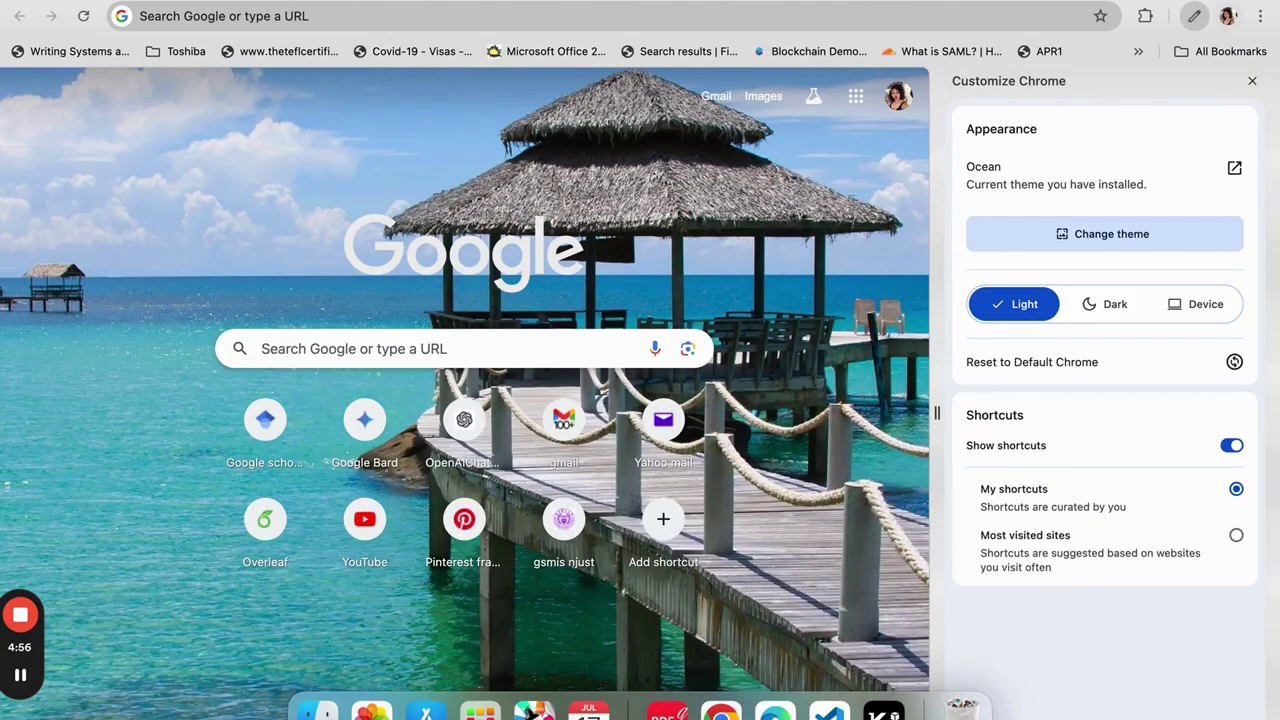
pyautogui.click(1080, 240)
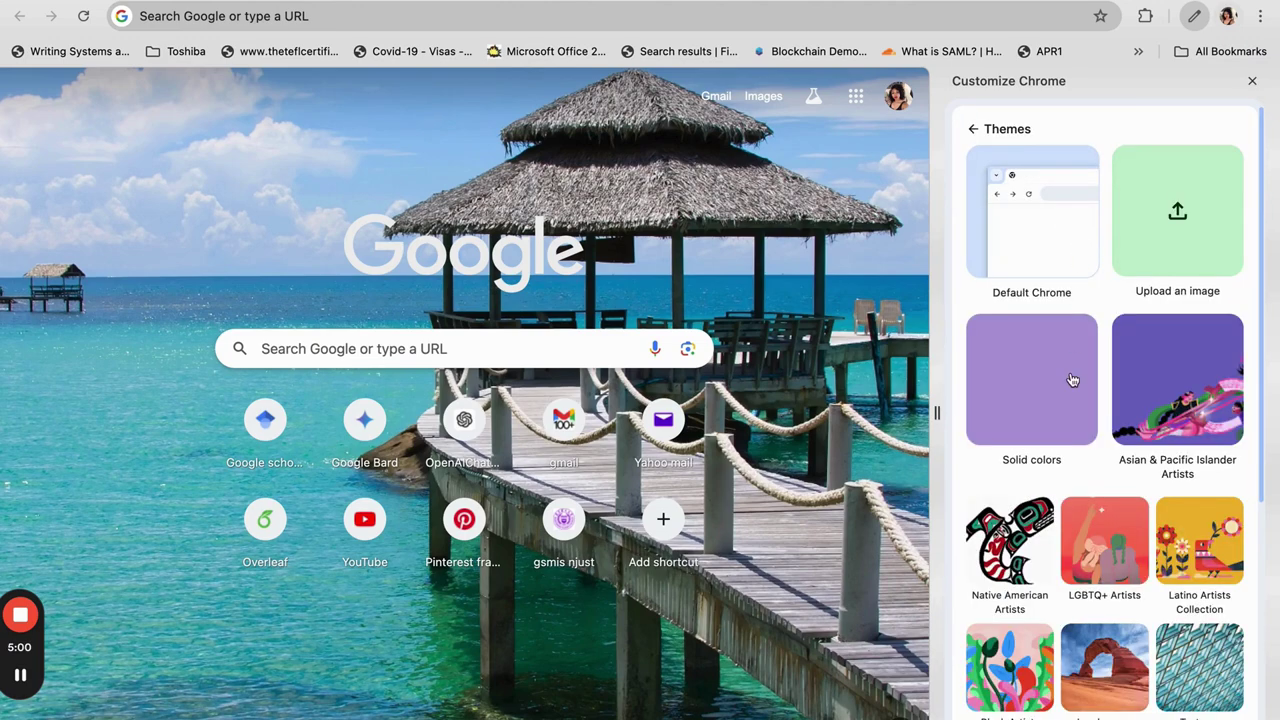
pyautogui.scroll(-3, 1072, 378)
pyautogui.scroll(3, 1072, 378)
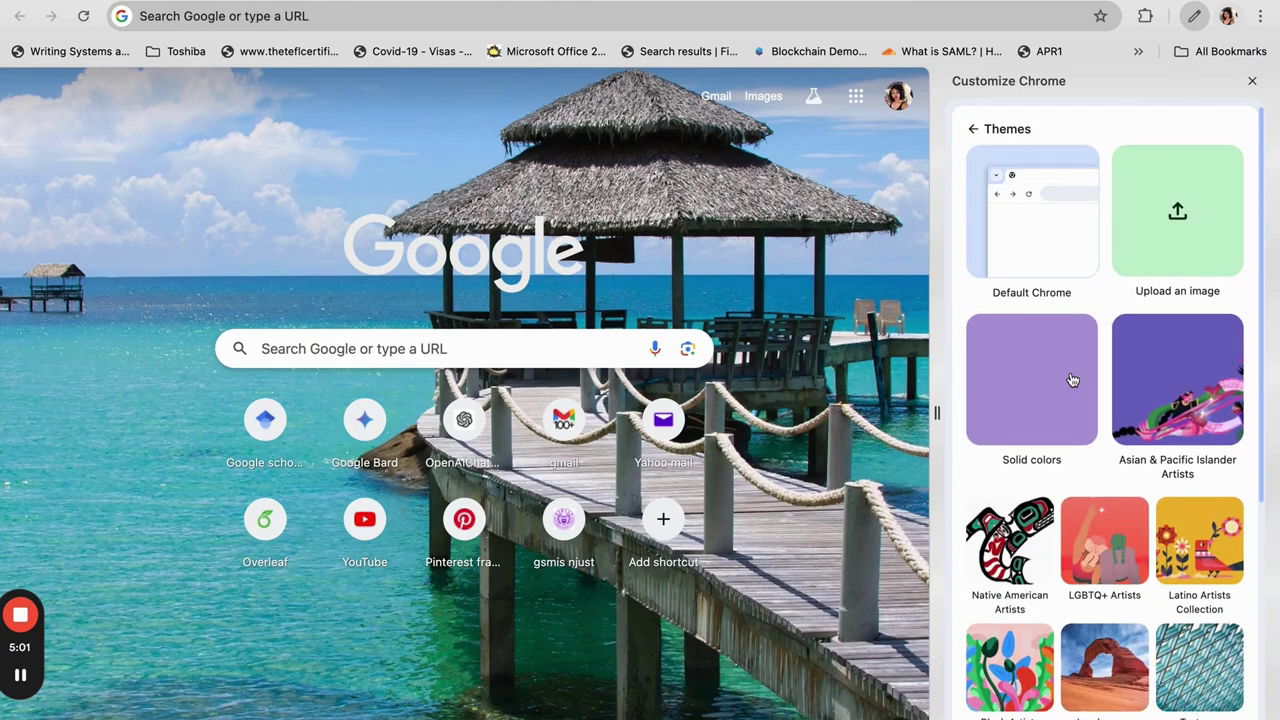
# - Start uploading a custom image as the Chrome theme, check the content folder, and switch to the Pictures folder
pyautogui.click(1177, 232)
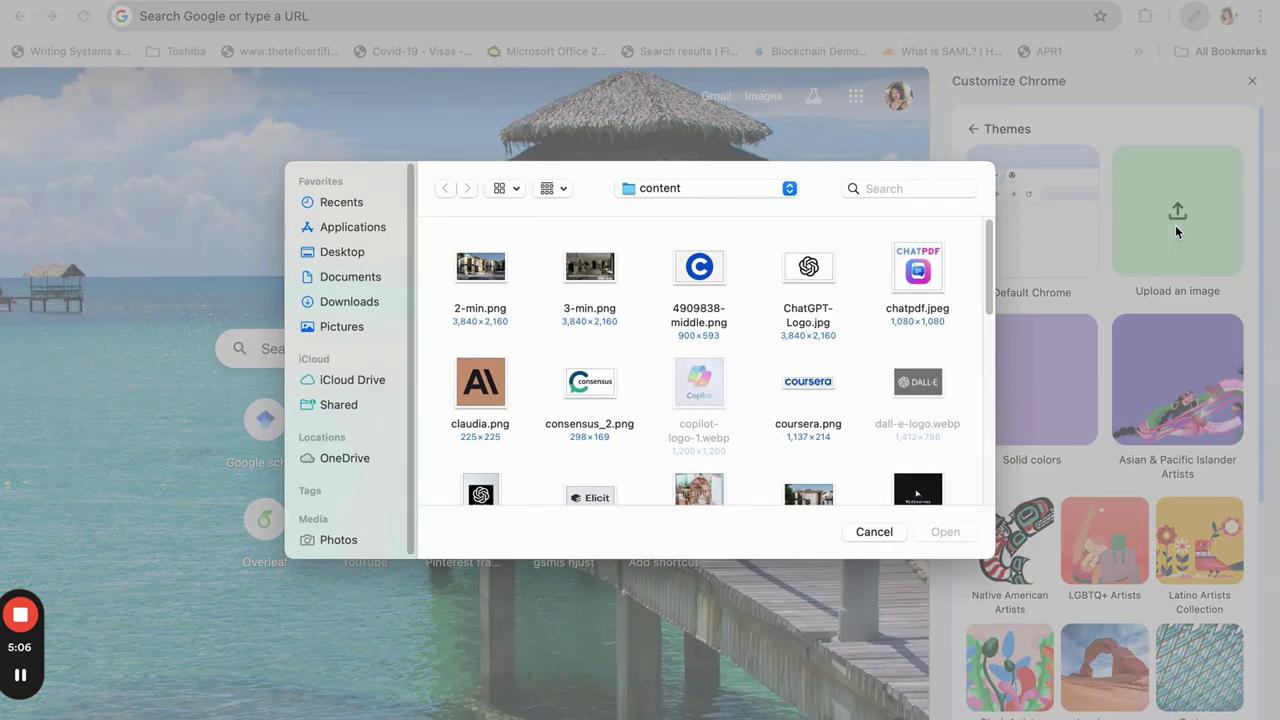
pyautogui.scroll(-5, 874, 317)
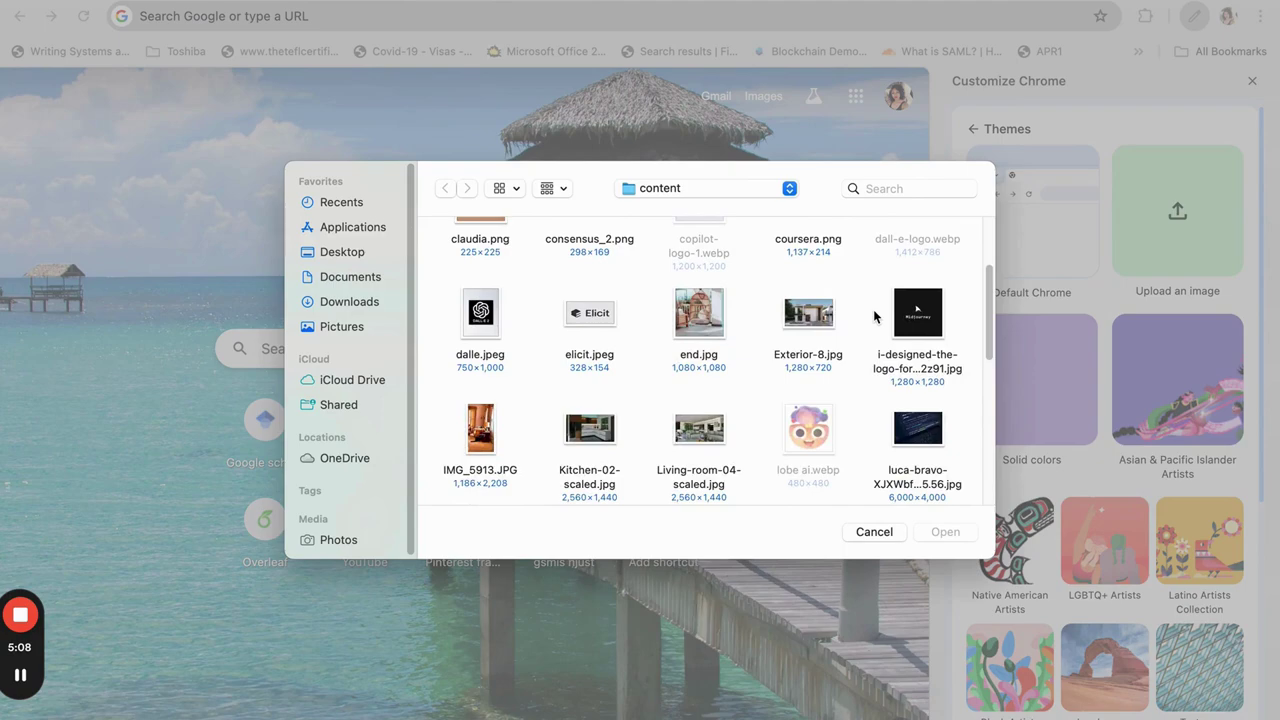
pyautogui.scroll(-10, 874, 317)
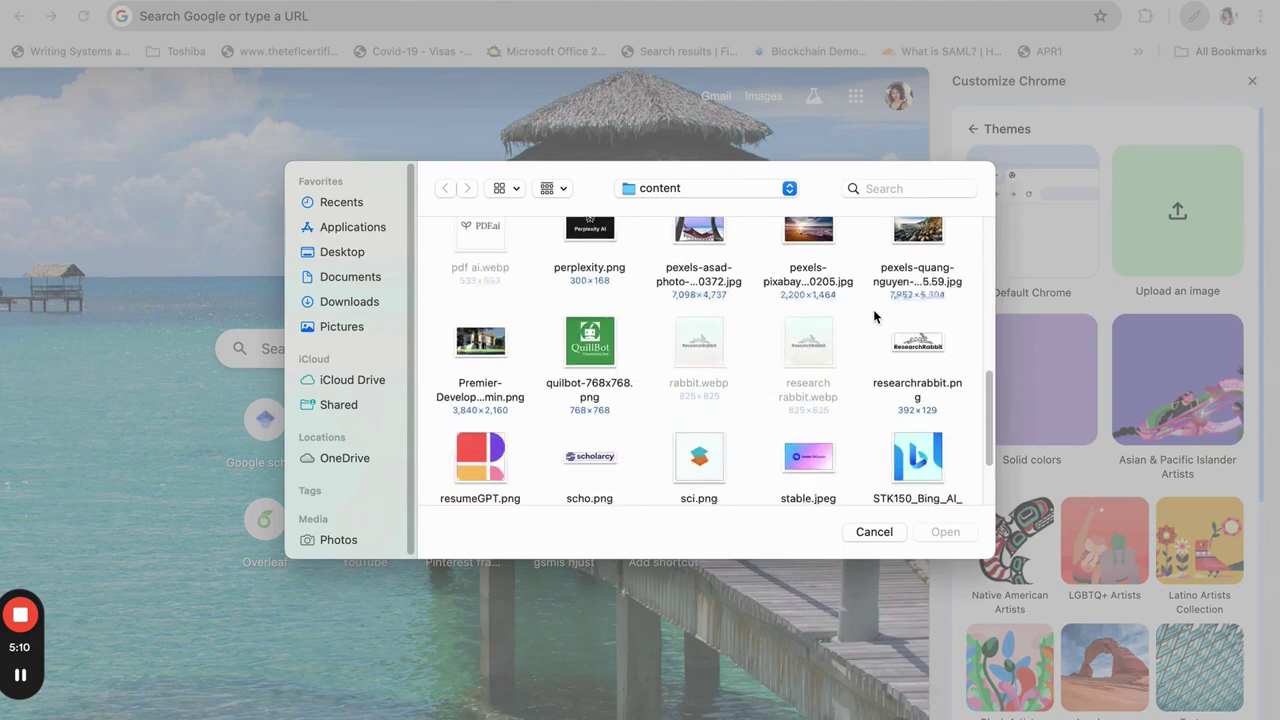
pyautogui.scroll(-5, 874, 317)
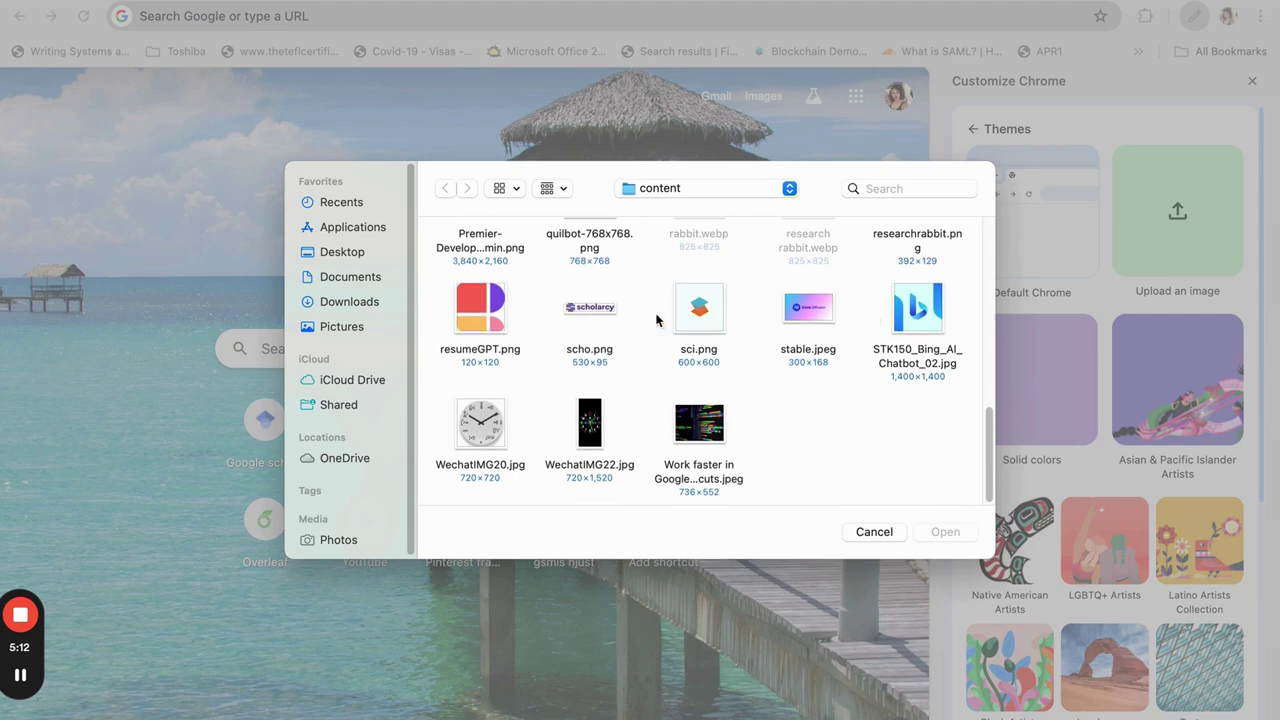
pyautogui.click(341, 327)
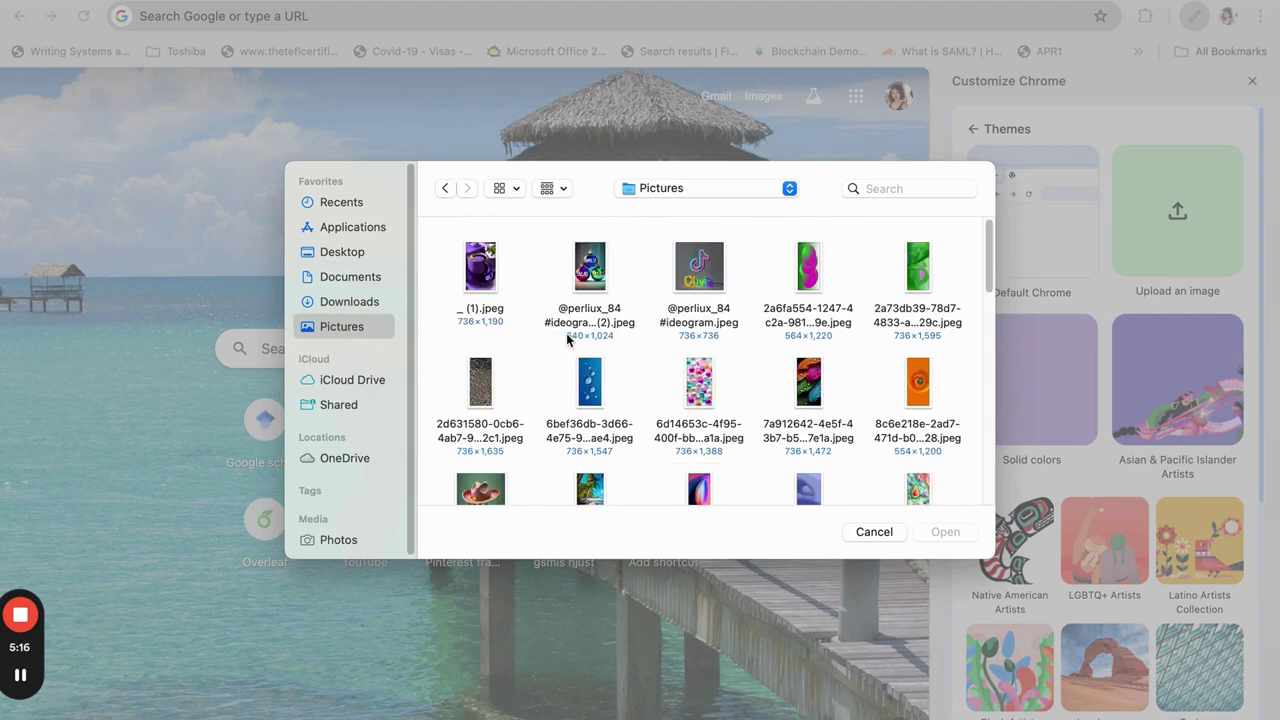
# - Apply the pink picture a75ee6b1-5b35-4611-b2…b2.jpeg as the new tab background and close Customize Chrome to check it
pyautogui.scroll(-2, 566, 340)
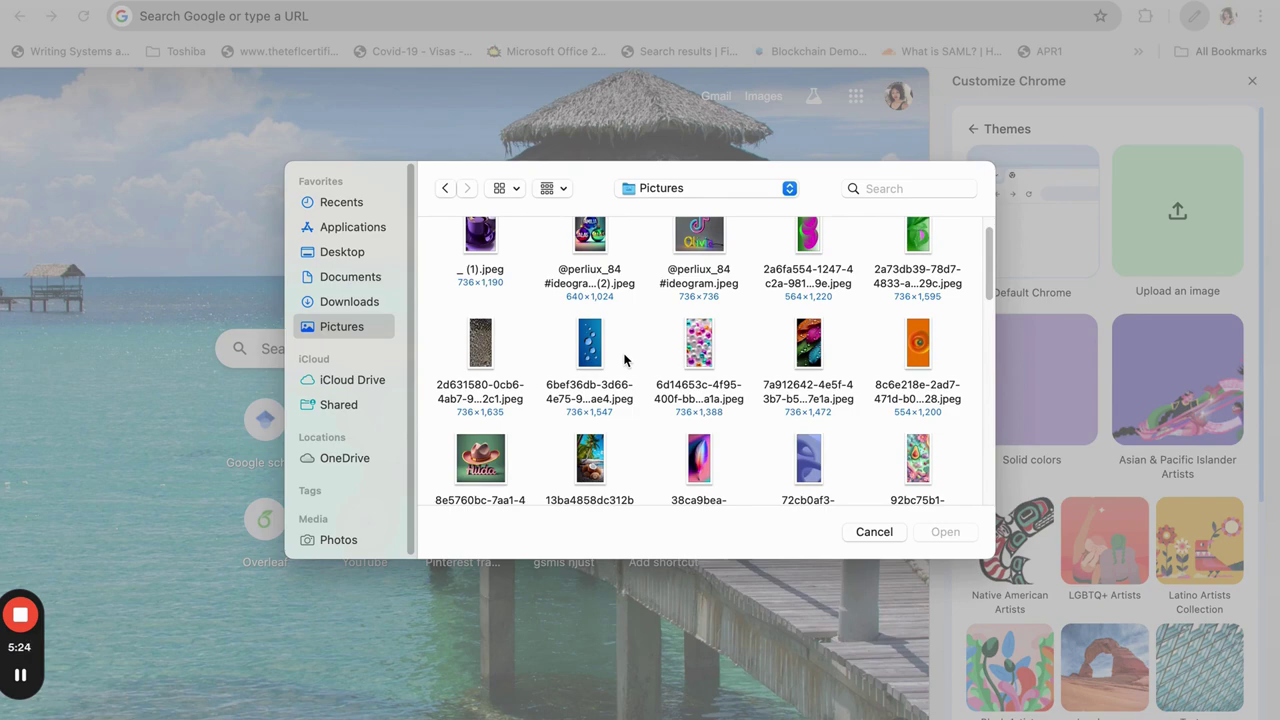
pyautogui.scroll(-5, 624, 360)
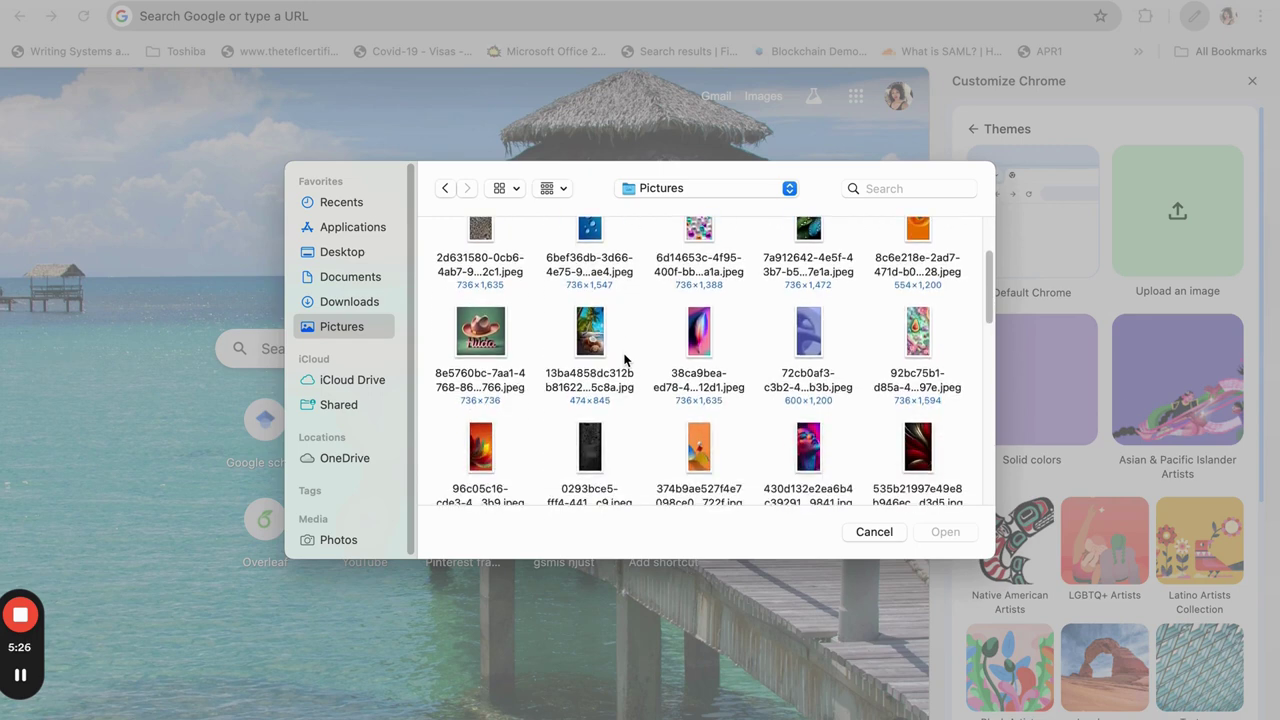
pyautogui.scroll(1, 624, 360)
pyautogui.scroll(2, 624, 360)
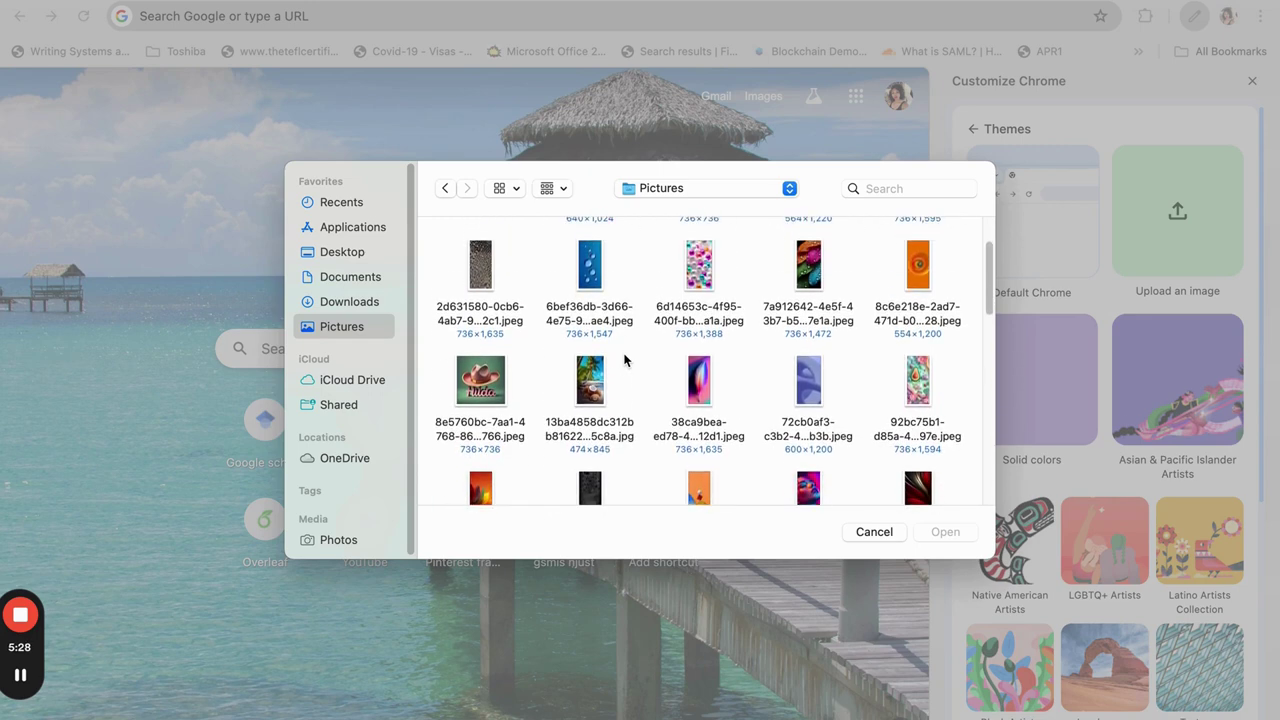
pyautogui.scroll(-5, 624, 360)
pyautogui.scroll(-4, 624, 360)
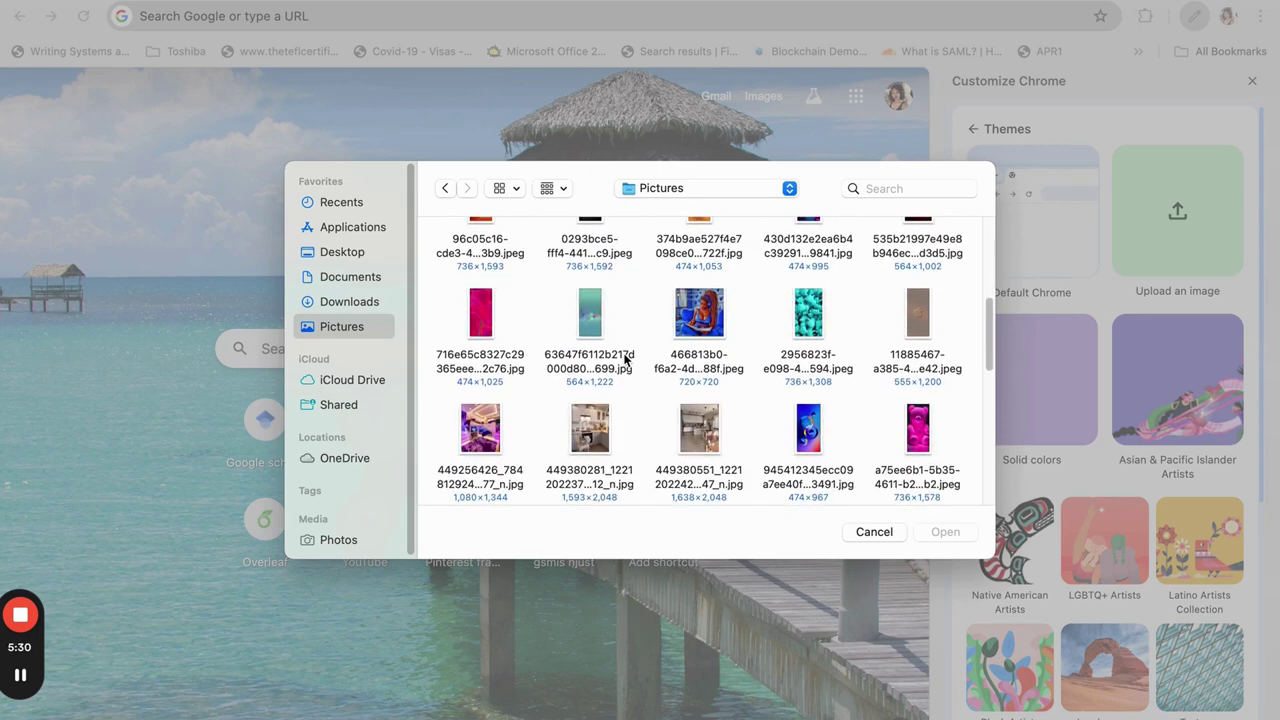
pyautogui.scroll(-1, 626, 360)
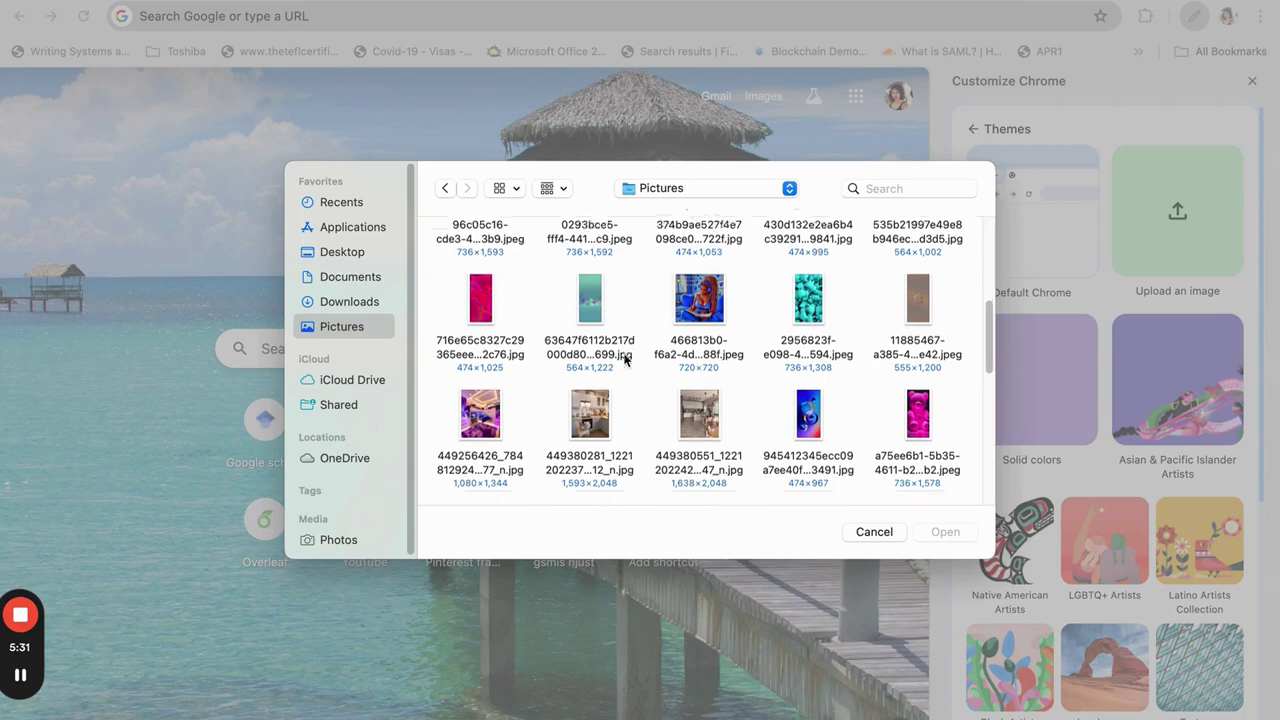
pyautogui.click(922, 410)
pyautogui.click(939, 532)
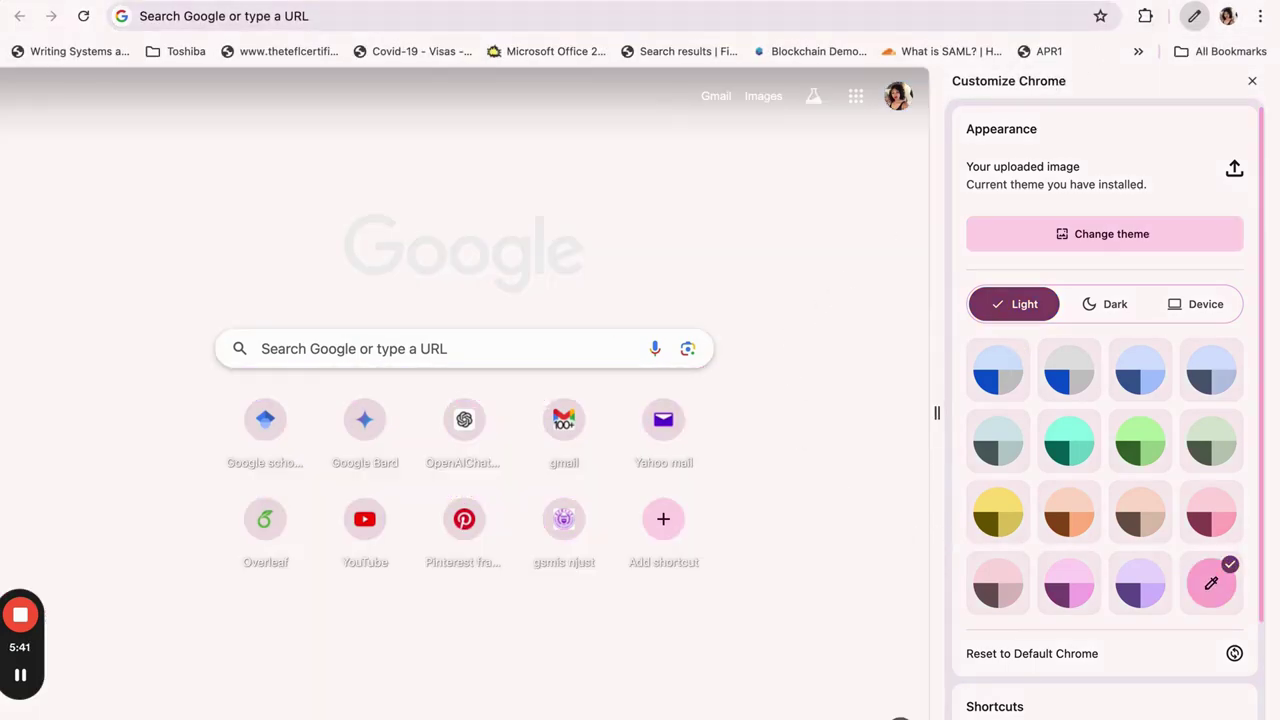
pyautogui.click(1194, 16)
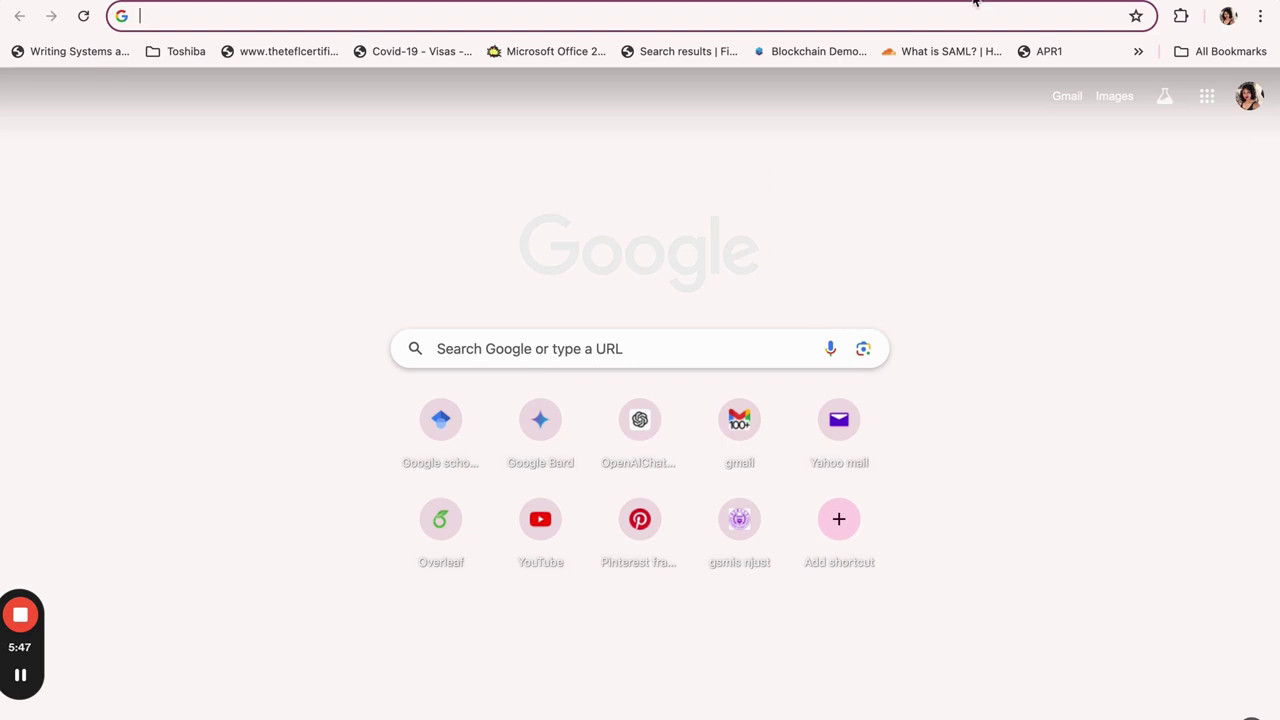
# - Upload the blue water-drop picture 6bef36db-3d66-4e75-9…ae4.jpeg from the Pictures folder as the theme image and reload the new tab page
pyautogui.click(1250, 714)
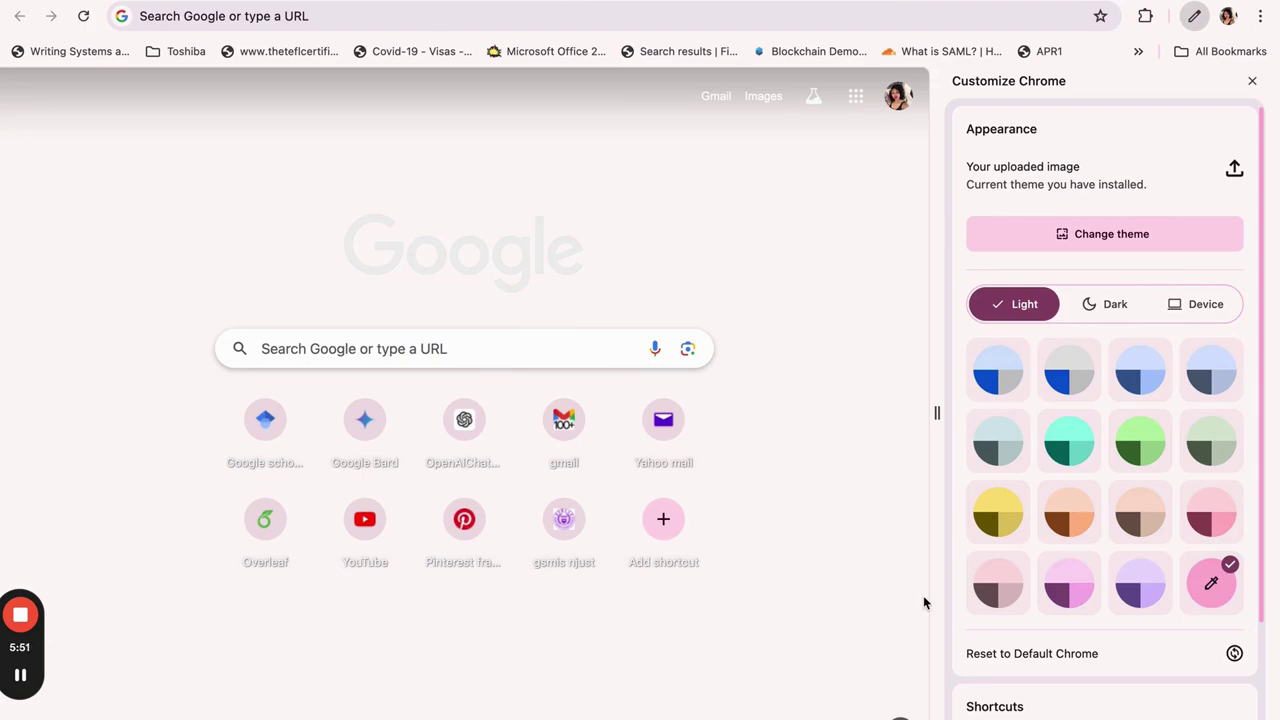
pyautogui.click(1166, 246)
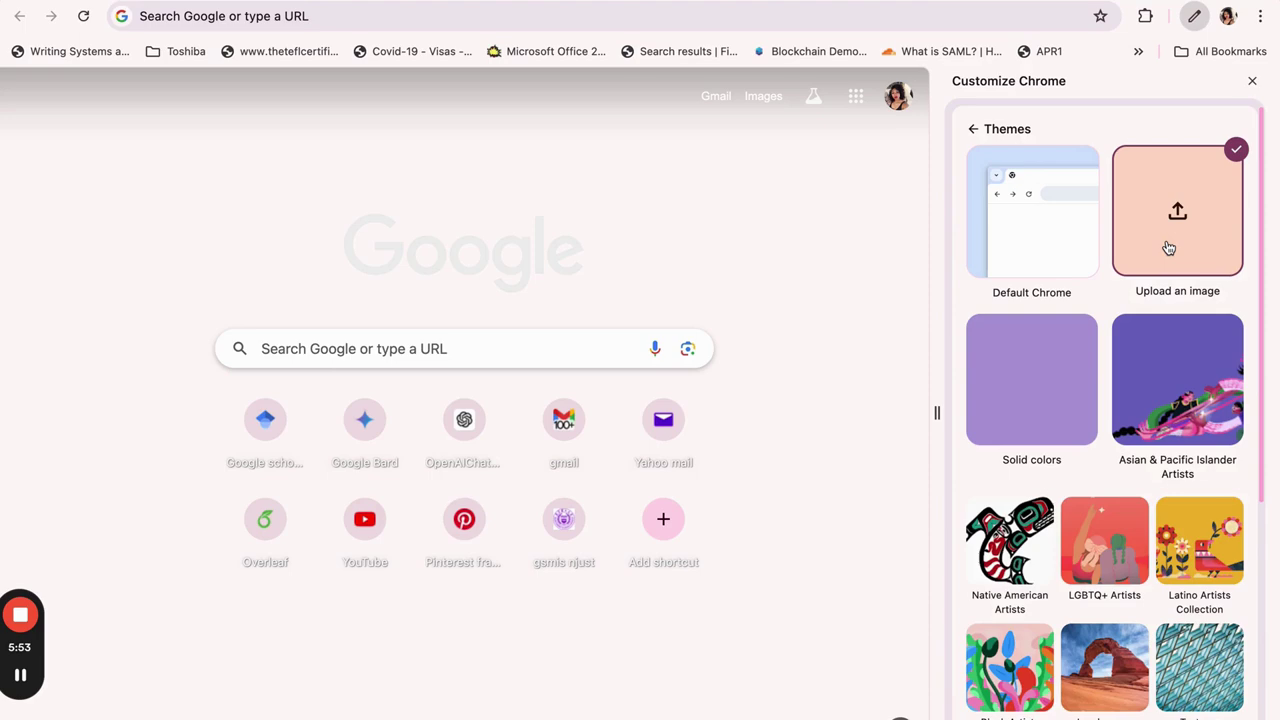
pyautogui.click(1168, 247)
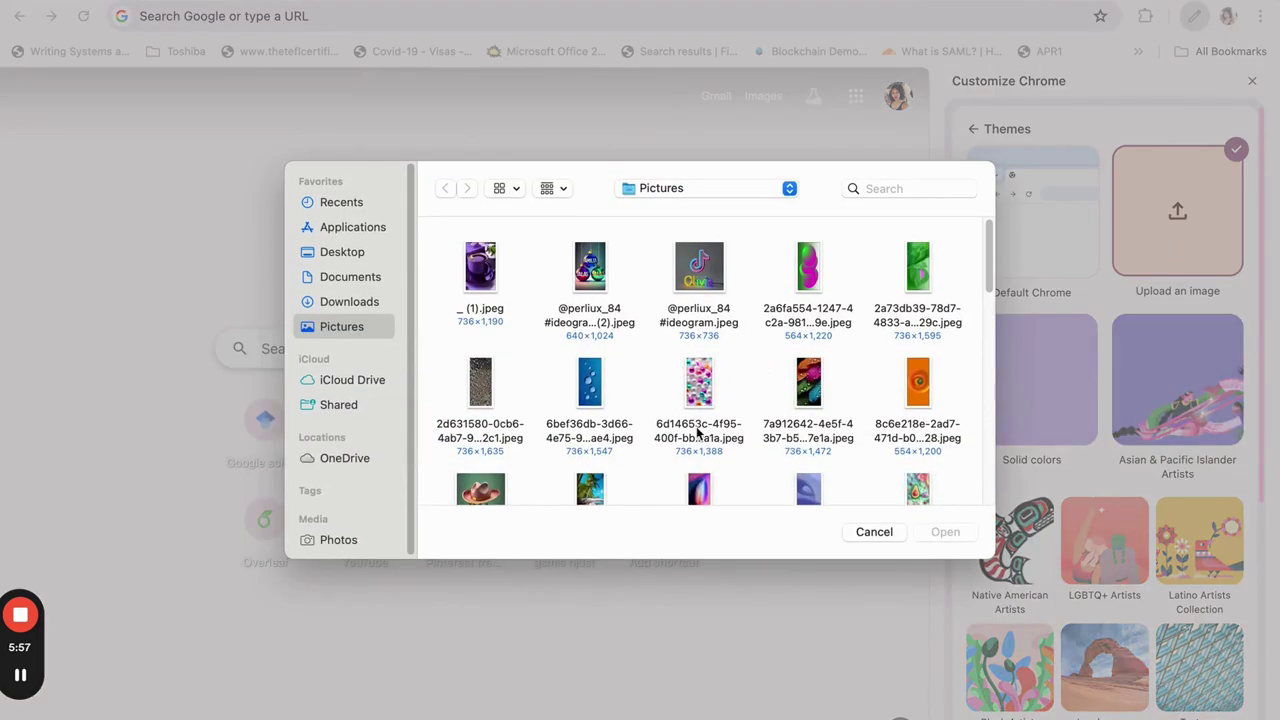
pyautogui.scroll(-3, 697, 432)
pyautogui.scroll(-3, 697, 432)
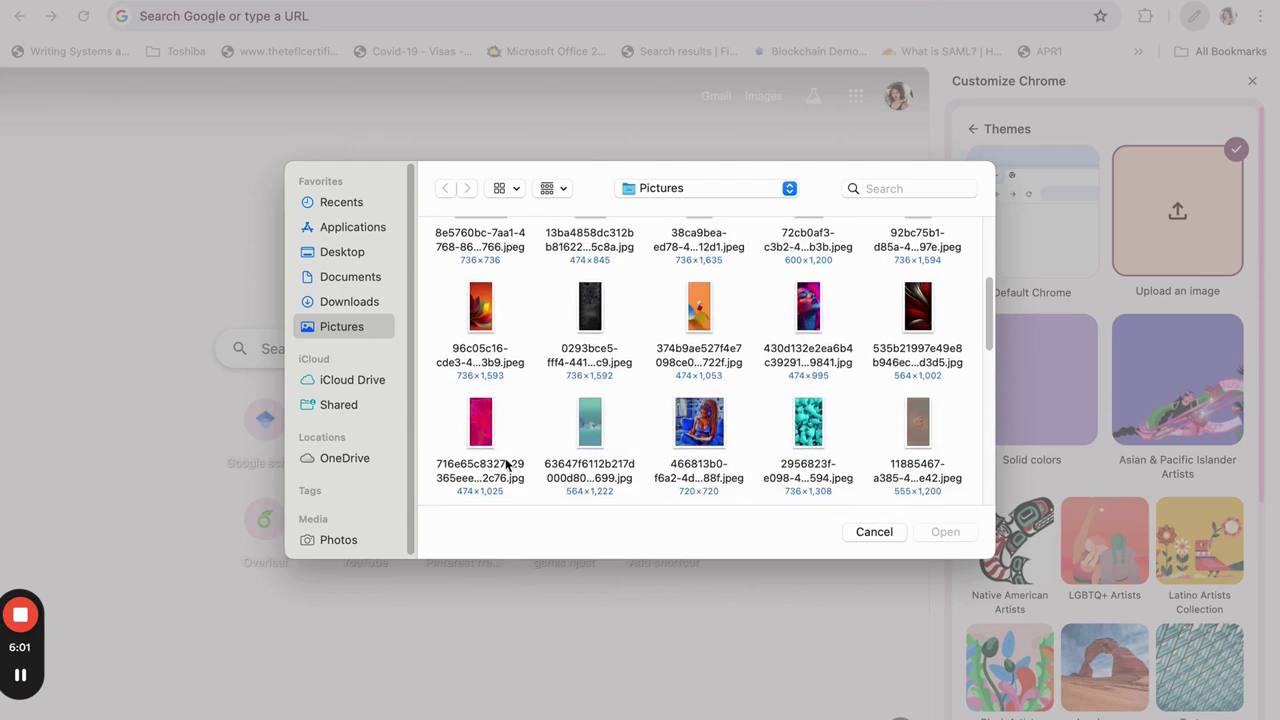
pyautogui.scroll(3, 520, 403)
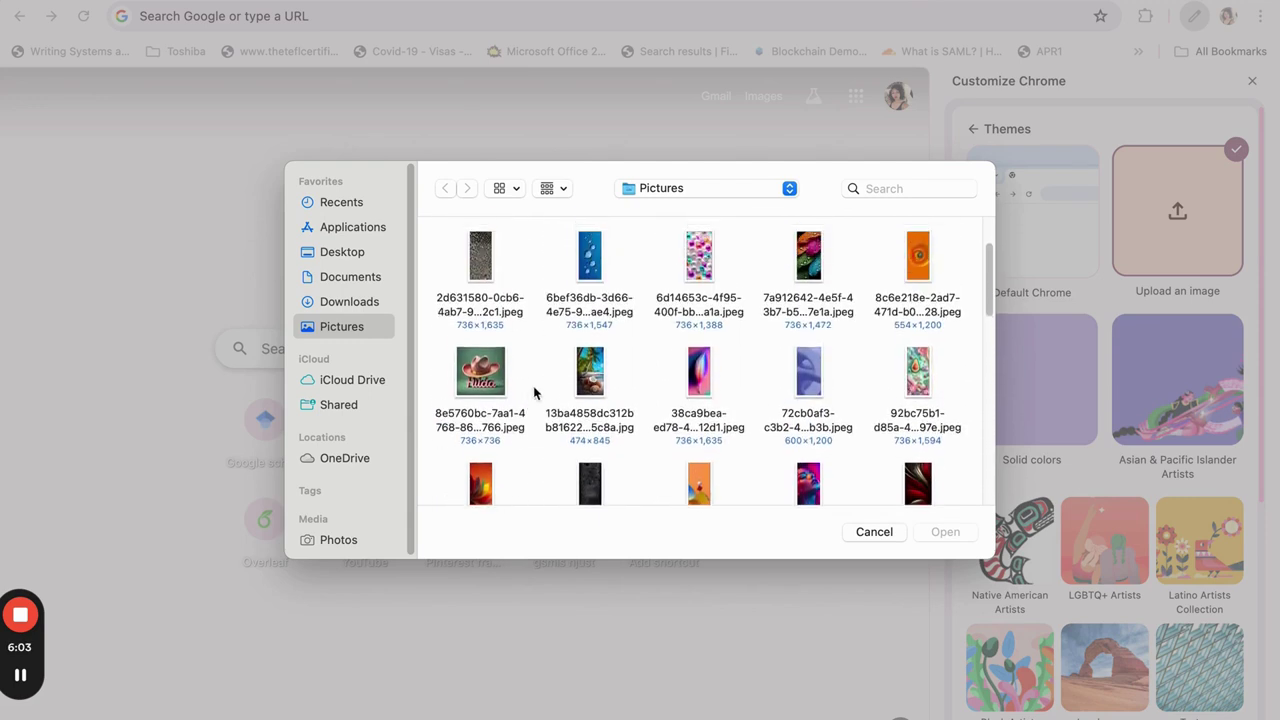
pyautogui.click(605, 274)
pyautogui.click(941, 533)
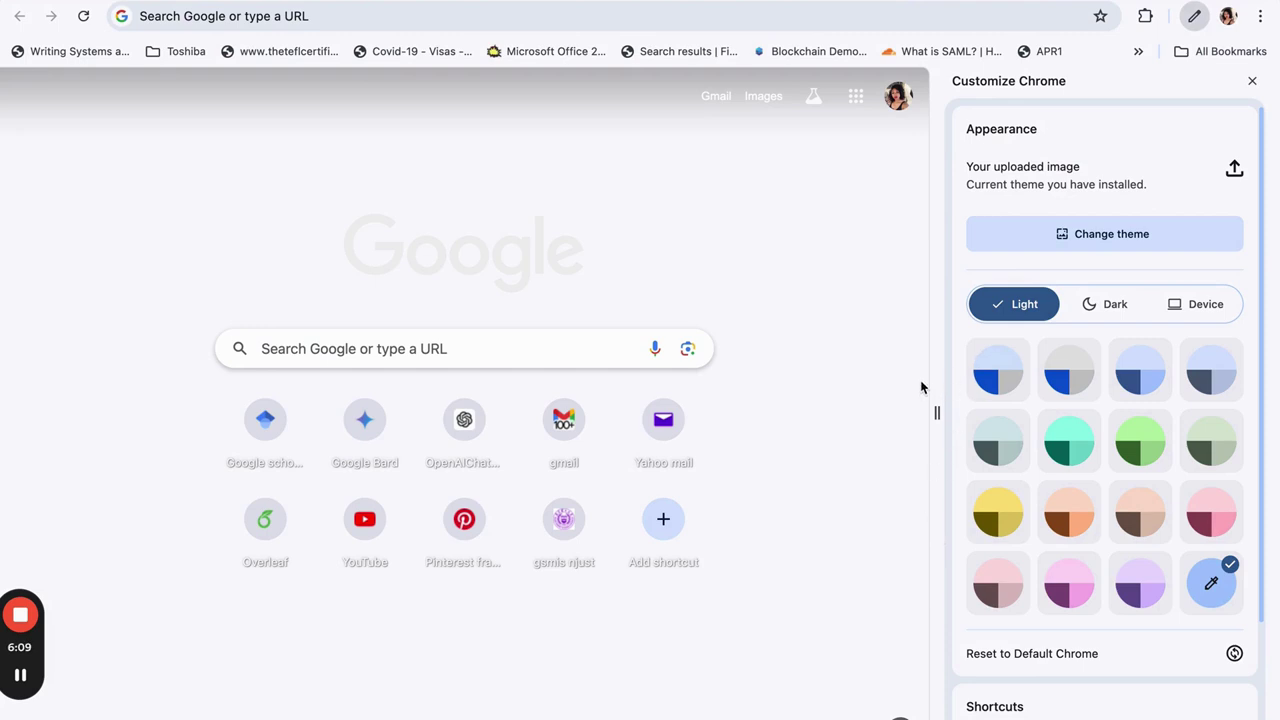
pyautogui.scroll(-3, 986, 466)
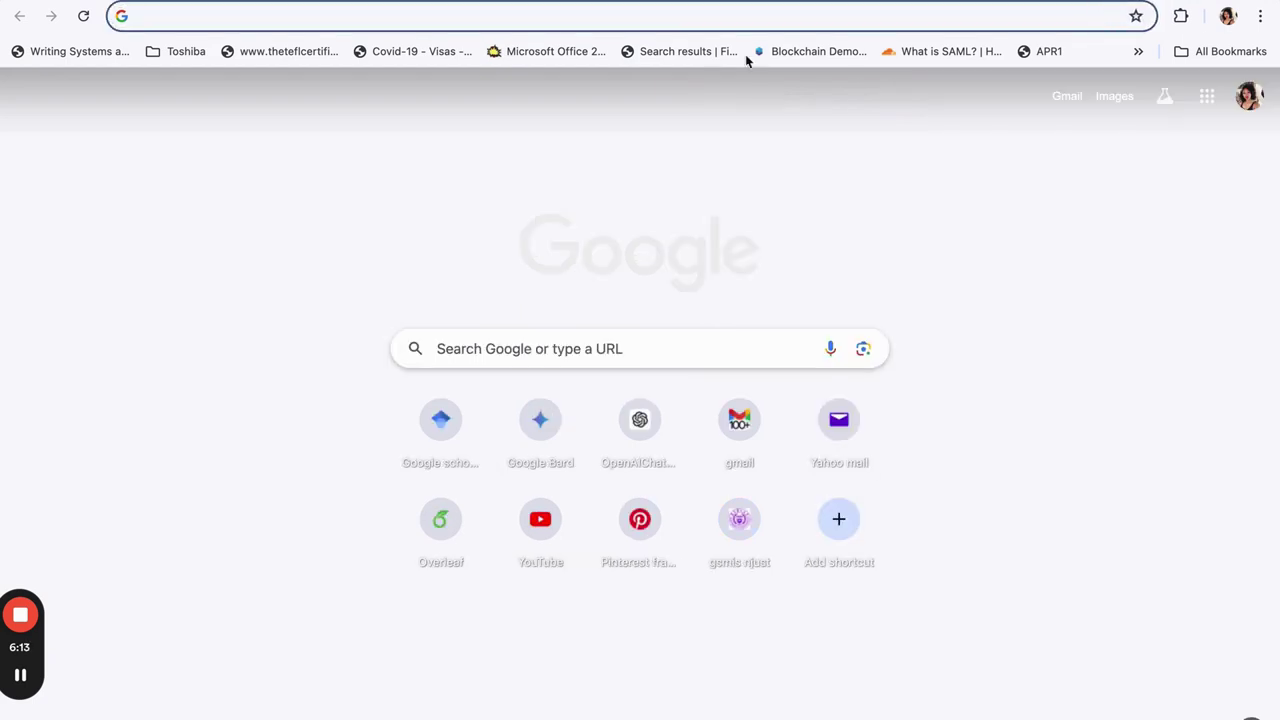
pyautogui.click(84, 16)
pyautogui.click(1250, 712)
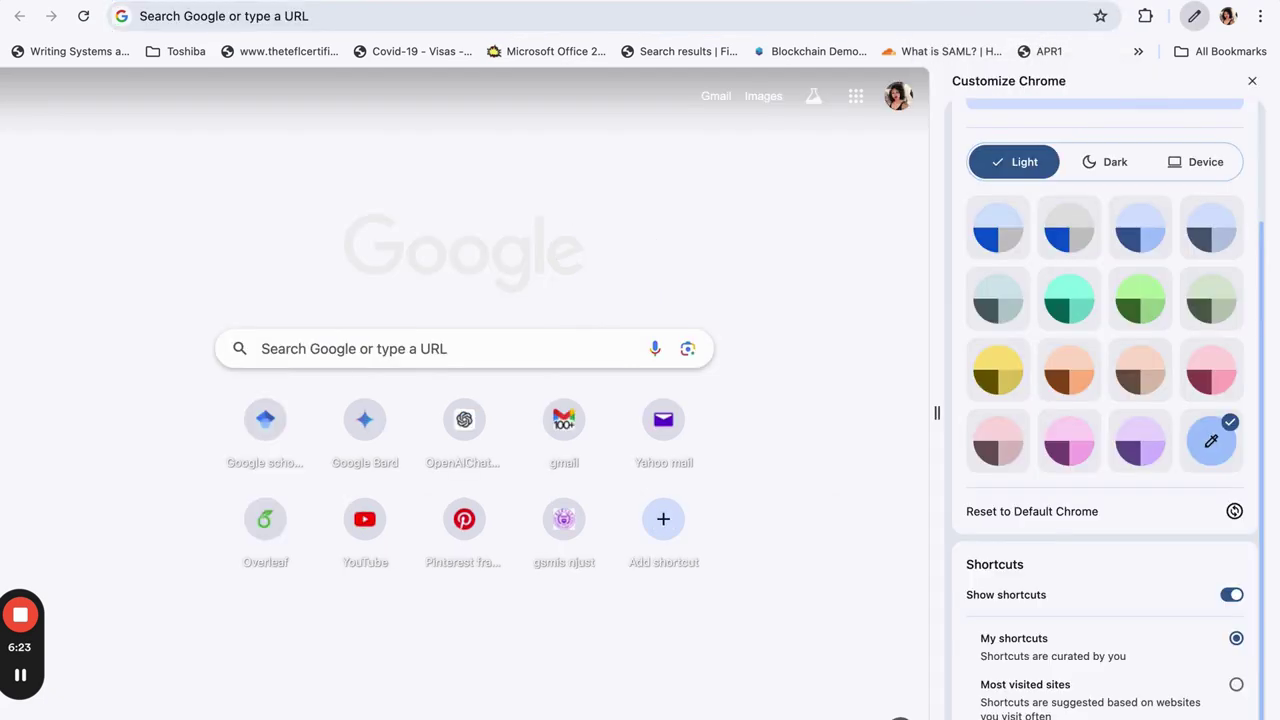
pyautogui.click(20, 676)
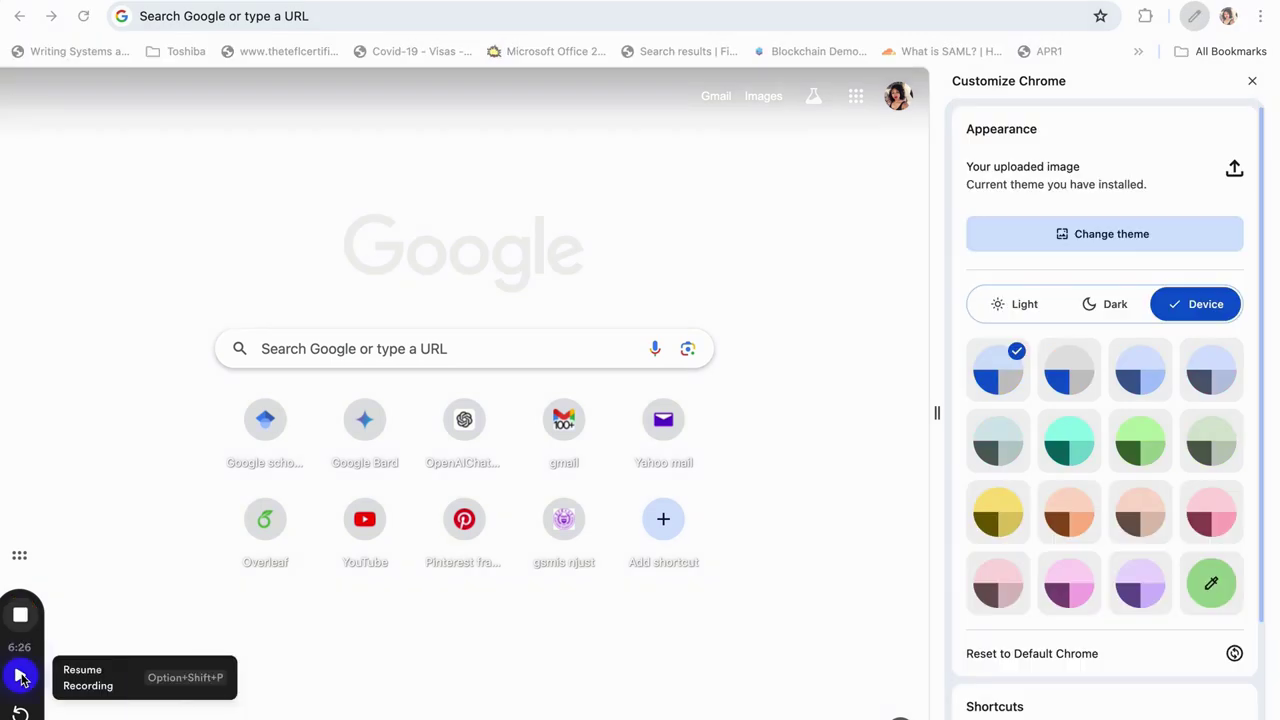
pyautogui.click(20, 676)
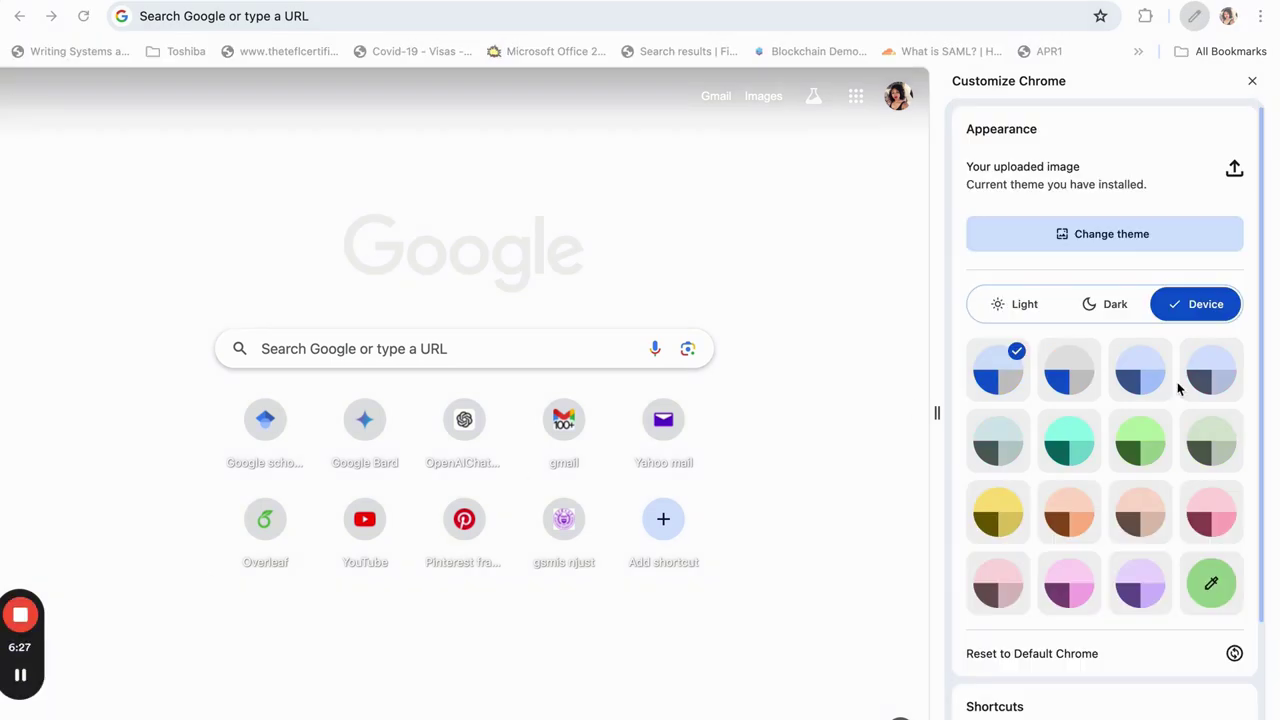
# - Replace the uploaded background with 6bef36db-3d66-4e75-9…ae4.jpeg from the Pictures folder and close Customize Chrome
pyautogui.click(1234, 168)
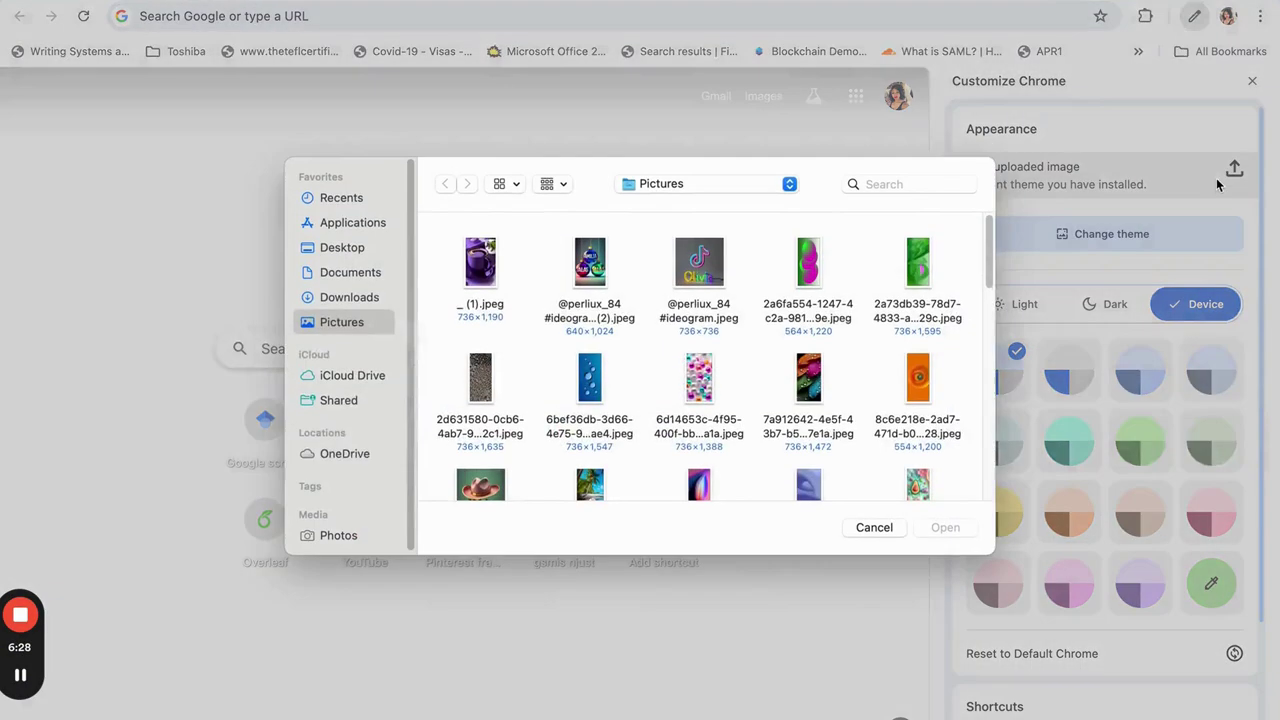
pyautogui.click(590, 380)
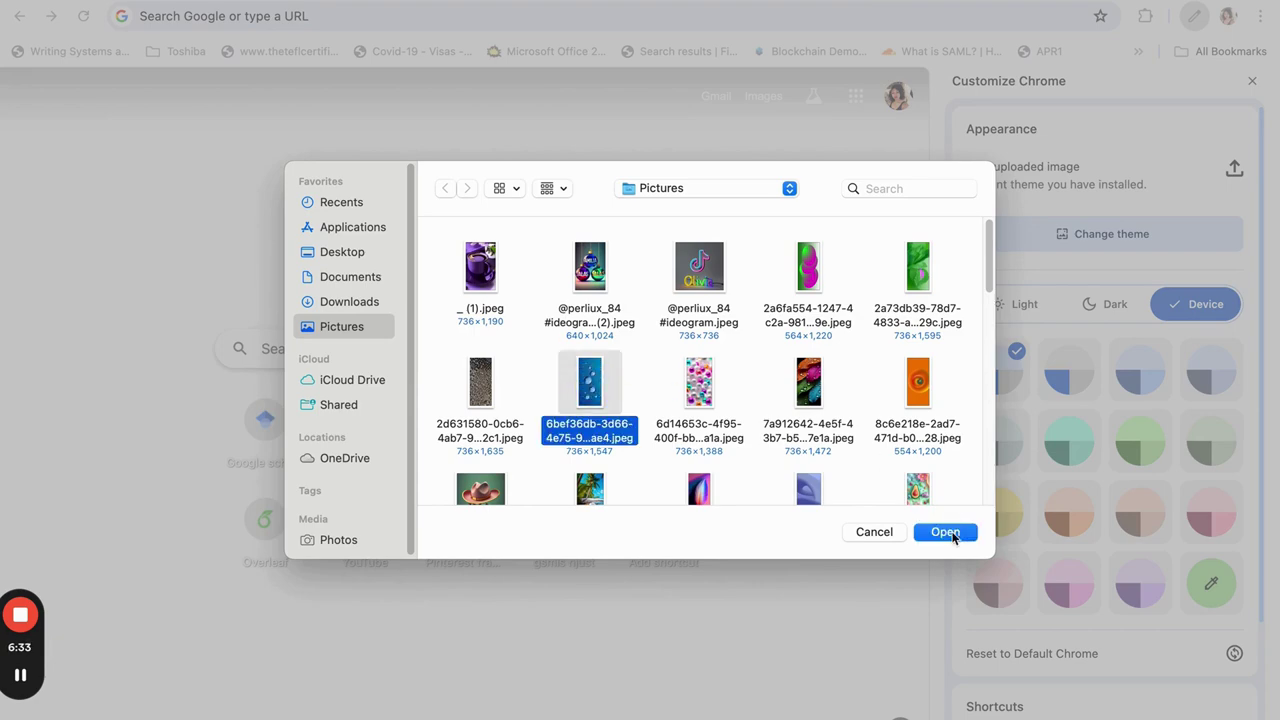
pyautogui.click(950, 533)
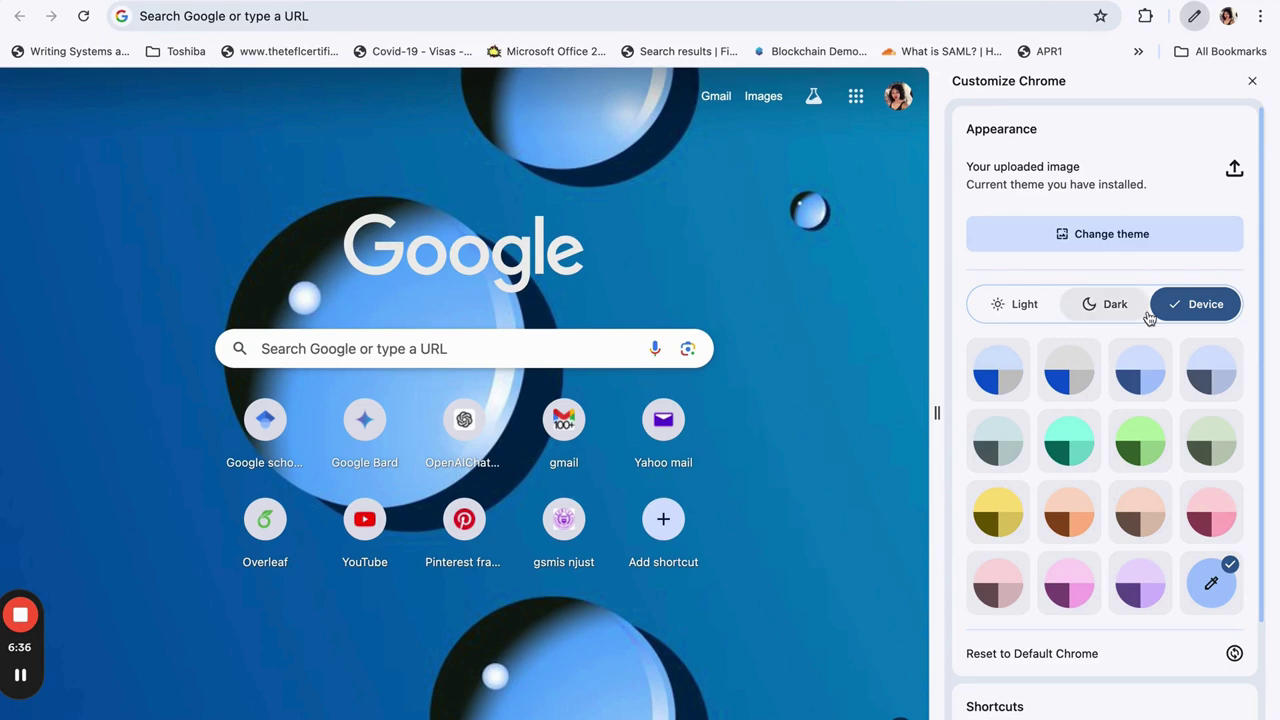
pyautogui.click(1253, 80)
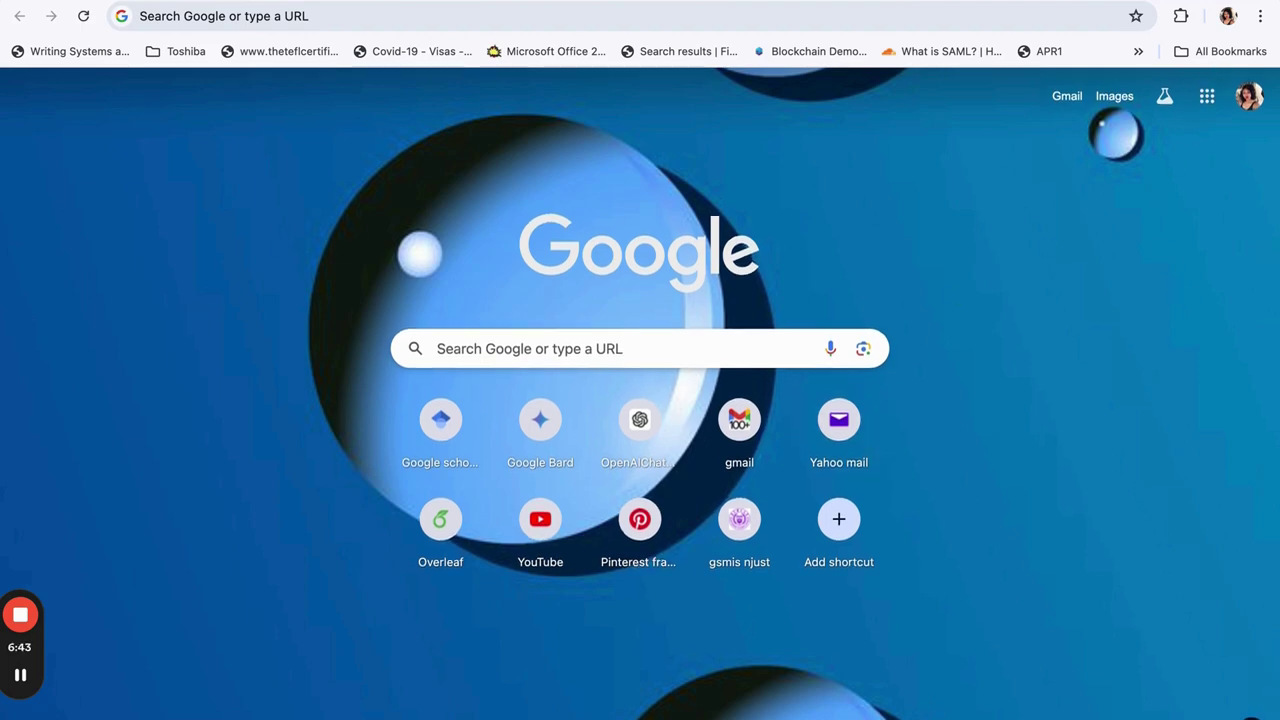
# - Try preset and custom blue theme colors in Customize Chrome, apply the first blue-and-grey preset, and close the customization
pyautogui.click(1247, 712)
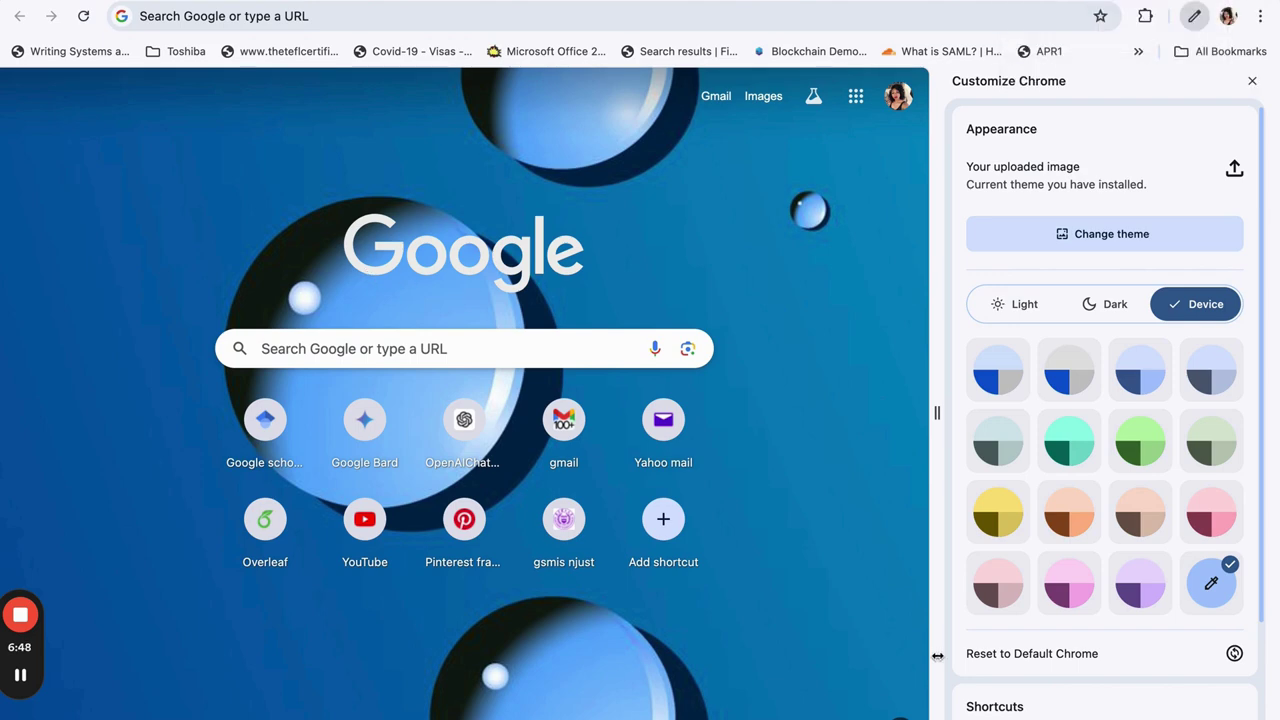
pyautogui.click(997, 383)
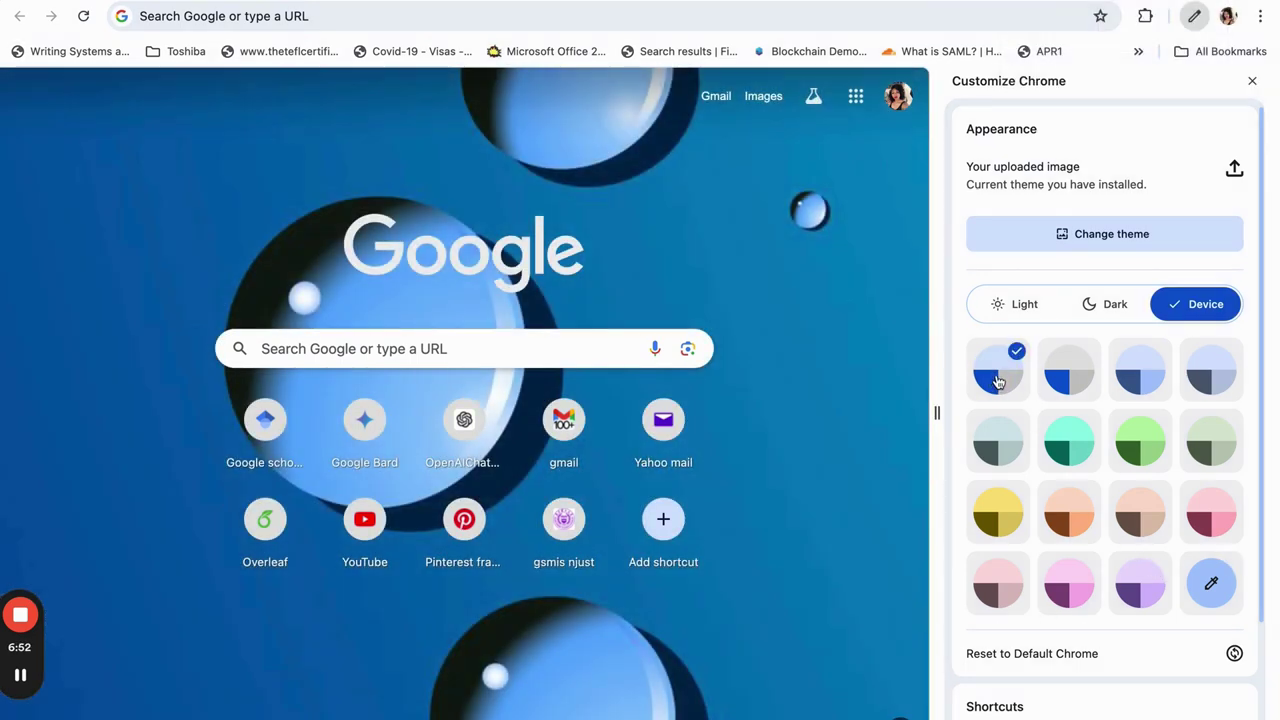
pyautogui.click(1069, 388)
pyautogui.click(1204, 587)
pyautogui.moveTo(1130, 690)
pyautogui.mouseDown()
pyautogui.moveTo(1164, 697)
pyautogui.moveTo(1128, 691)
pyautogui.mouseUp()
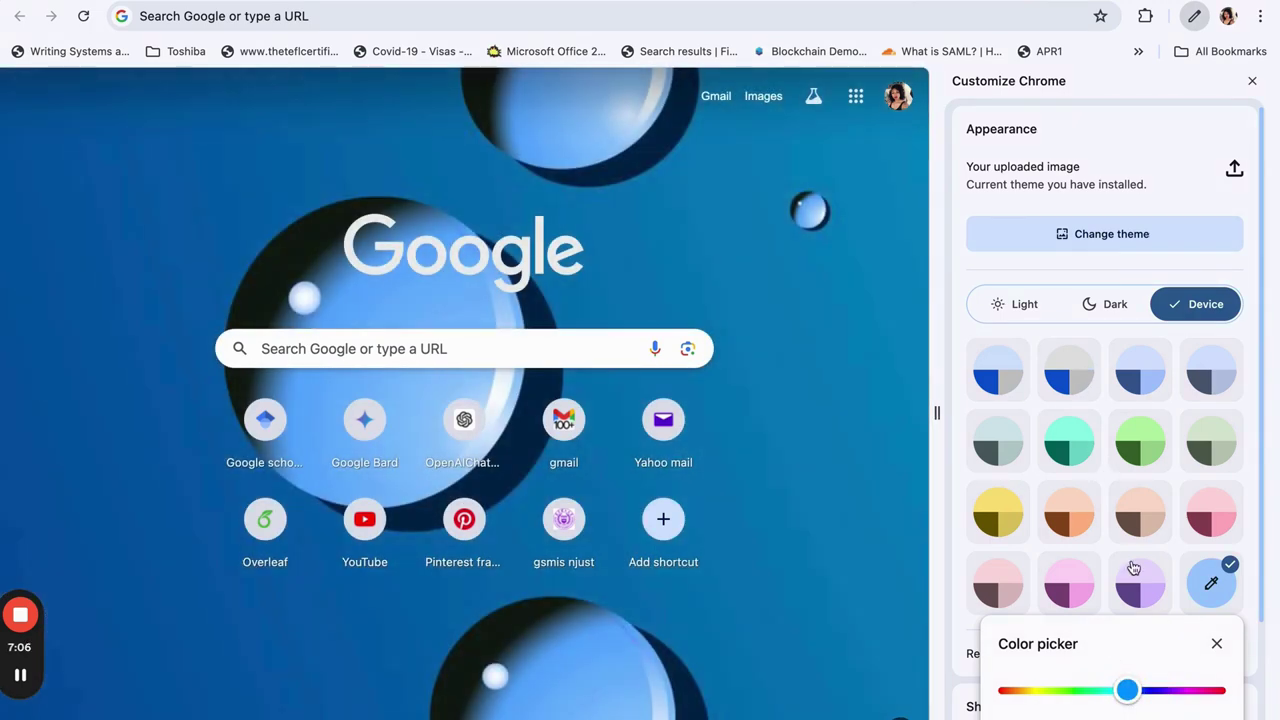
pyautogui.click(1000, 385)
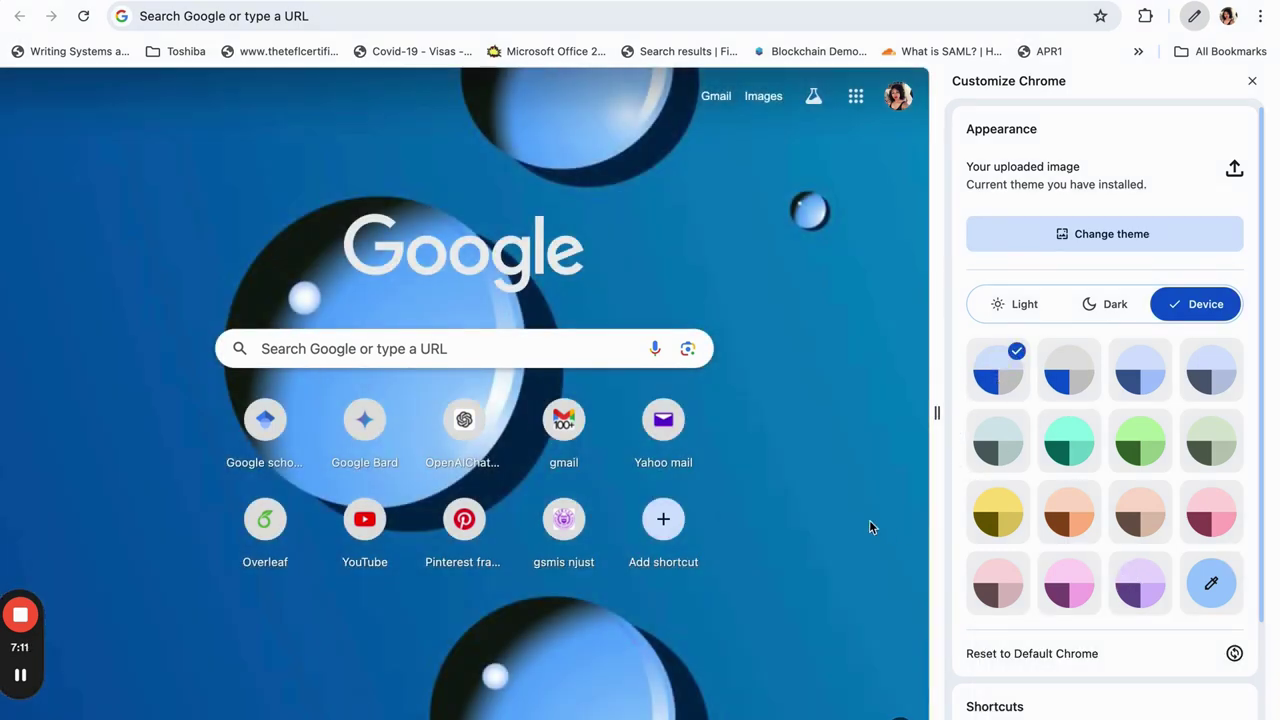
pyautogui.scroll(-2, 1003, 544)
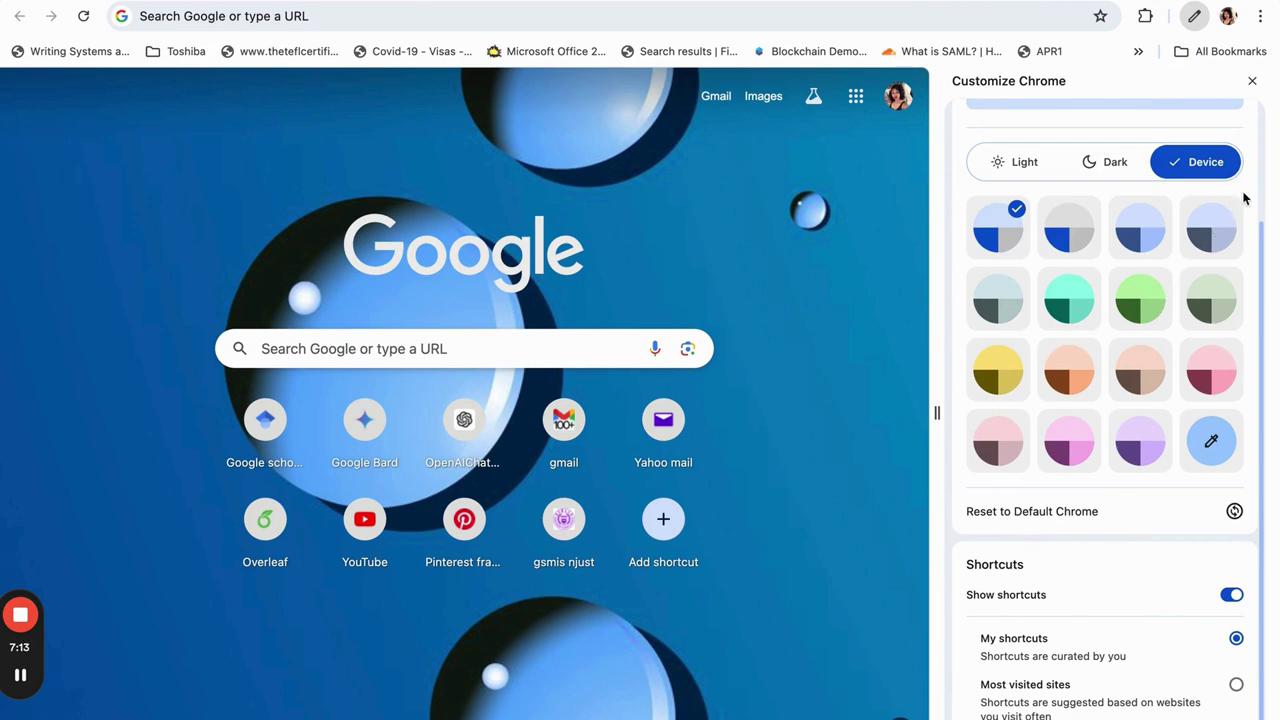
pyautogui.click(1251, 81)
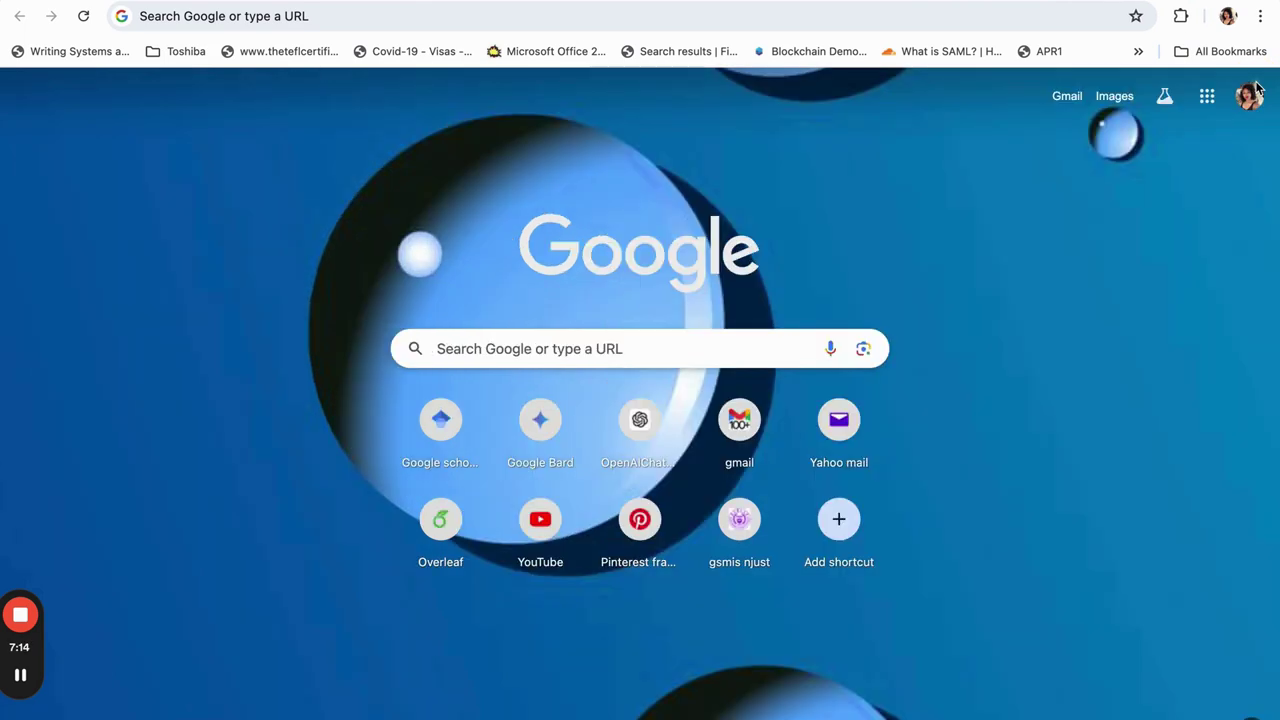